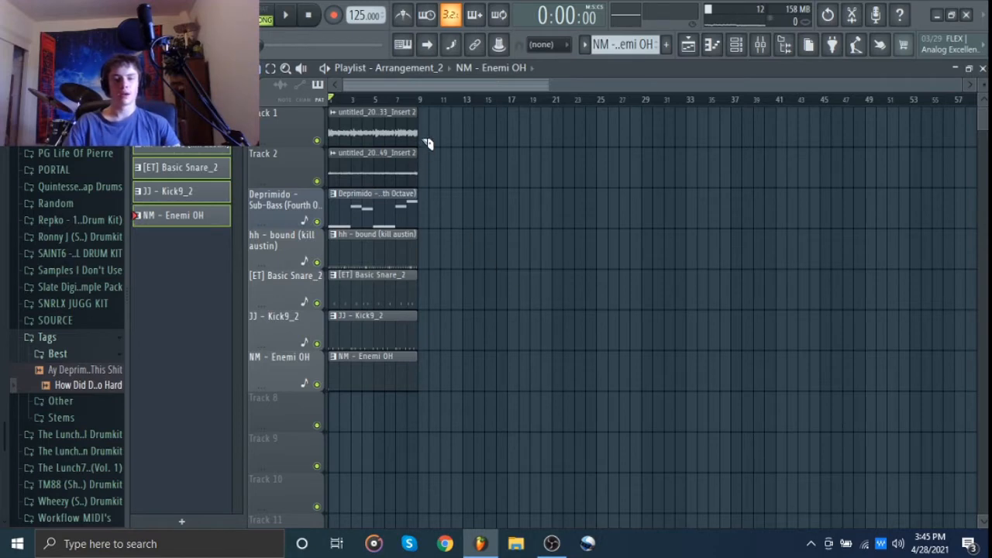
left_click_drag(423, 140, 419, 175)
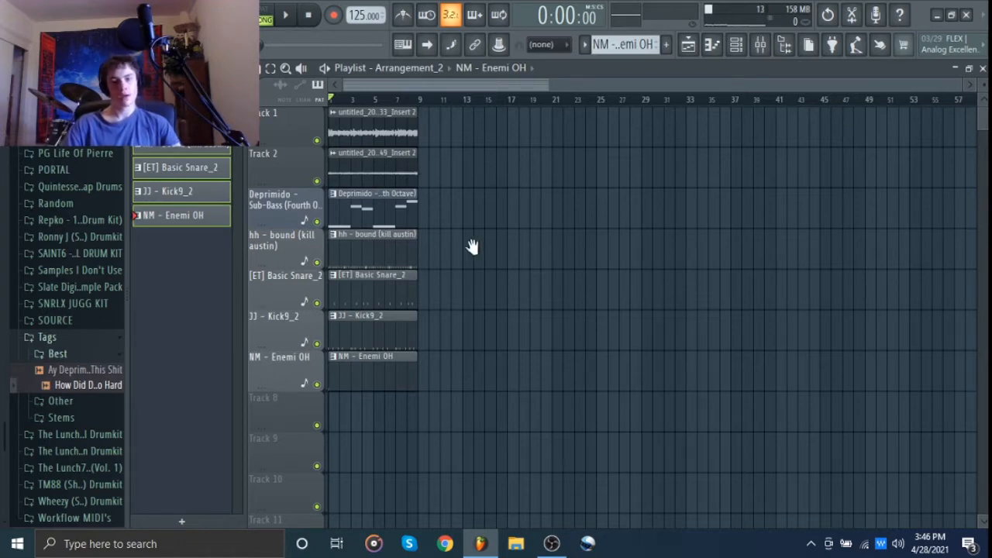
left_click(370, 218)
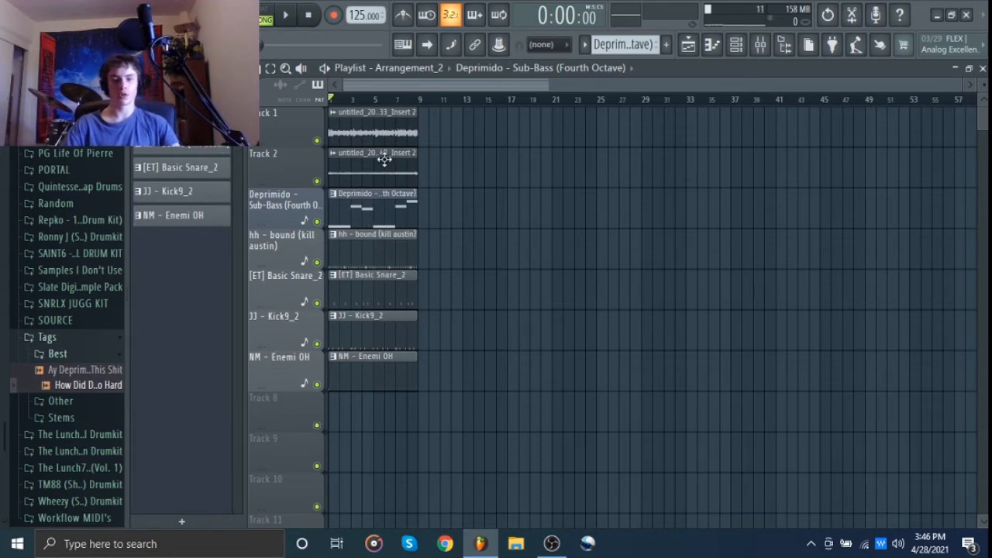
left_click(354, 131)
left_click(361, 172)
left_click(362, 205, "ctrl")
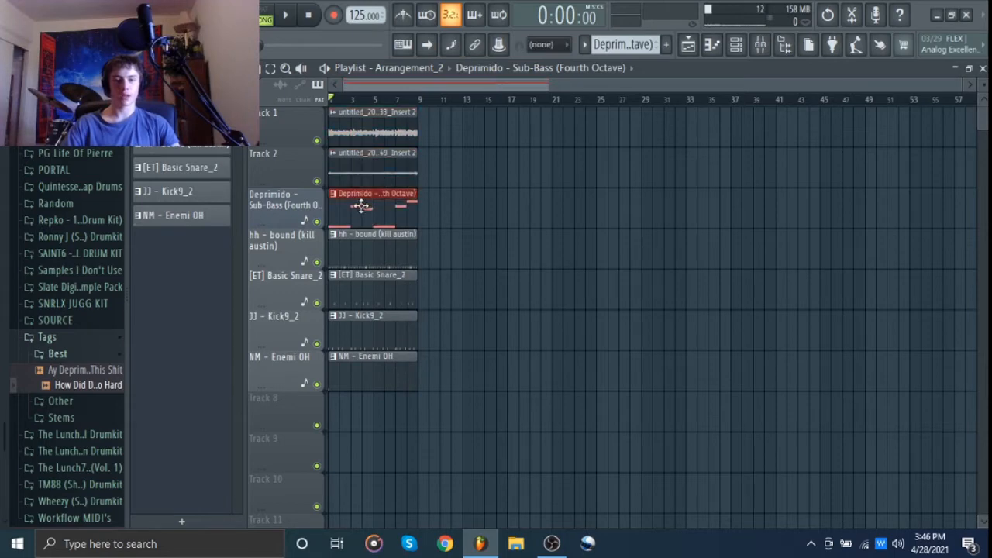
left_click_drag(360, 249, 375, 449)
left_click(505, 412, "ctrl")
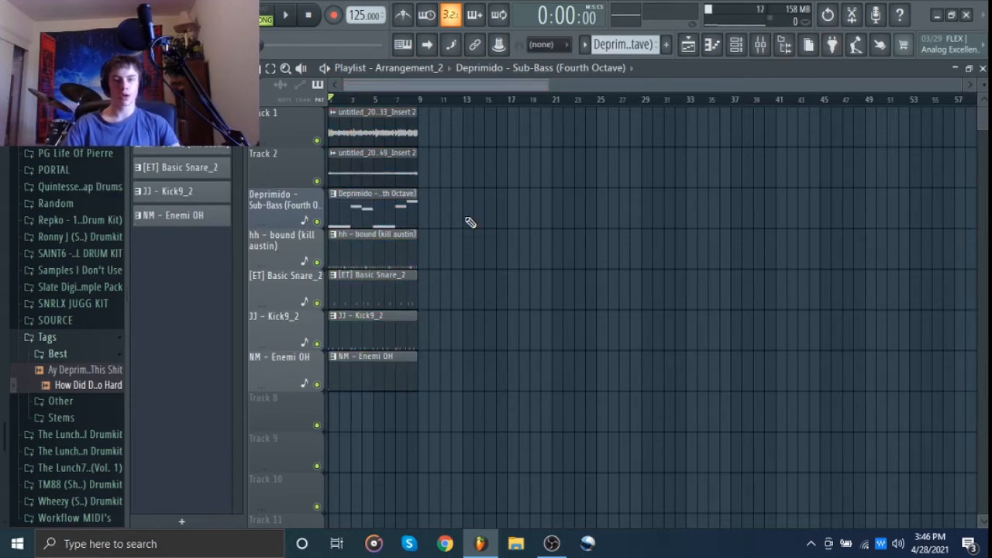
Play the eight-bar loop from the start of the playlist to hear it, and stop playback
key("space")
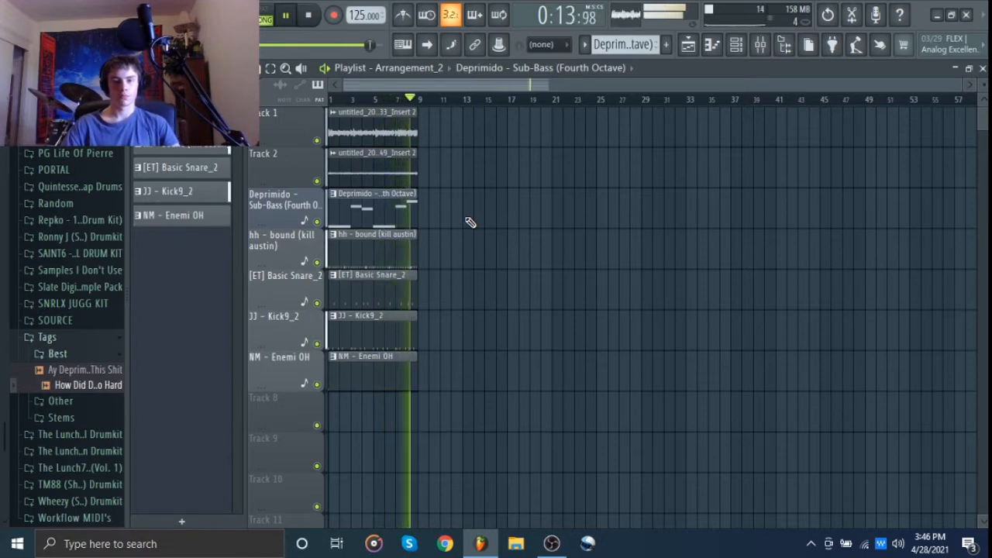
key("space")
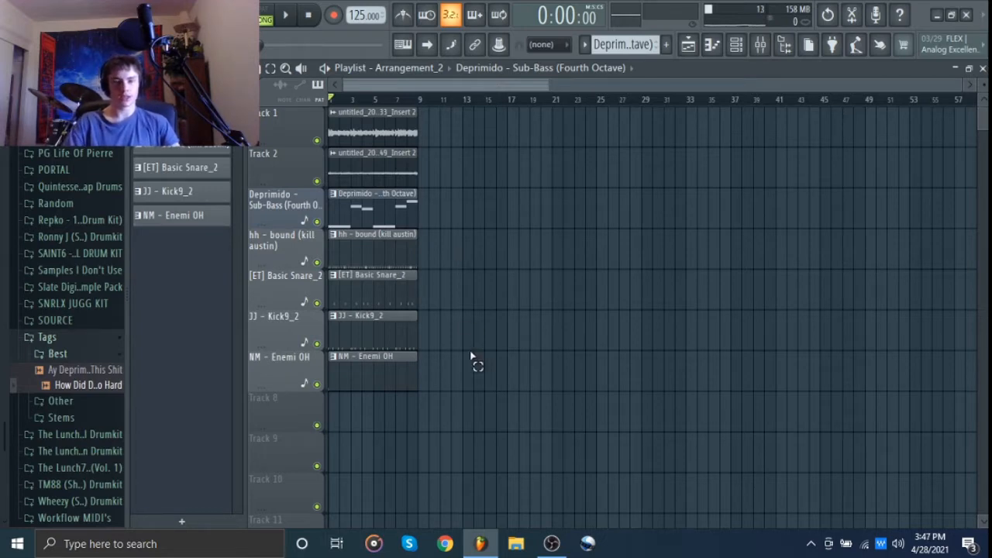
Duplicate all clips of the eight-bar loop four times in a row, extending the arrangement to bar 41
left_click_drag(472, 357, 372, 134)
left_click(513, 265)
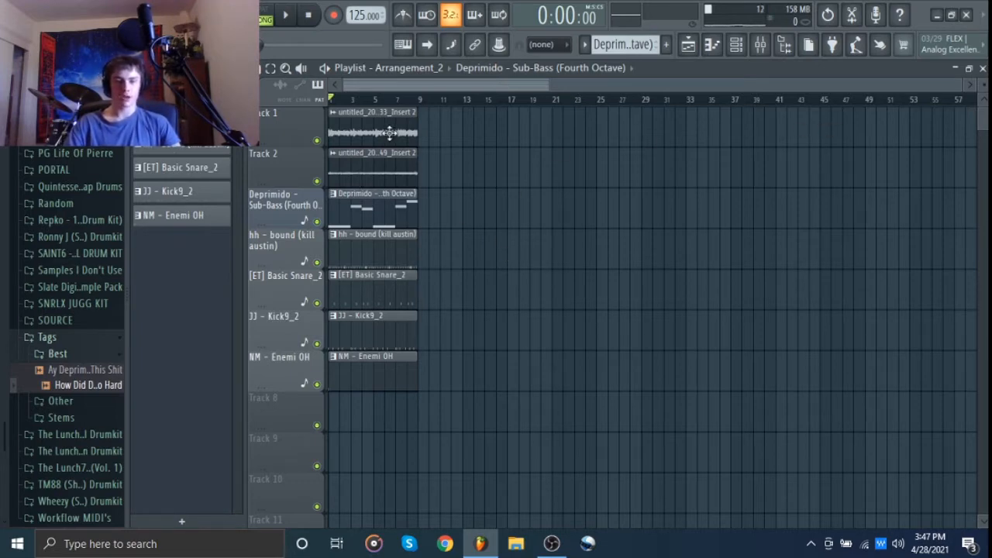
left_click_drag(512, 132, 197, 441)
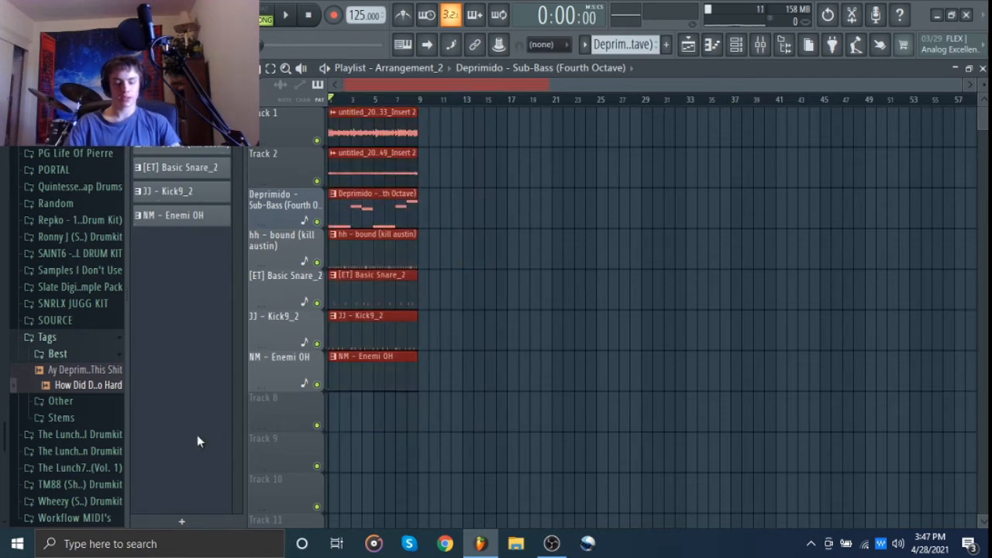
key("ctrl+b")
key("ctrl+b")
key("ctrl+b")
key("ctrl+b")
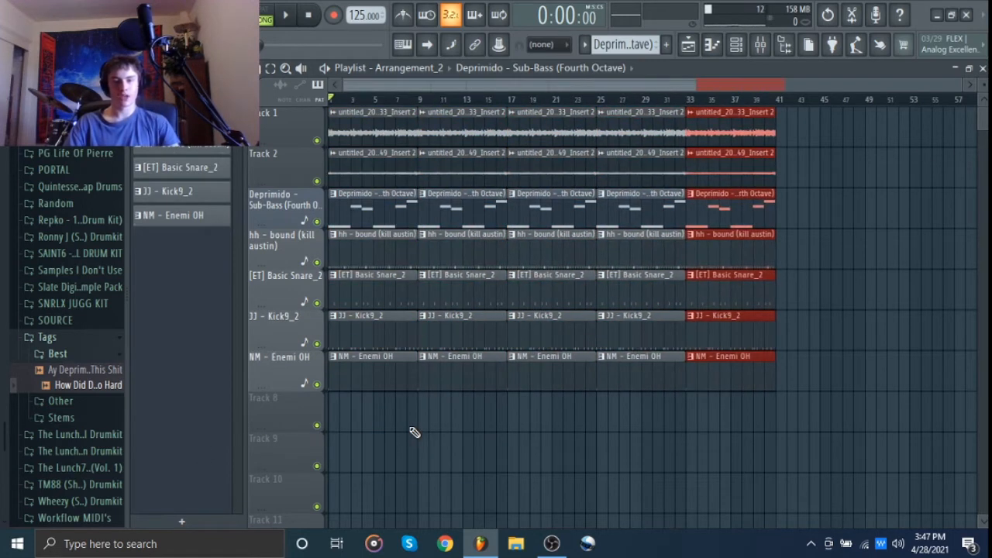
left_click(415, 432)
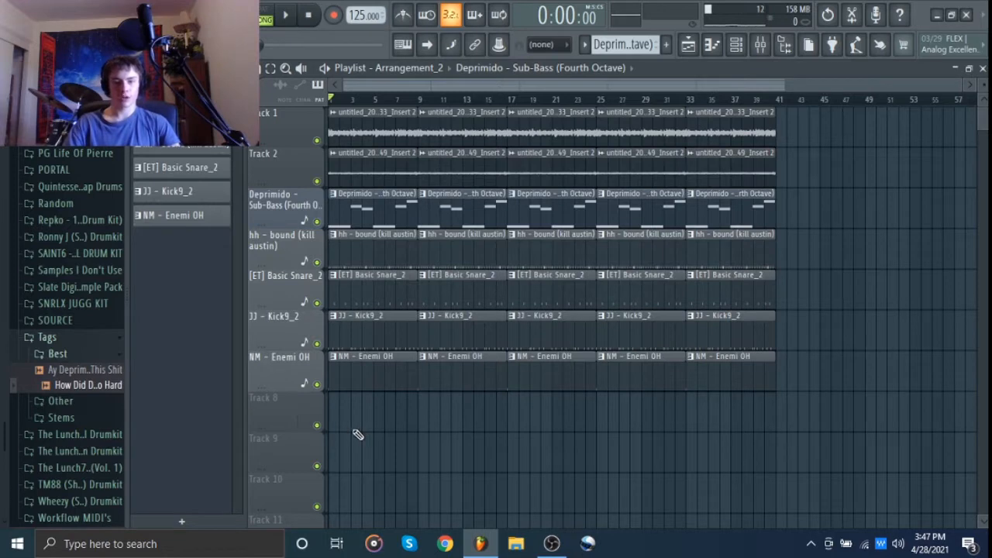
left_click_drag(354, 430, 361, 34)
left_click_drag(475, 386, 610, 4)
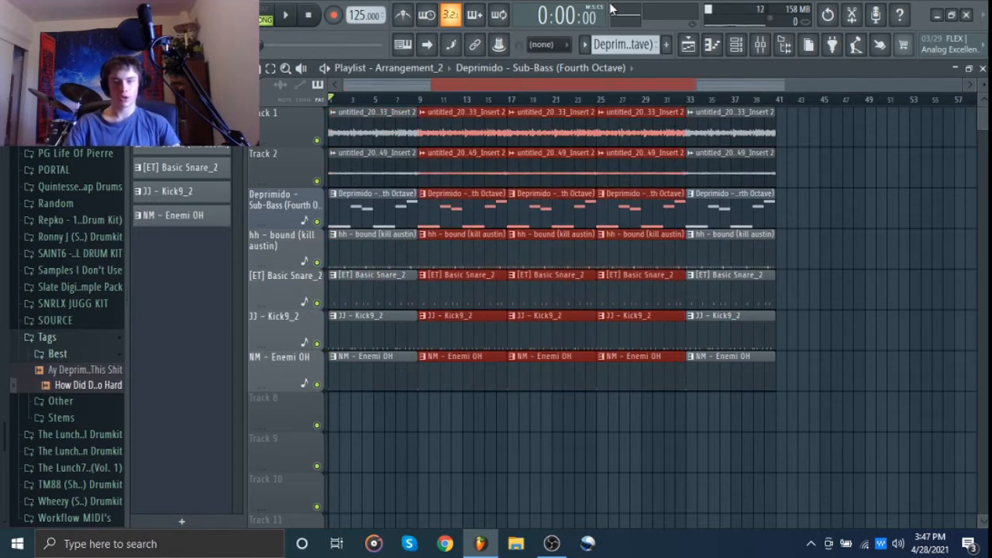
left_click_drag(536, 371, 462, 39)
left_click_drag(632, 366, 789, 4)
left_click(802, 459, "ctrl")
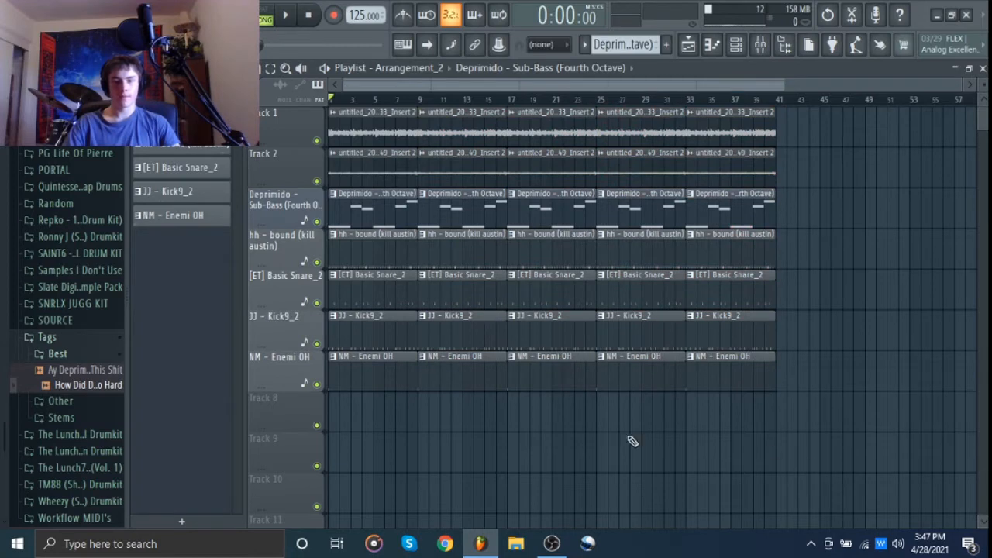
Delete the sub-bass, hi-hat, snare, kick and open-hat clips from the first eight bars, keeping the two audio clips
right_click(368, 218)
right_click(366, 248)
right_click(364, 288)
right_click(362, 329)
right_click(360, 369)
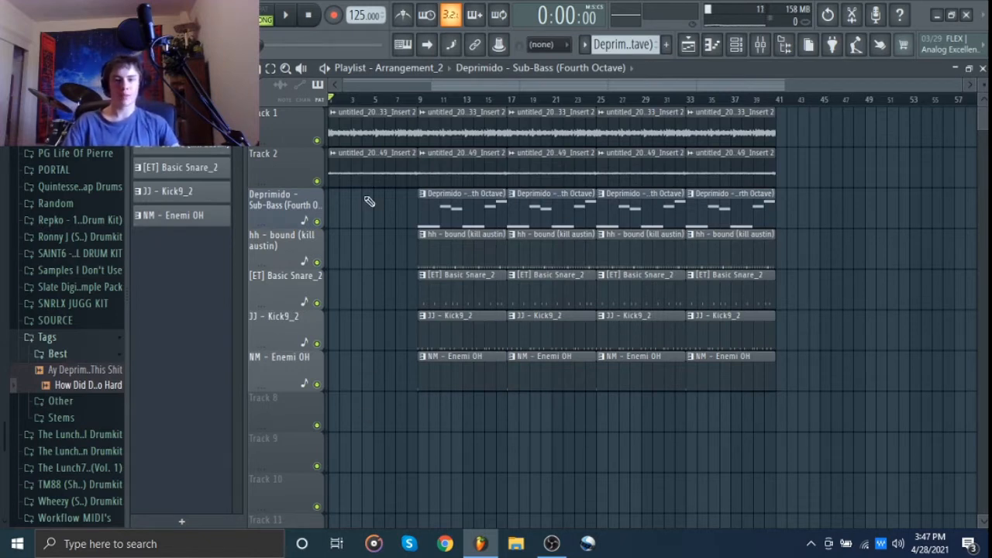
left_click_drag(365, 199, 372, 82)
right_click(370, 312)
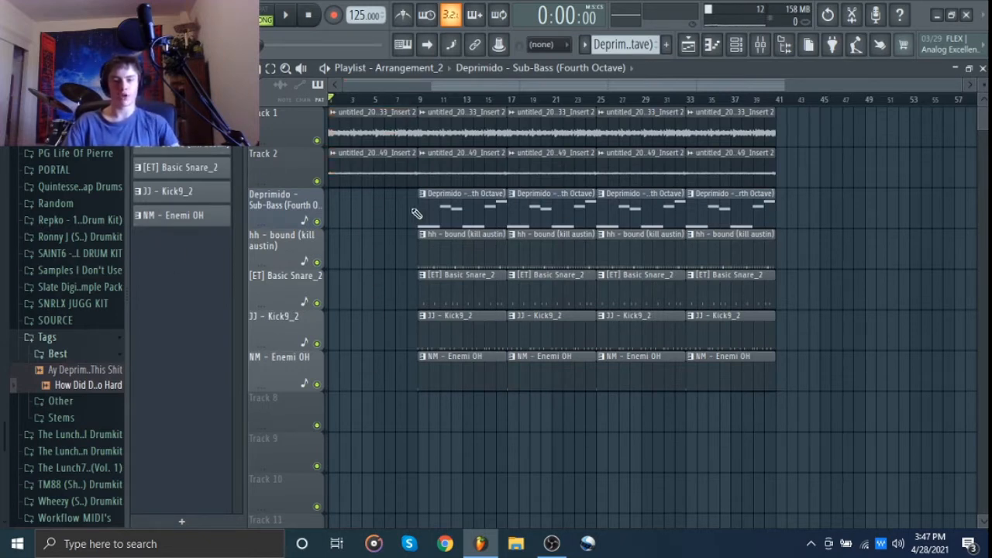
scroll(317, 214, "up", 2)
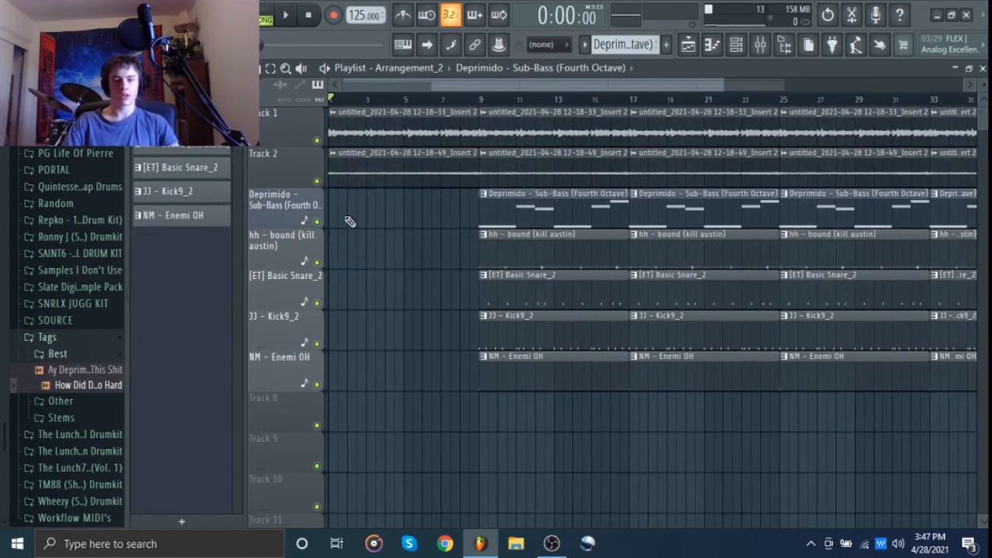
left_click_drag(462, 224, 412, 120)
right_click(412, 285)
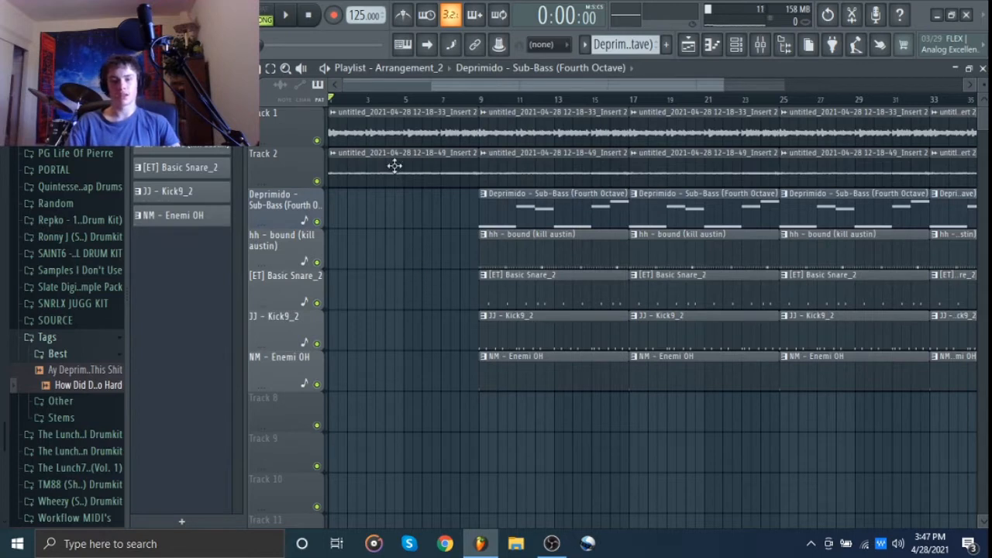
left_click_drag(394, 180, 394, 130)
right_click(399, 205)
left_click_drag(434, 210, 432, 111)
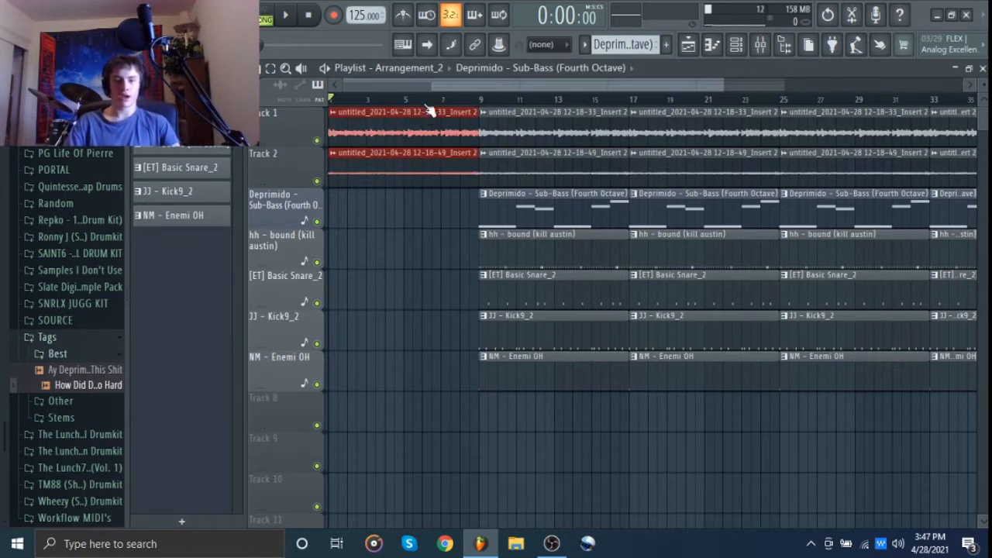
right_click(426, 329)
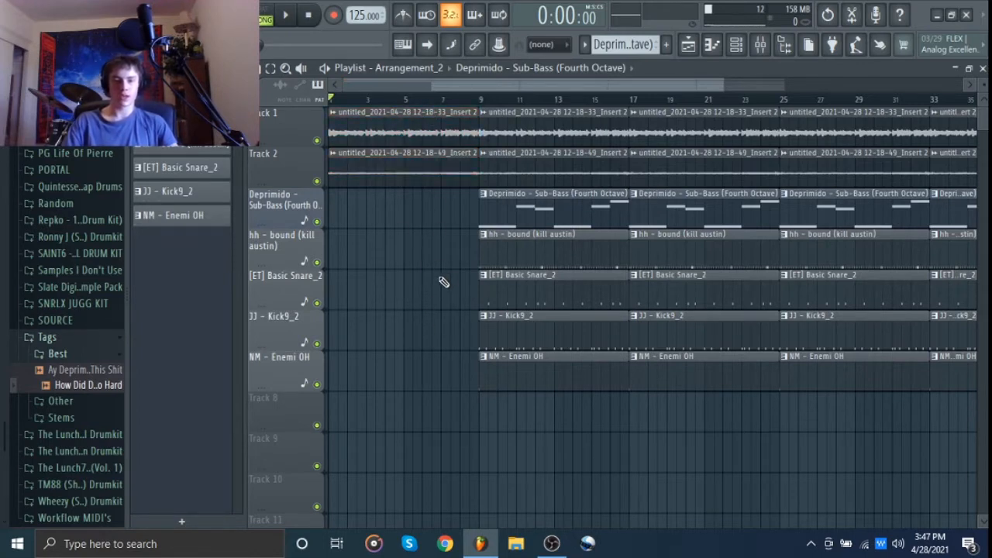
Mark a time selection over the two sections from bar 9 to bar 25, leaving the clips deselected
scroll(442, 349, "right", 3)
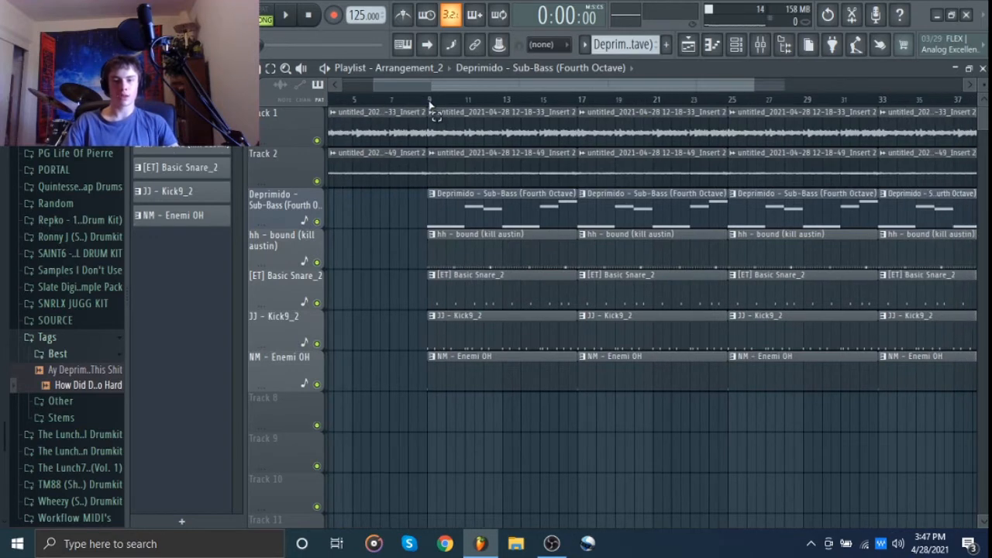
left_click_drag(430, 103, 364, 133)
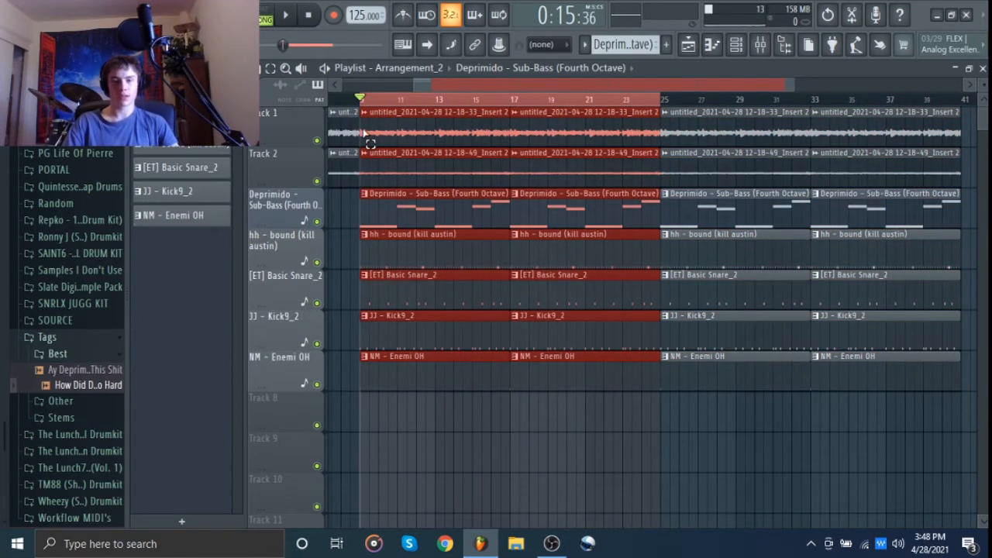
left_click_drag(437, 211, 562, 457)
key("ctrl+d")
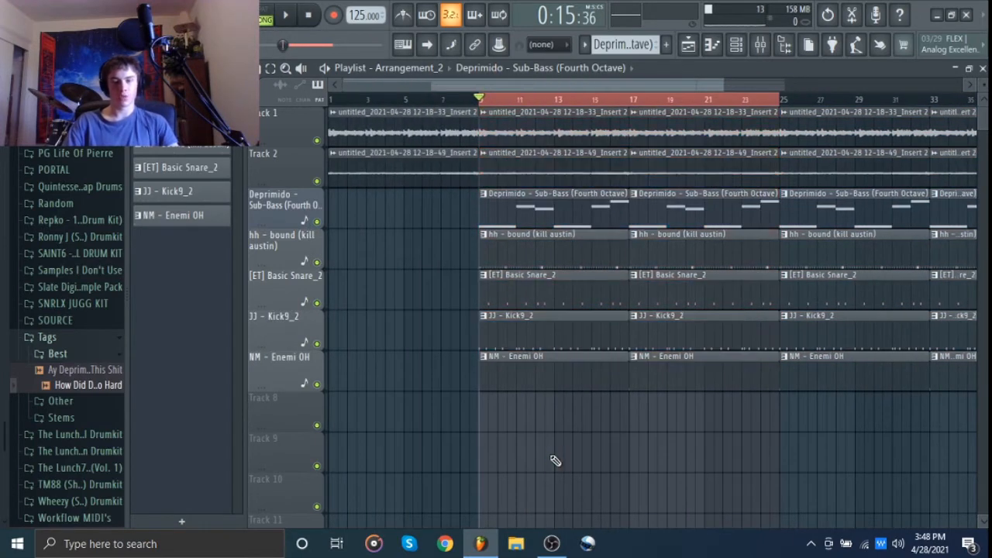
scroll(553, 458, "up", 2)
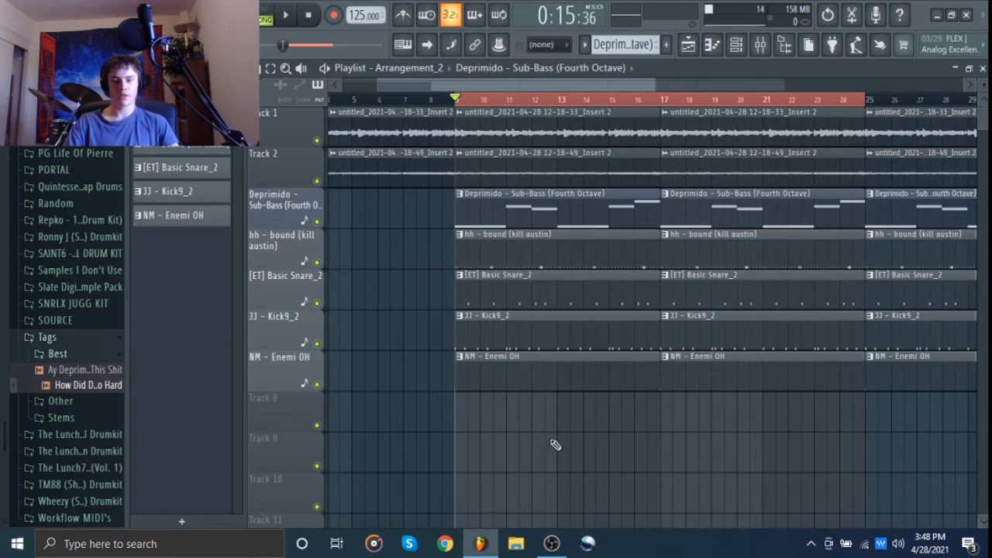
left_click_drag(554, 458, 717, 128)
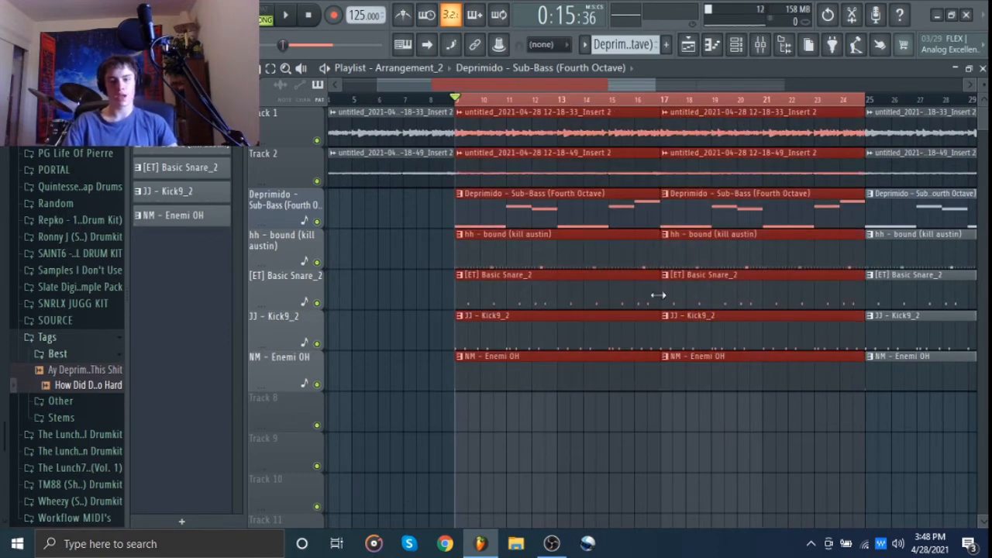
key("ctrl+d")
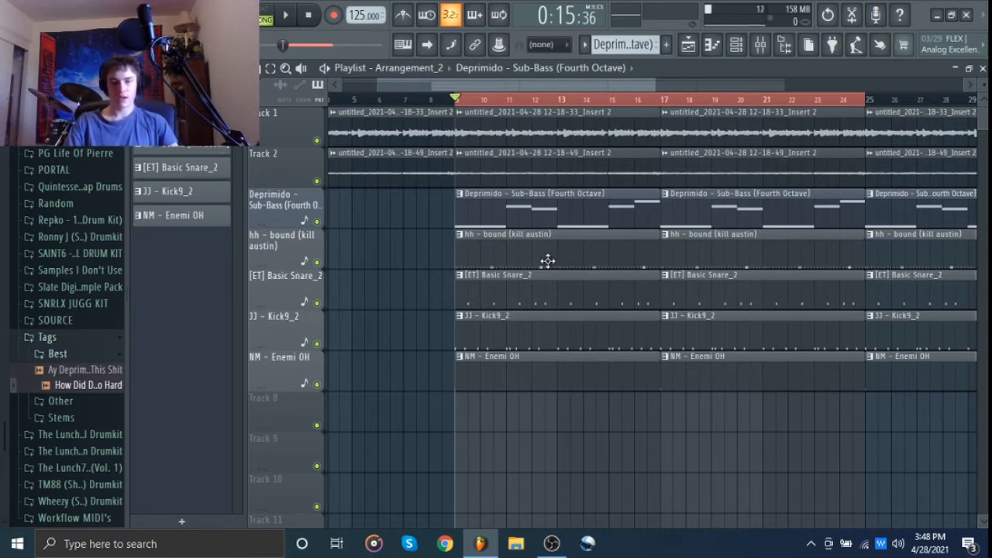
right_click(517, 380)
scroll(458, 389, "up", 3)
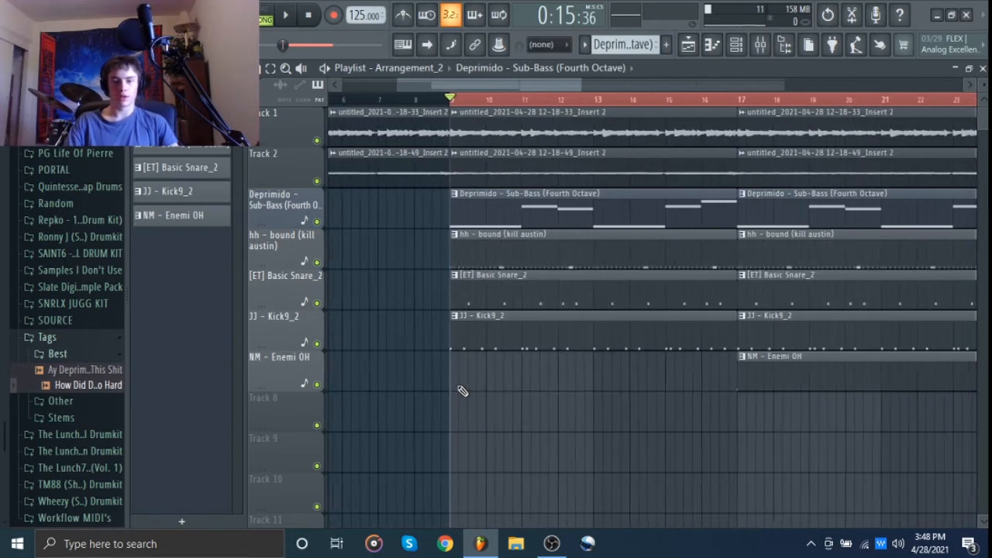
left_click_drag(831, 333, 450, 397)
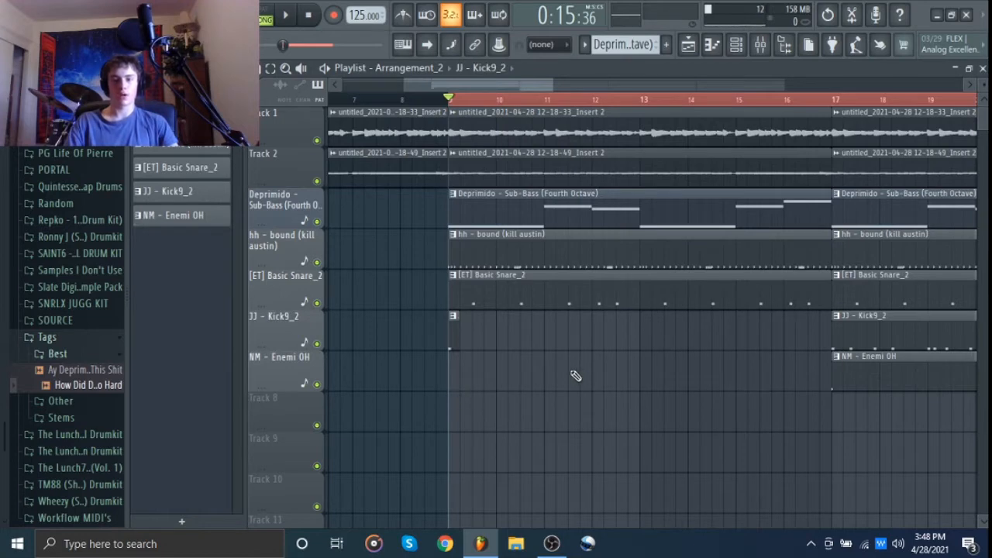
left_click_drag(570, 371, 555, 399)
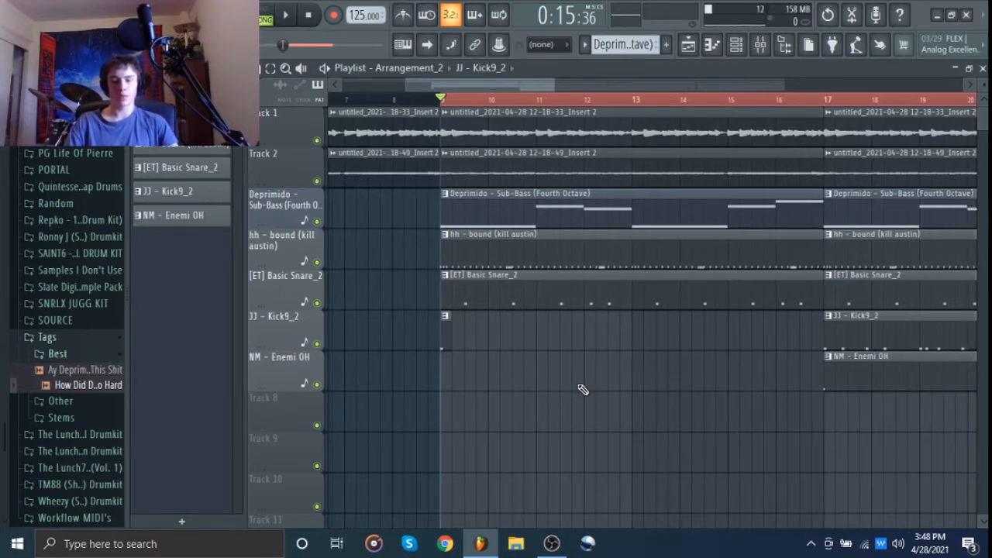
key("ctrl+z")
left_click_drag(847, 377, 468, 366)
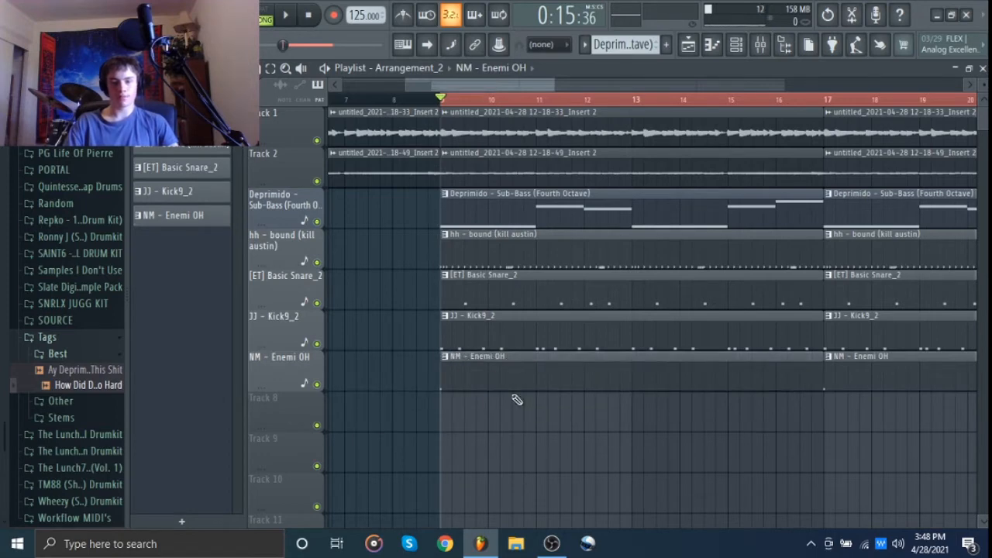
Audition the NM - Enemi OH track in solo and delete its clip in the section starting at bar 9
right_click(317, 384)
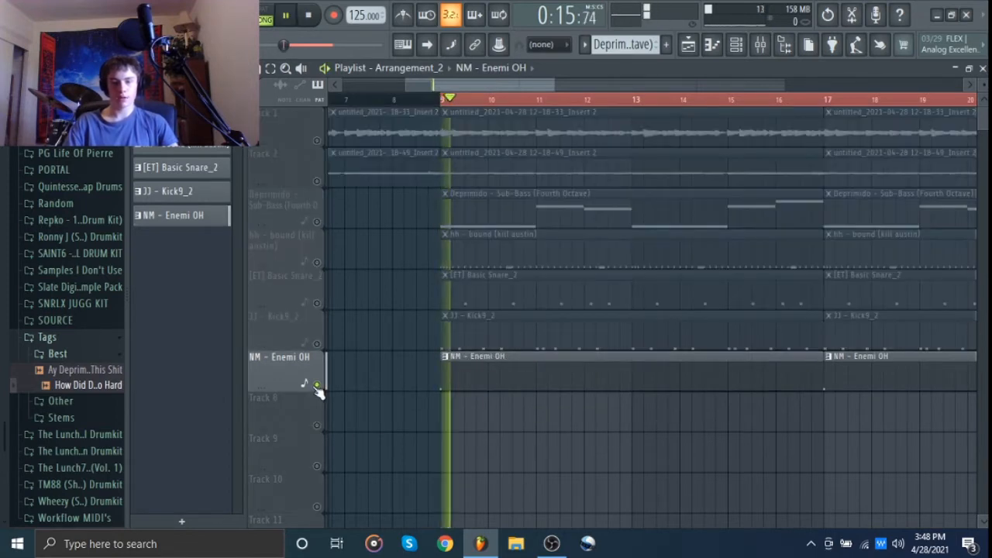
right_click(517, 378)
right_click(316, 384)
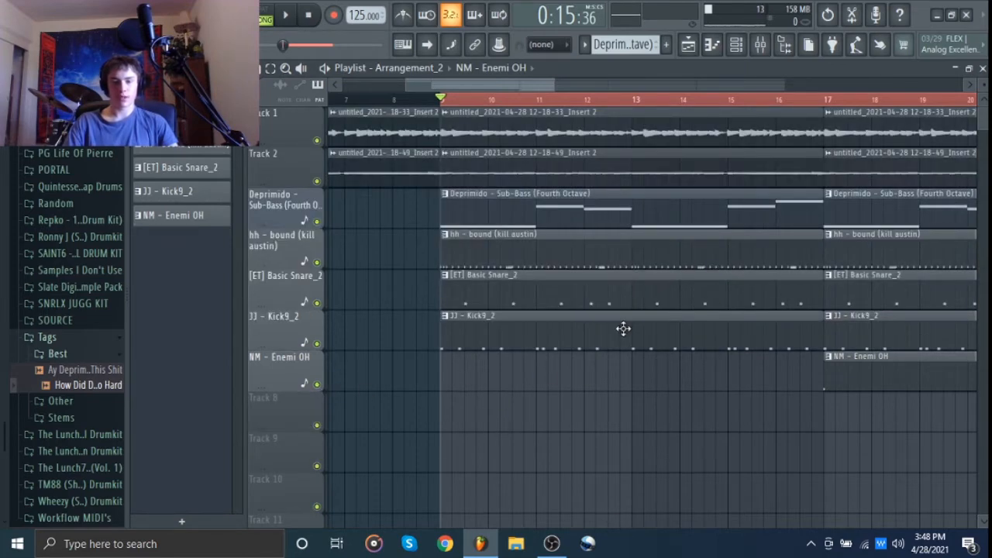
Shorten the JJ - Kick9_2 clip starting at bar 9 so only its first kick hit remains
left_click(595, 335)
scroll(427, 414, "up", 1)
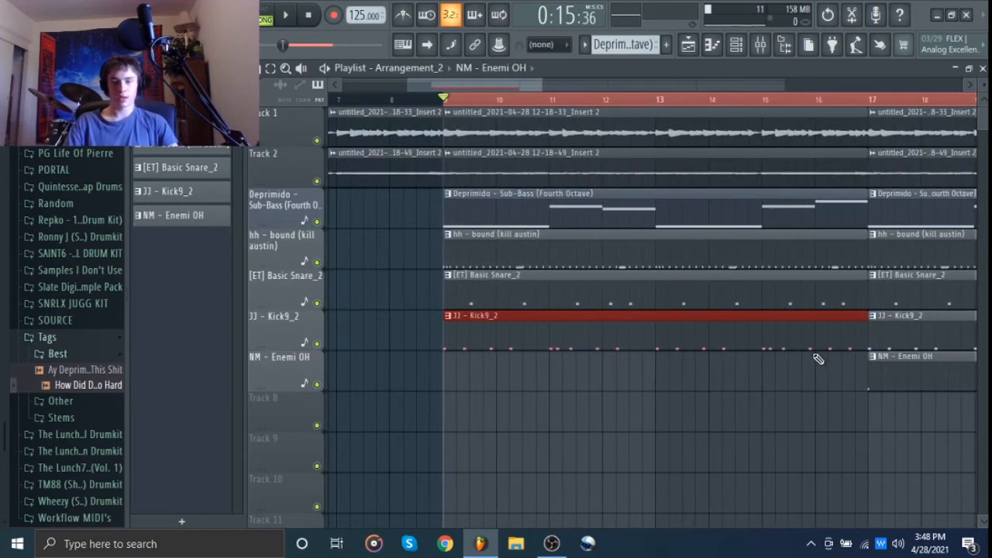
left_click(866, 328)
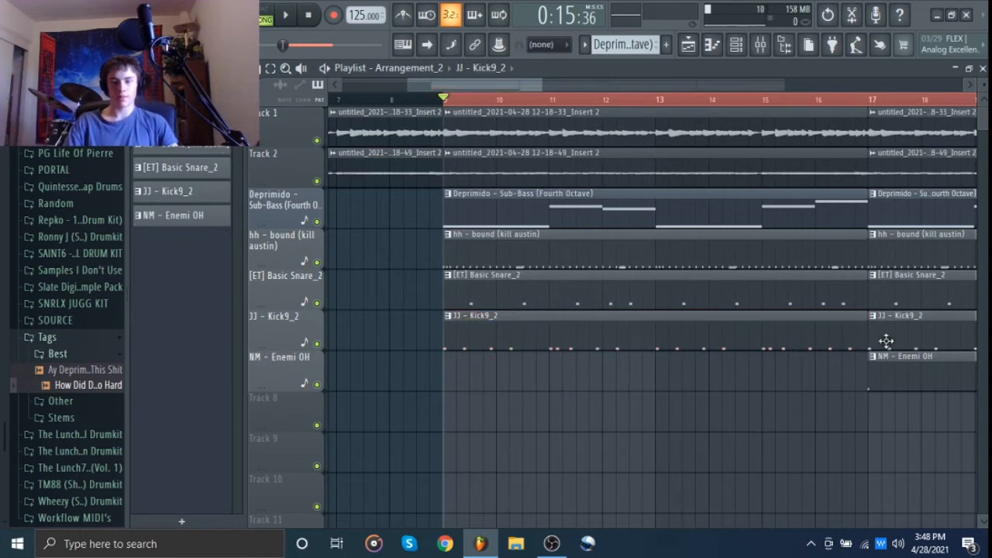
left_click_drag(867, 345, 417, 393)
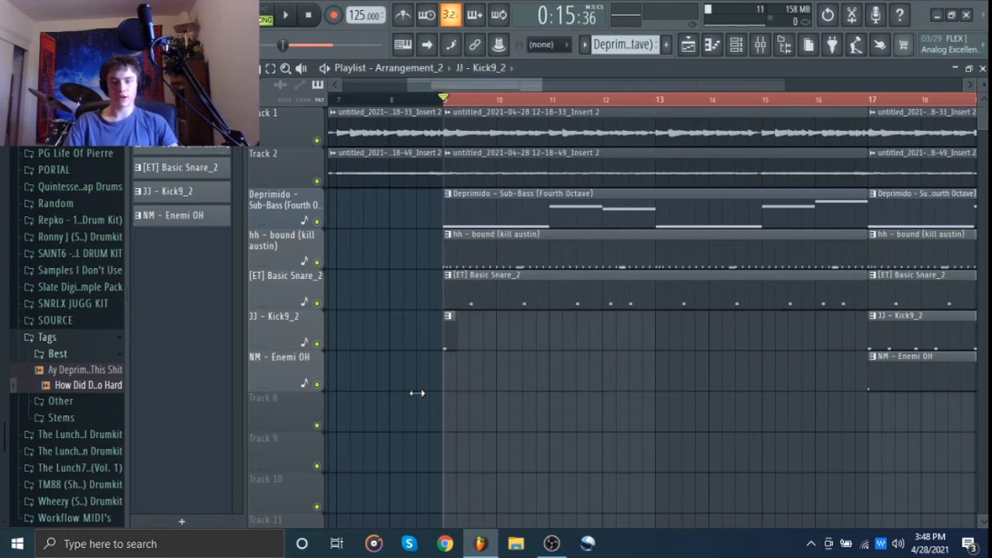
left_click_drag(530, 350, 520, 399)
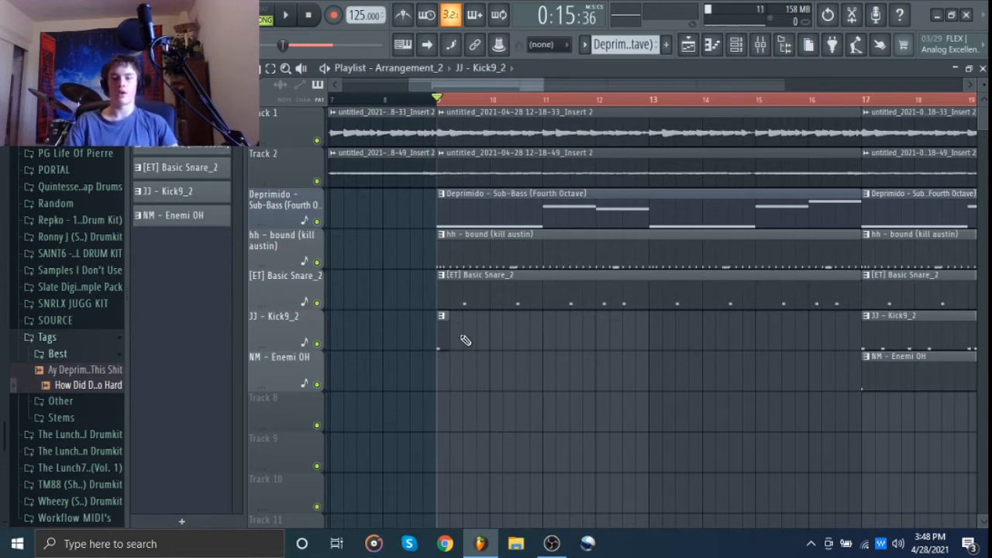
left_click_drag(465, 338, 776, 363)
left_click_drag(697, 434, 554, 462)
scroll(553, 462, "right", 3)
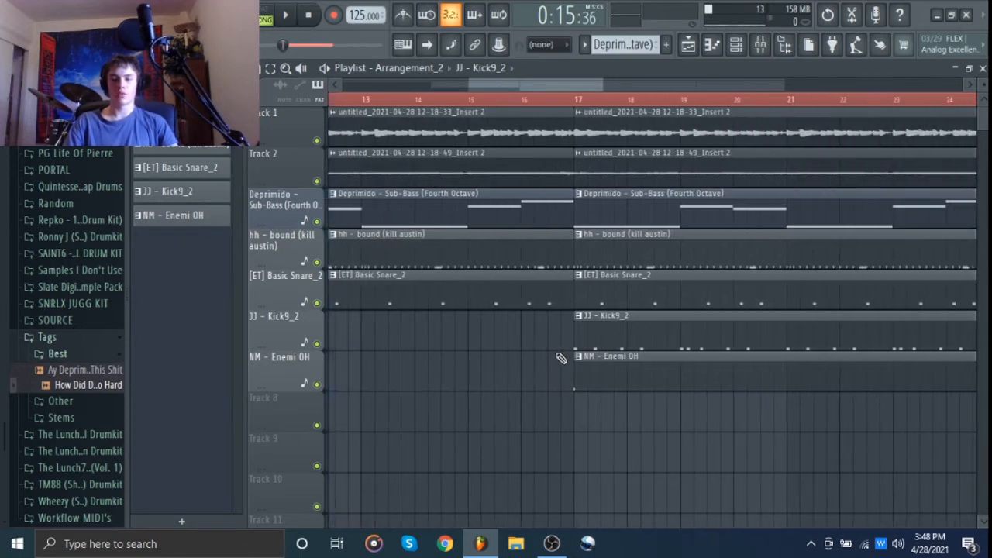
Play the arrangement from bar 9 into the section starting at bar 17, and stop playback
scroll(534, 387, "right", 2)
left_click_drag(487, 329, 858, 318)
left_click_drag(603, 349, 967, 456)
left_click(626, 456, "ctrl")
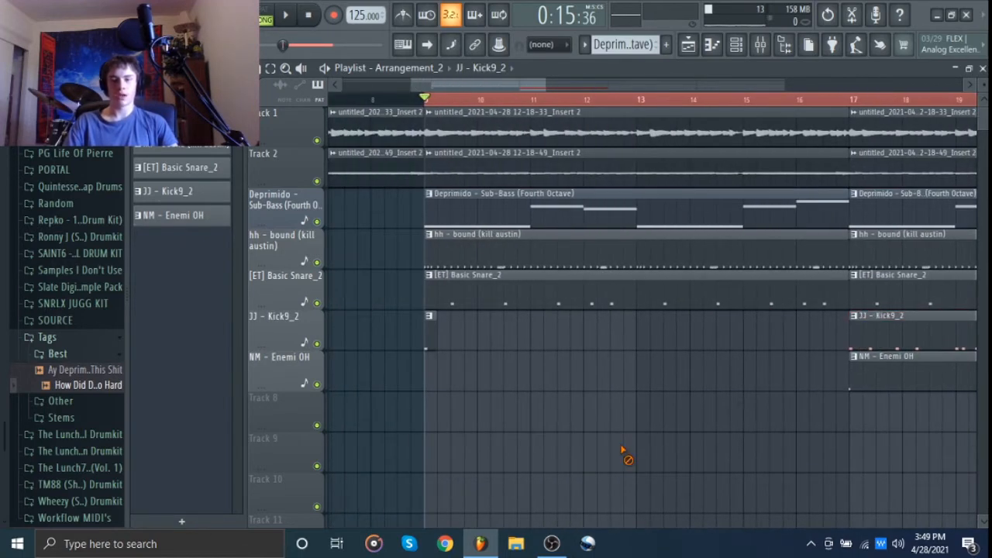
scroll(731, 405, "down", 3)
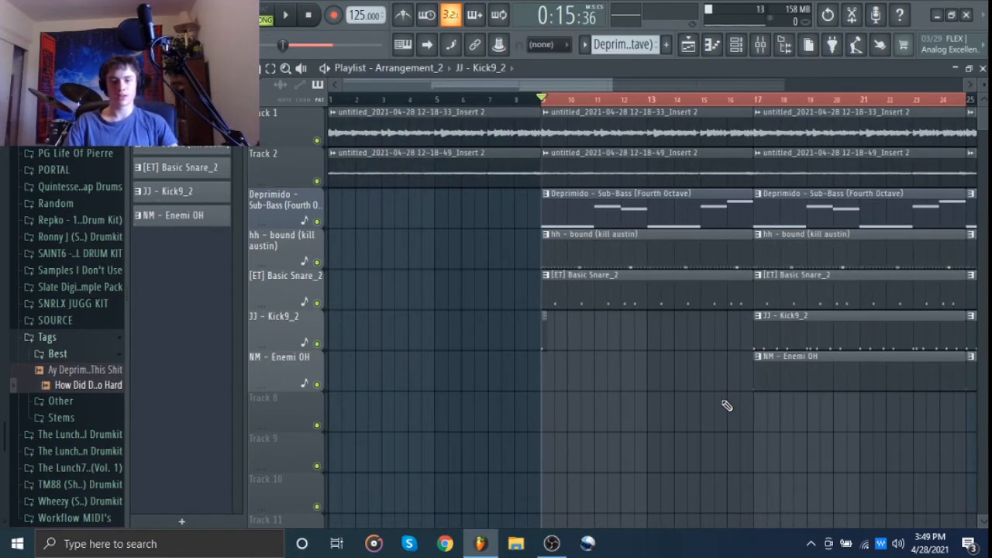
key("space")
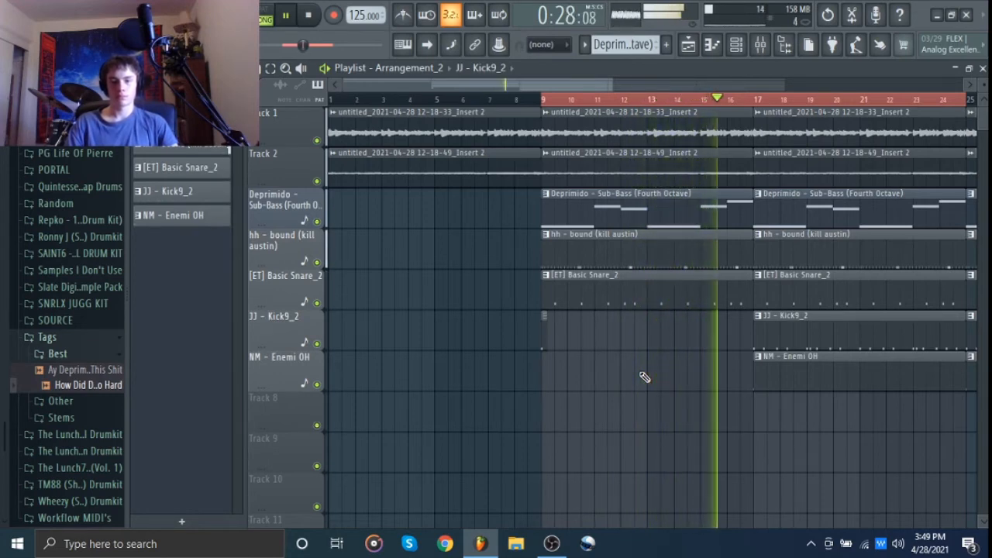
left_click_drag(574, 414, 535, 441)
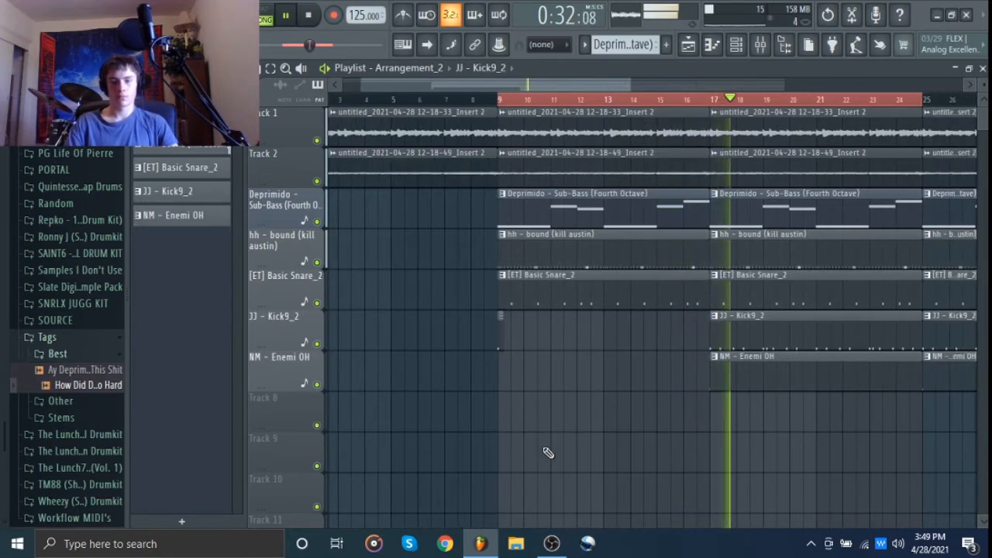
key("space")
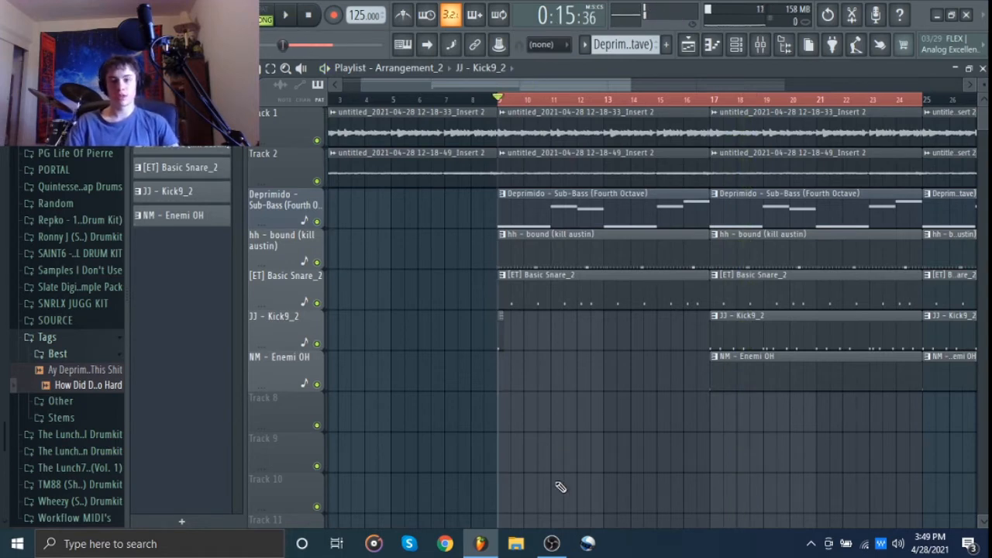
left_click_drag(584, 420, 559, 443)
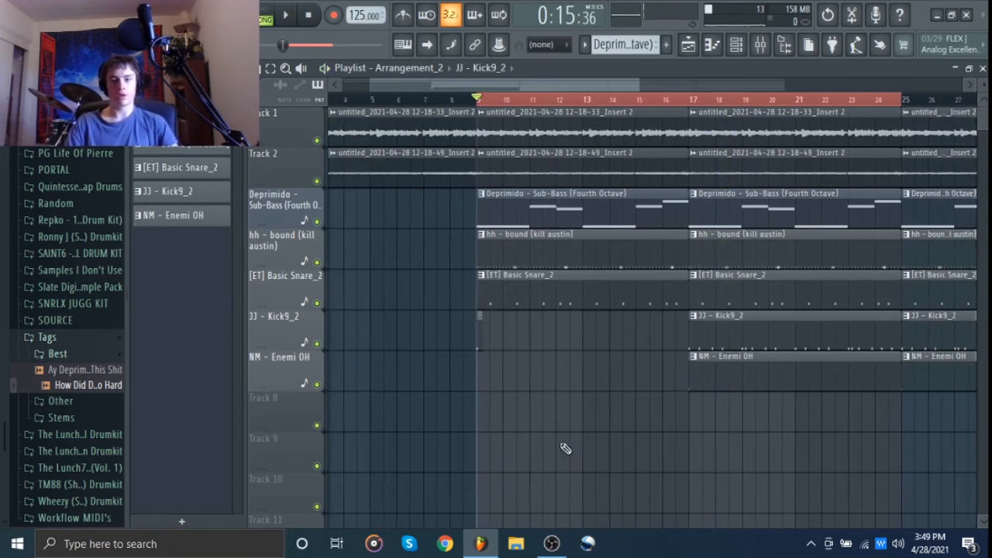
scroll(575, 434, "up", 3)
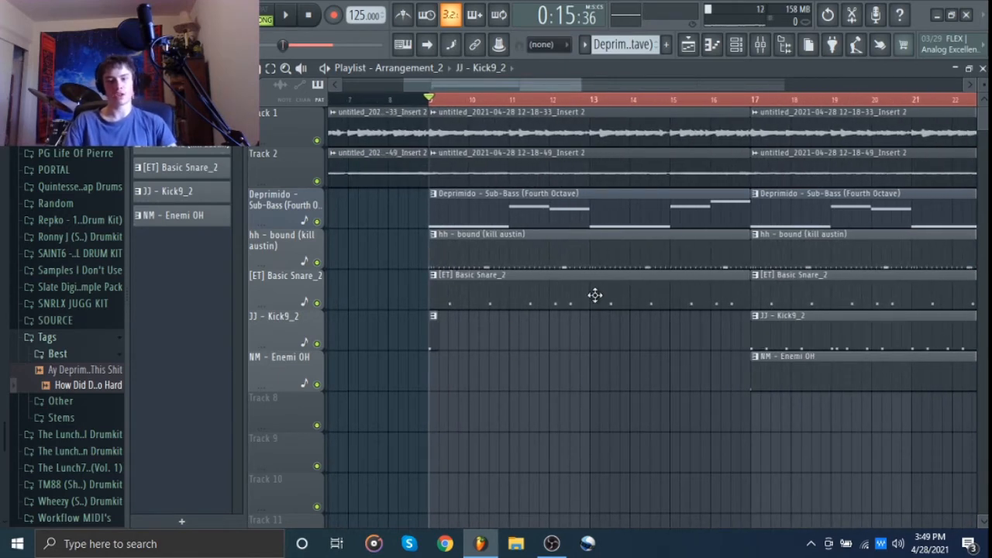
left_click(612, 203)
left_click(561, 369)
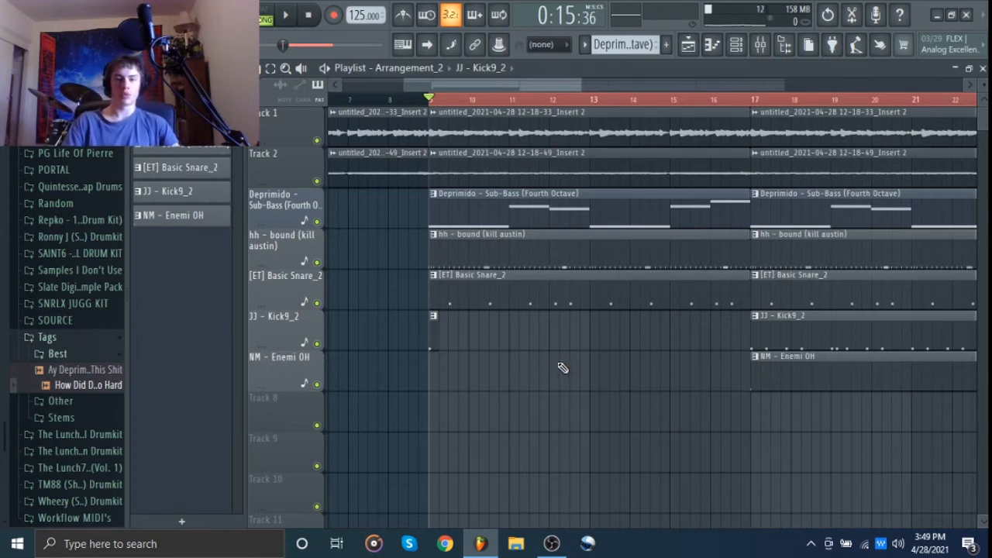
scroll(554, 372, "right", 3)
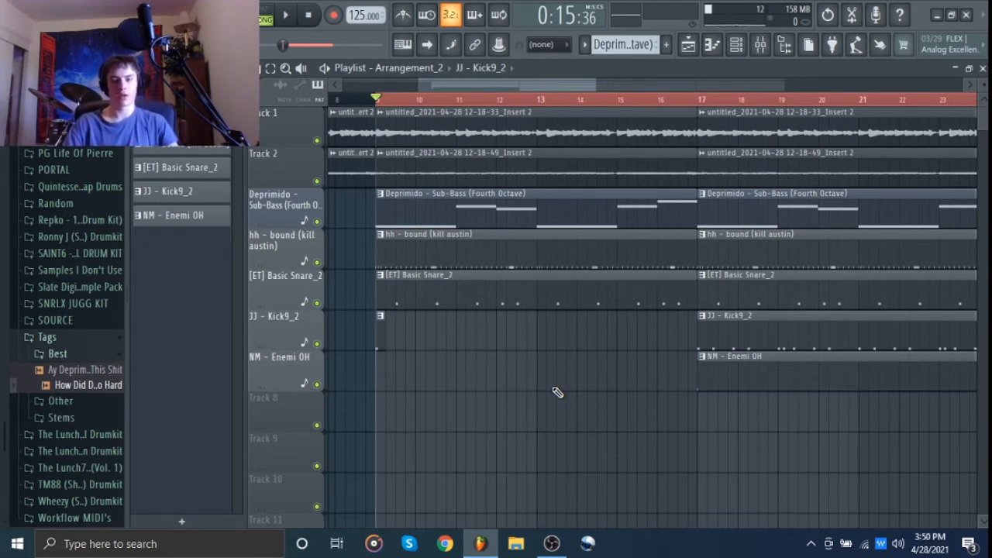
scroll(556, 392, "down", 5)
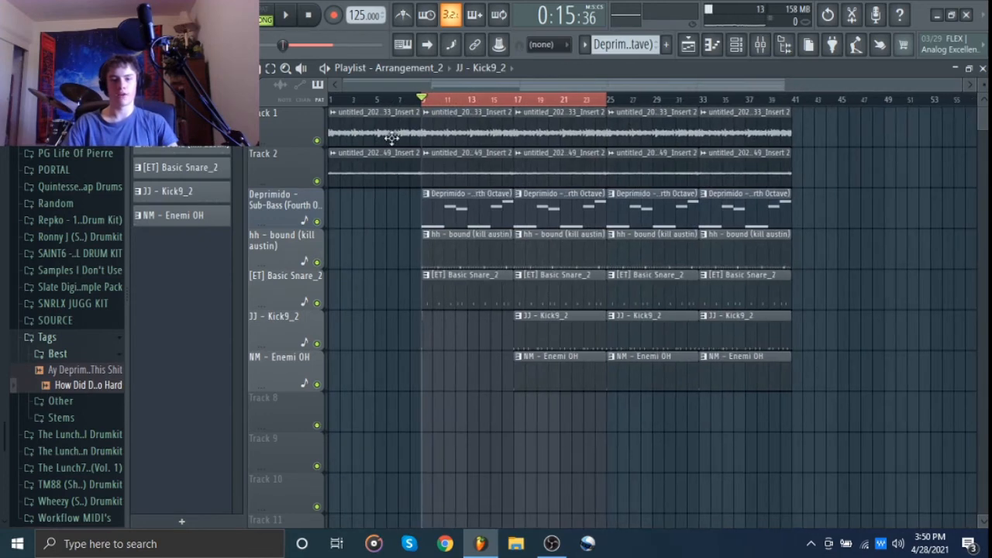
left_click(391, 137)
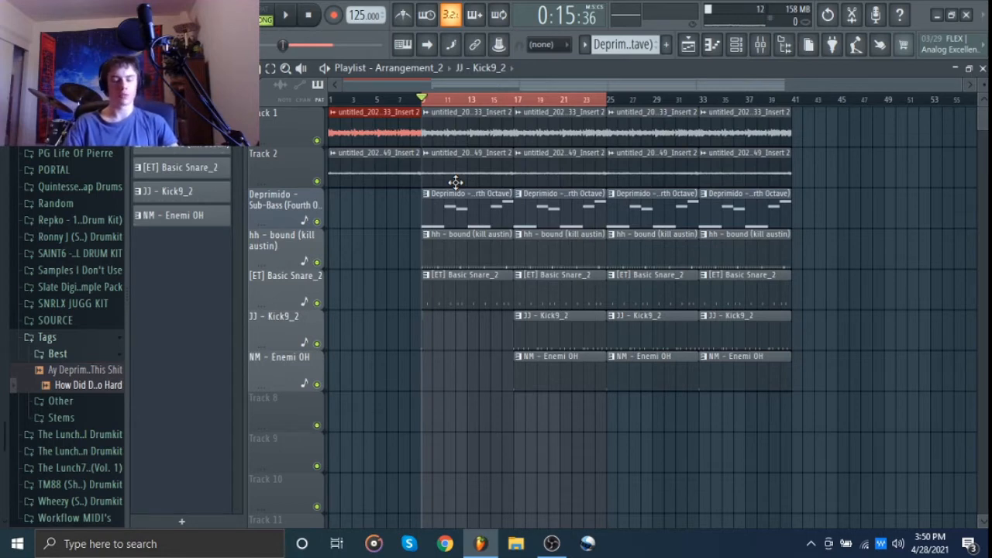
left_click(849, 172)
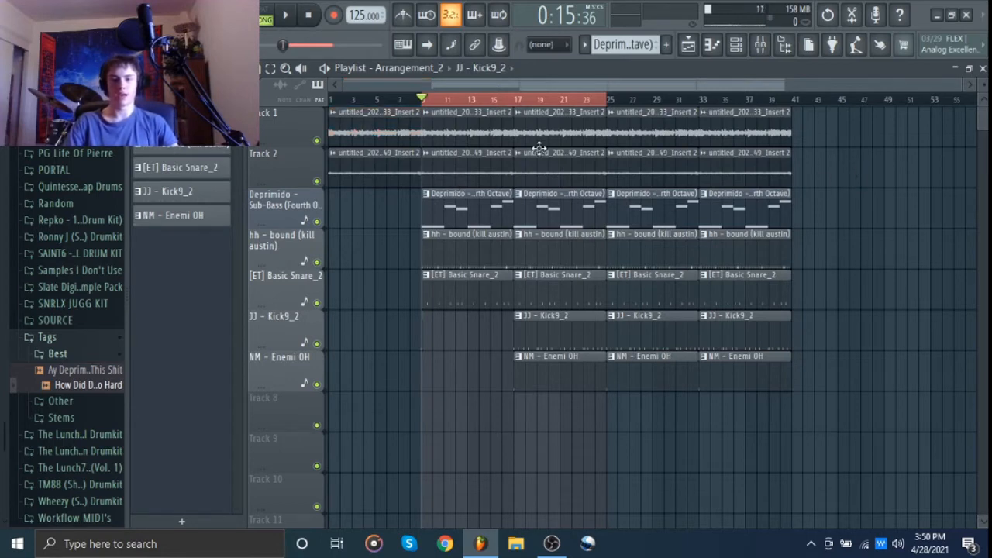
left_click(395, 137)
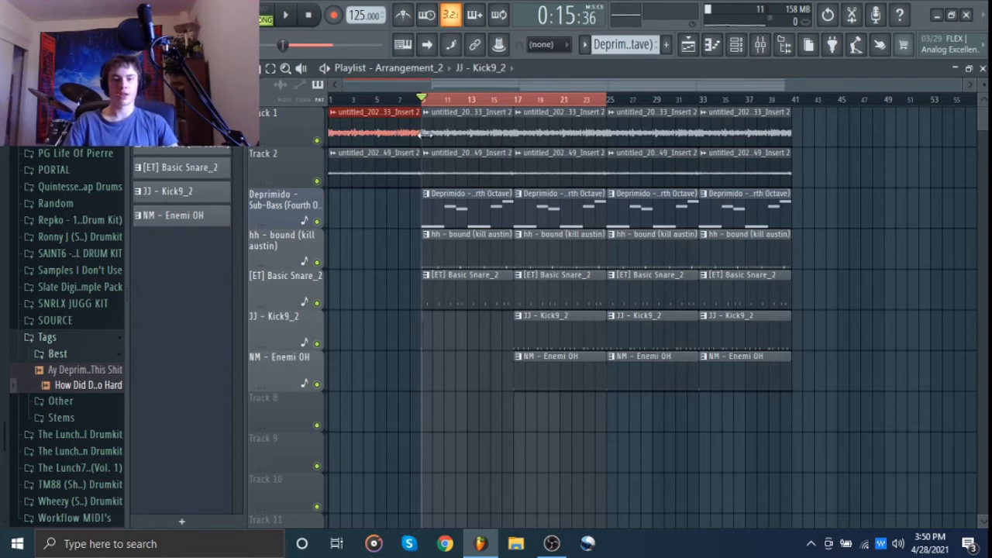
left_click(453, 130)
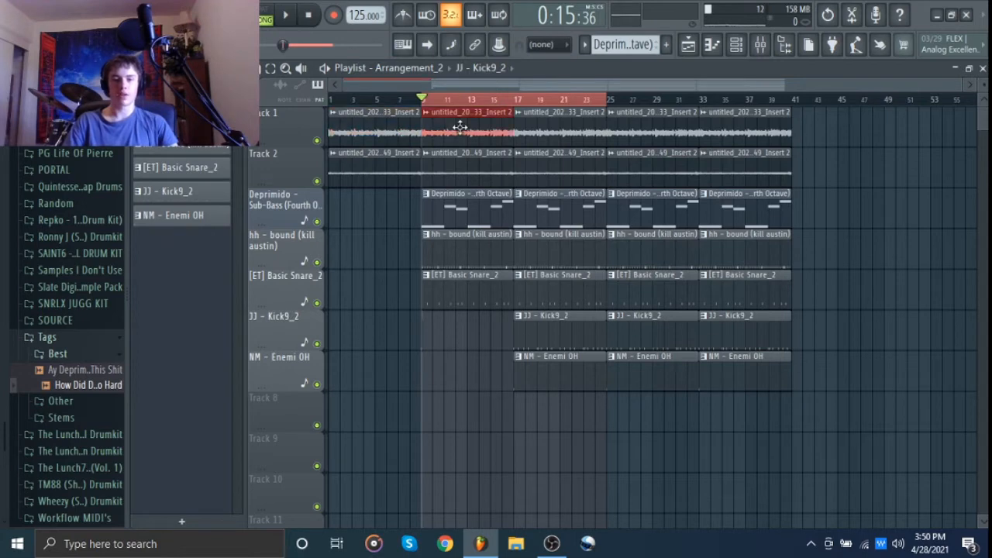
left_click(649, 129)
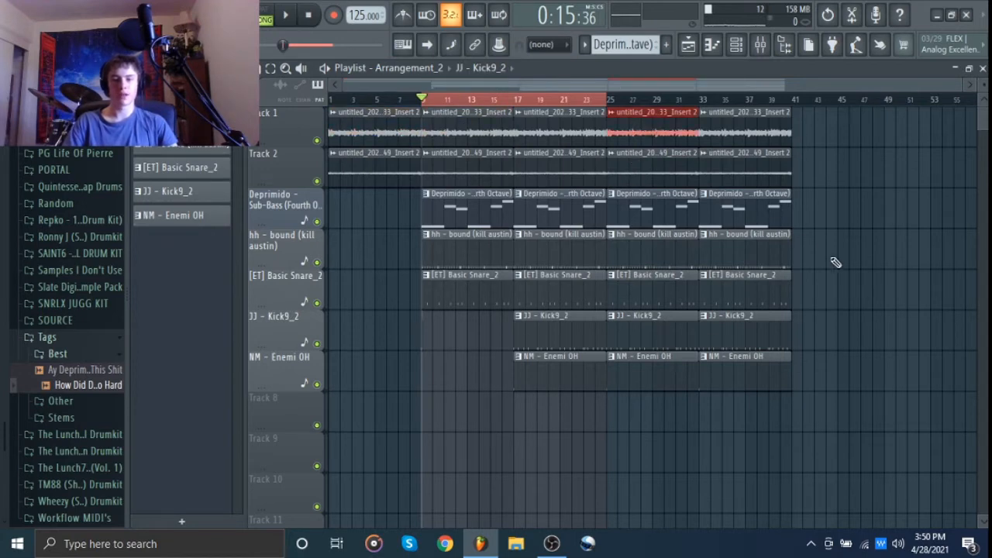
right_click(872, 276)
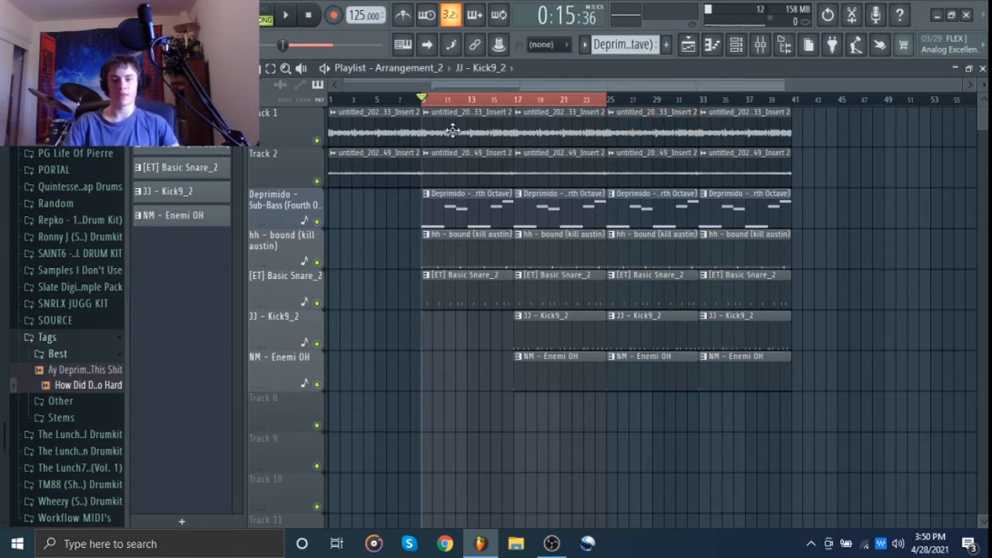
left_click_drag(457, 131, 720, 145)
right_click(873, 136)
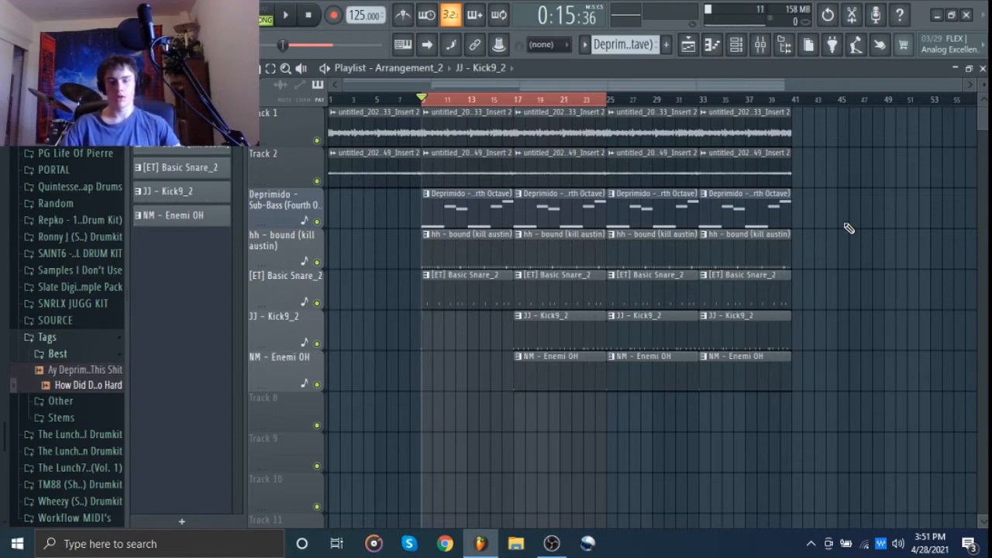
left_click_drag(461, 111, 582, 425)
left_click(376, 392, "ctrl")
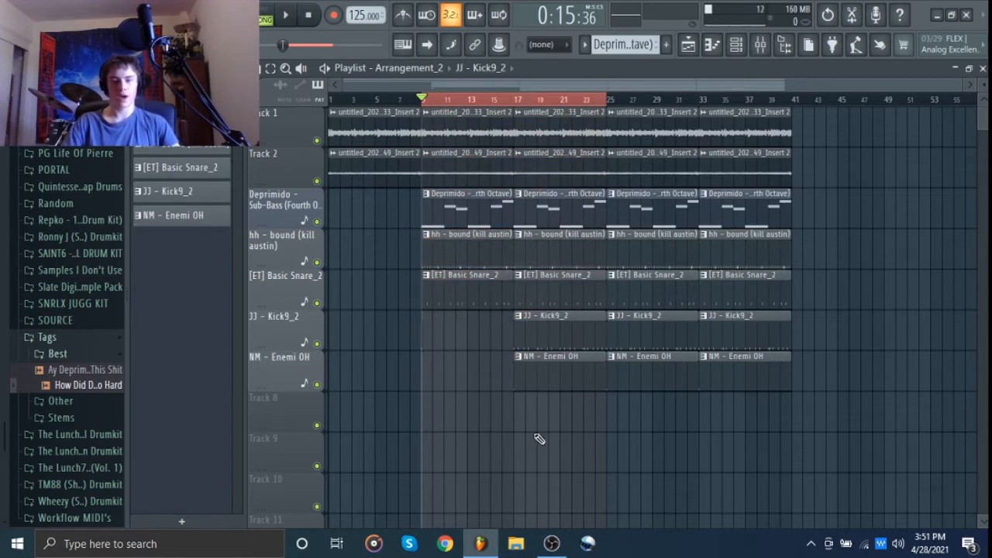
scroll(461, 380, "up", 2)
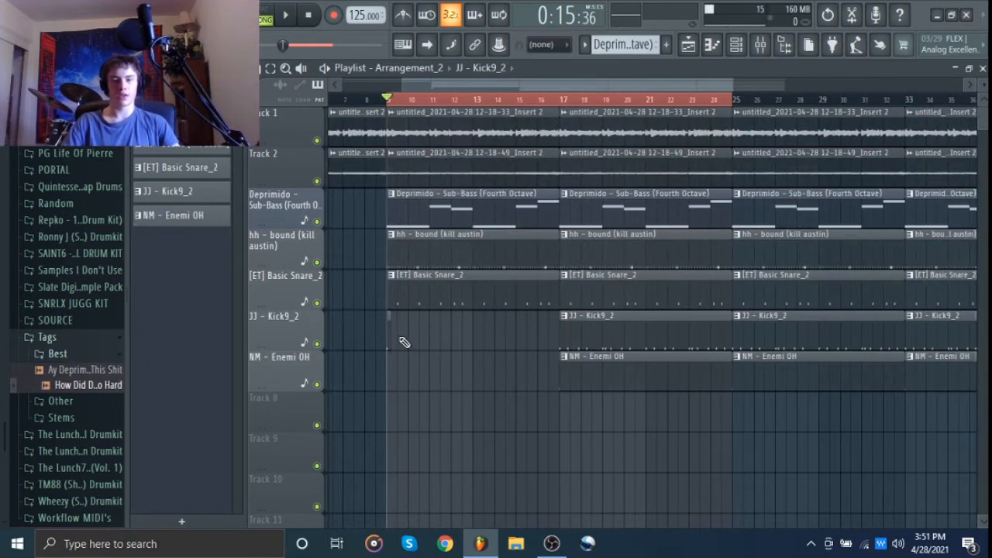
scroll(365, 354, "up", 2)
scroll(373, 356, "up", 2)
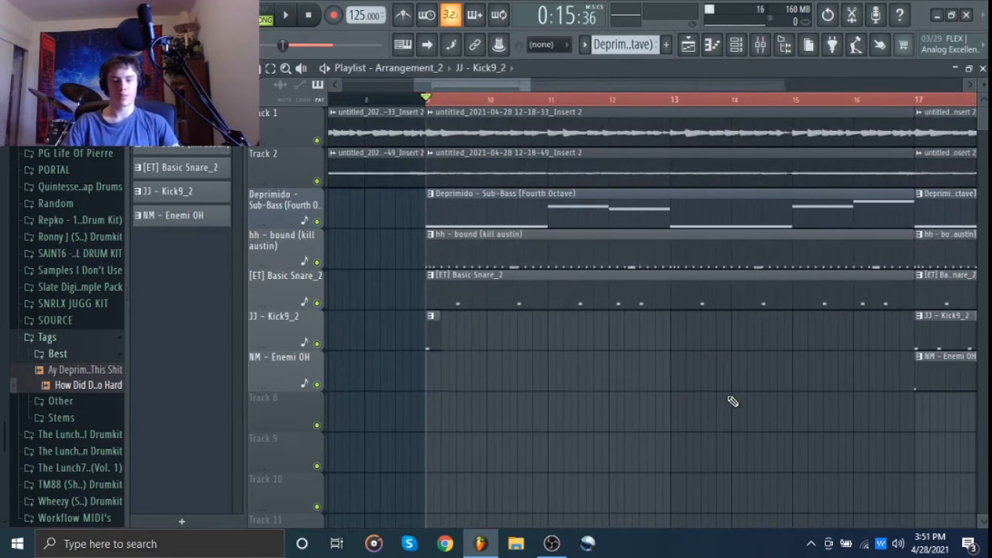
left_click_drag(490, 380, 750, 377)
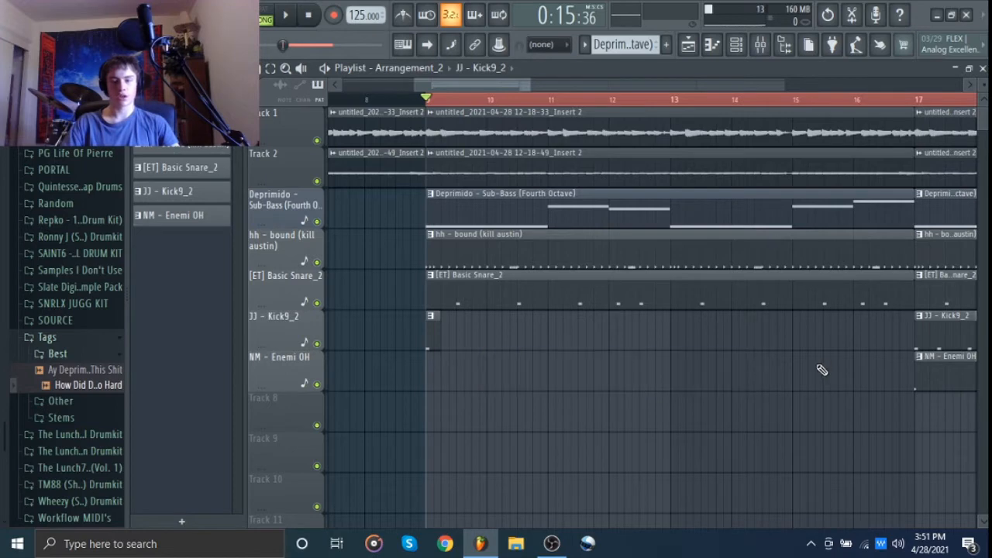
left_click_drag(819, 370, 750, 385)
scroll(682, 409, "down", 4)
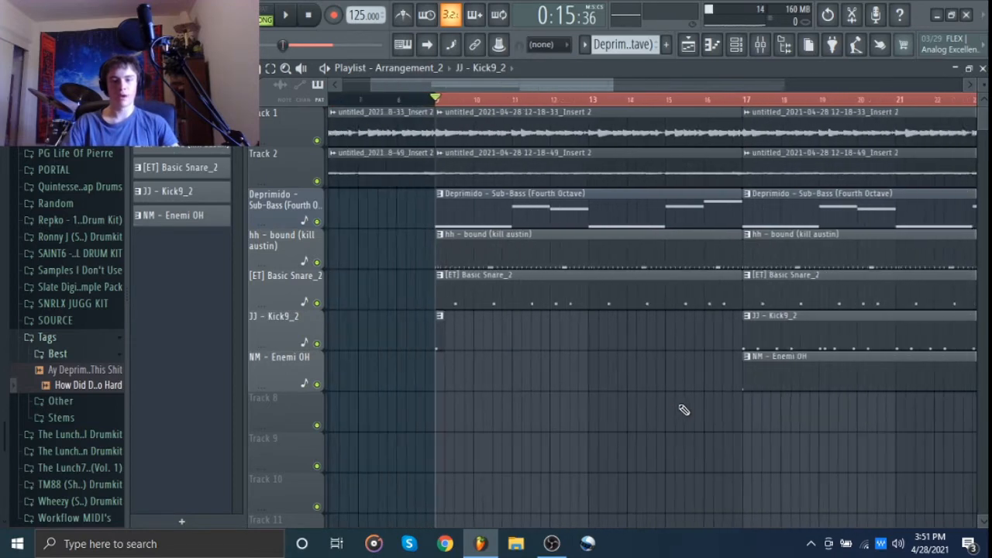
Mark a time selection over the two sections from bar 25 to bar 41
left_click_drag(655, 466, 674, 97)
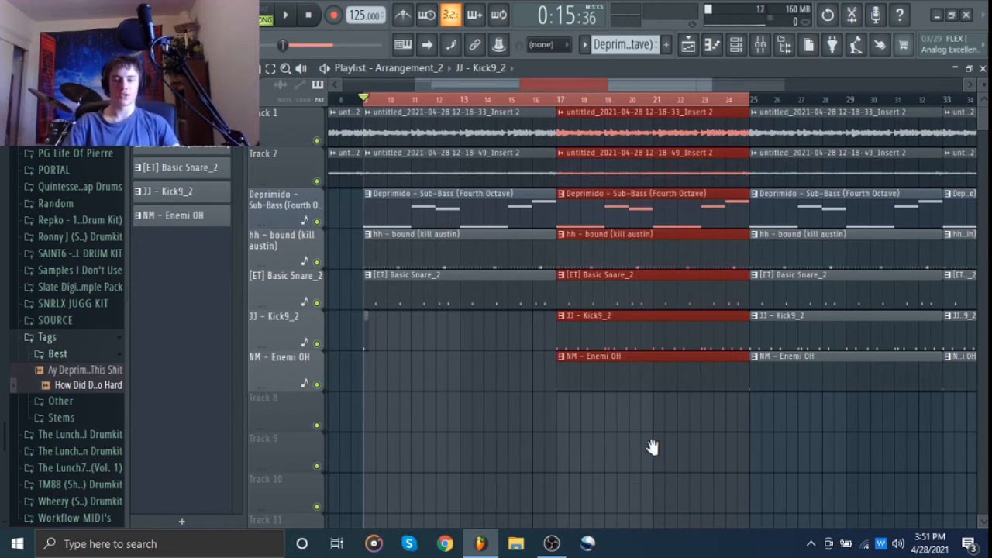
scroll(648, 447, "right", 4)
scroll(629, 466, "right", 2)
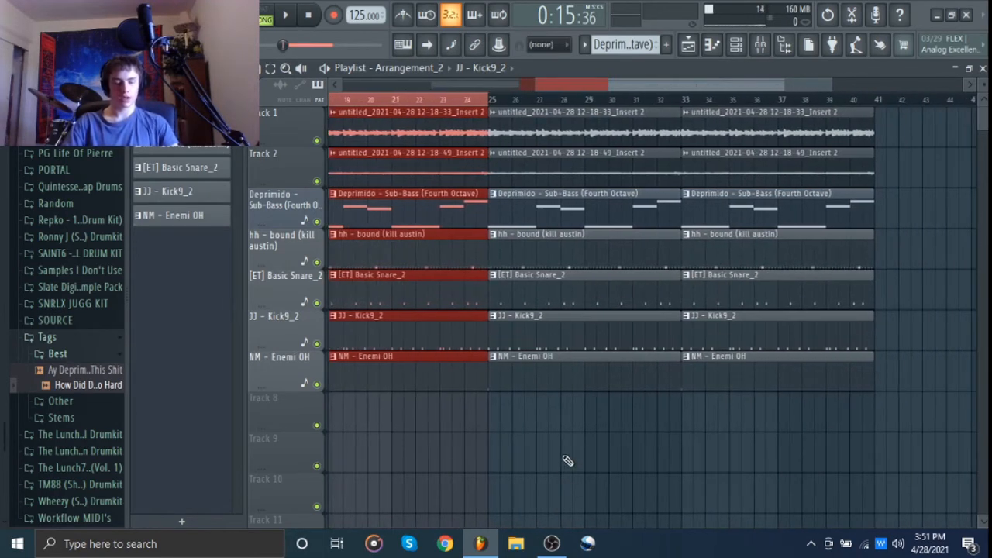
key("Delete")
left_click_drag(492, 99, 881, 109)
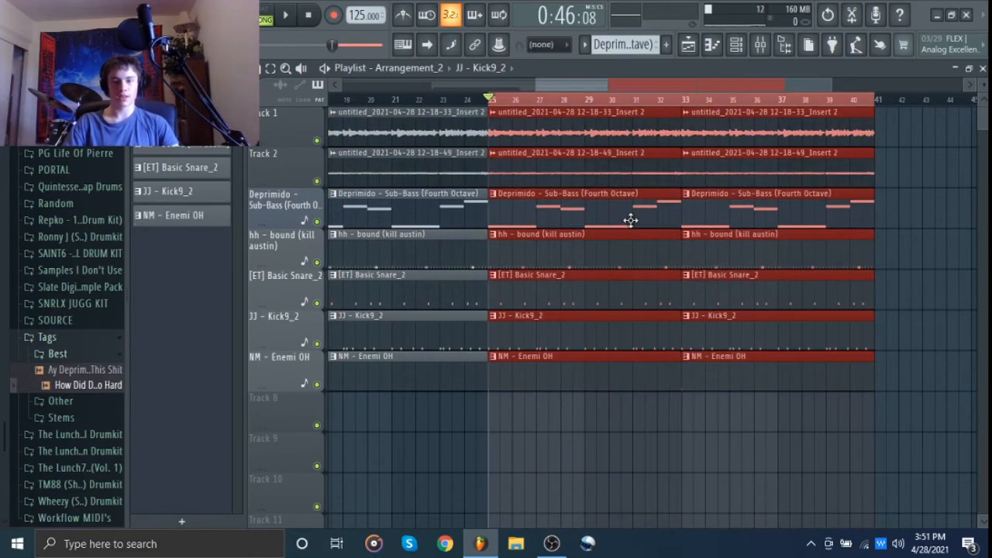
Delete the Track 2 audio, sub-bass, kick and open-hat clips from the section starting at bar 25, and clear the selection
scroll(631, 219, "up", 3)
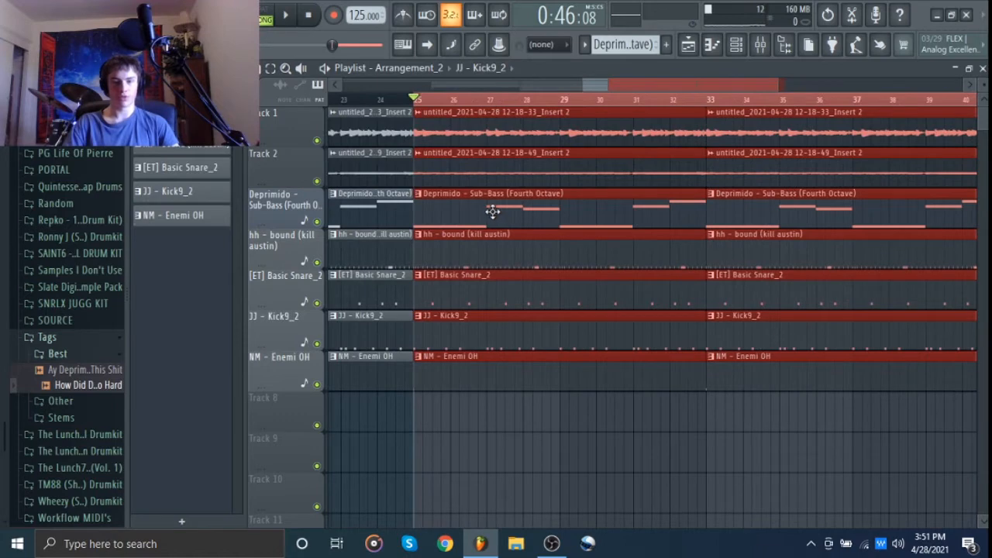
right_click(491, 165)
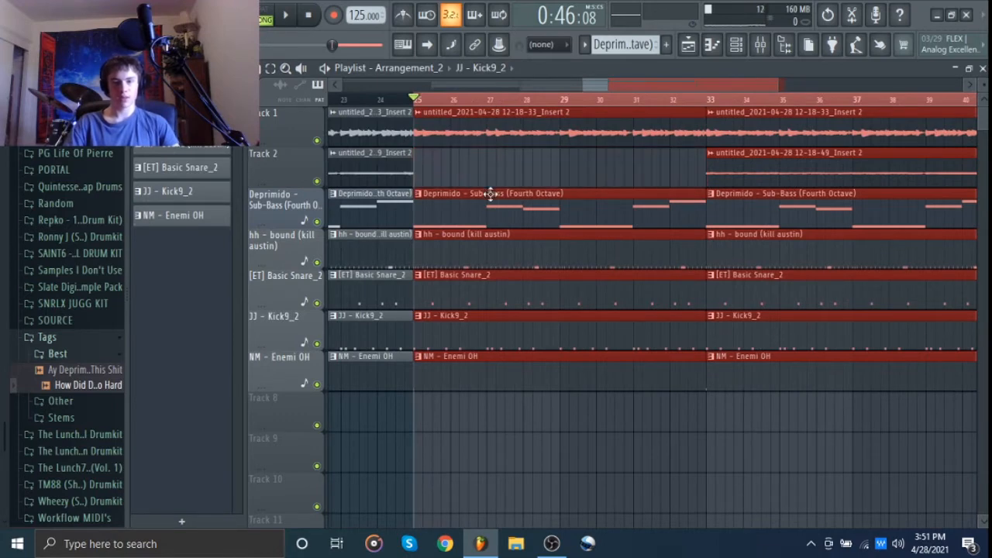
right_click(492, 215)
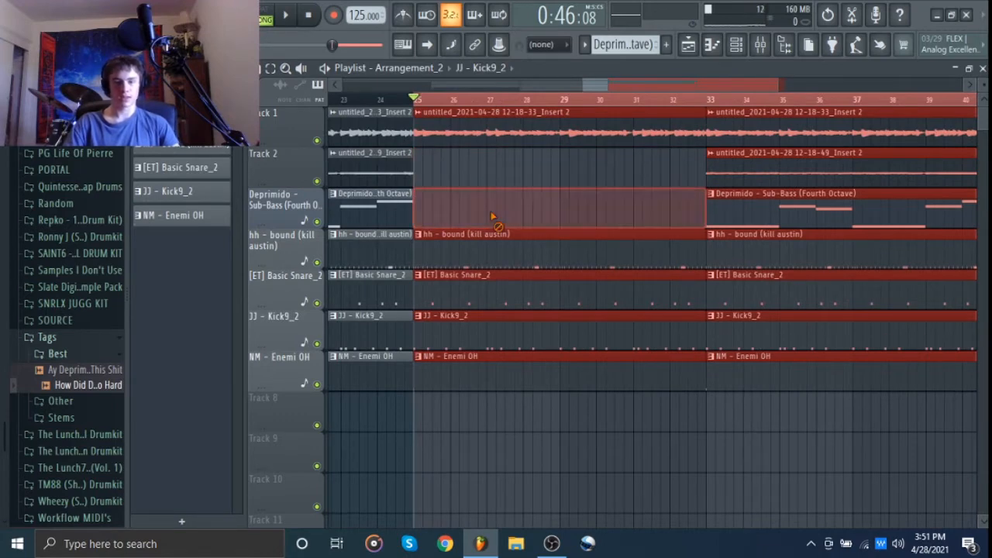
right_click(476, 333)
right_click(476, 370)
left_click(533, 373, "ctrl")
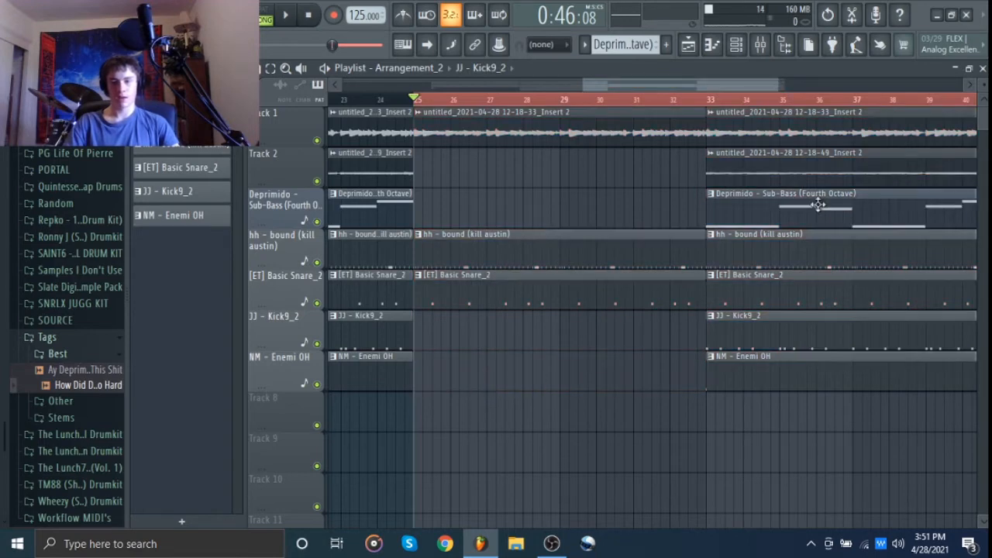
Delete the Track 2 audio, sub-bass and JJ - Kick9_2 clips from the section starting at bar 33, keeping the open-hat clip
right_click(795, 165)
right_click(791, 206)
right_click(767, 330)
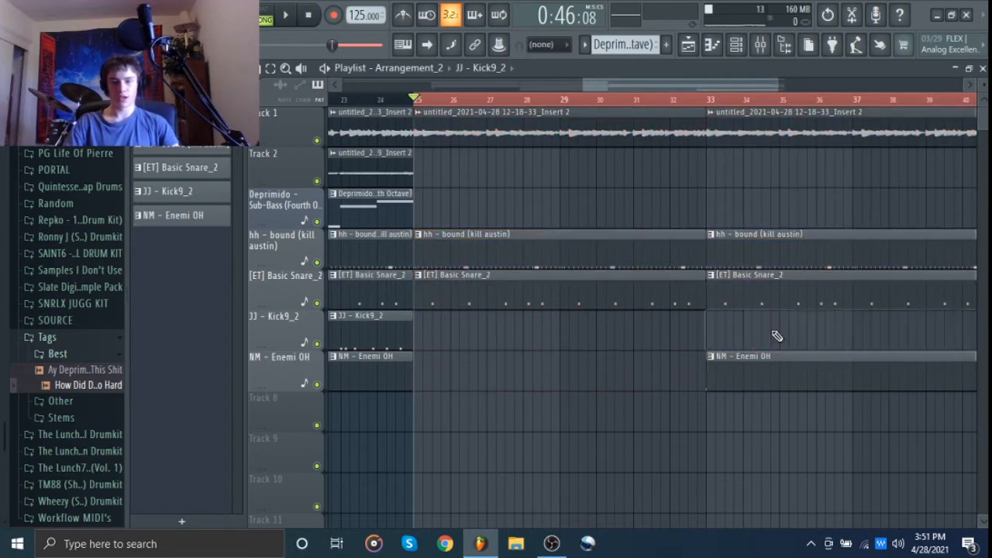
scroll(771, 341, "down", 2)
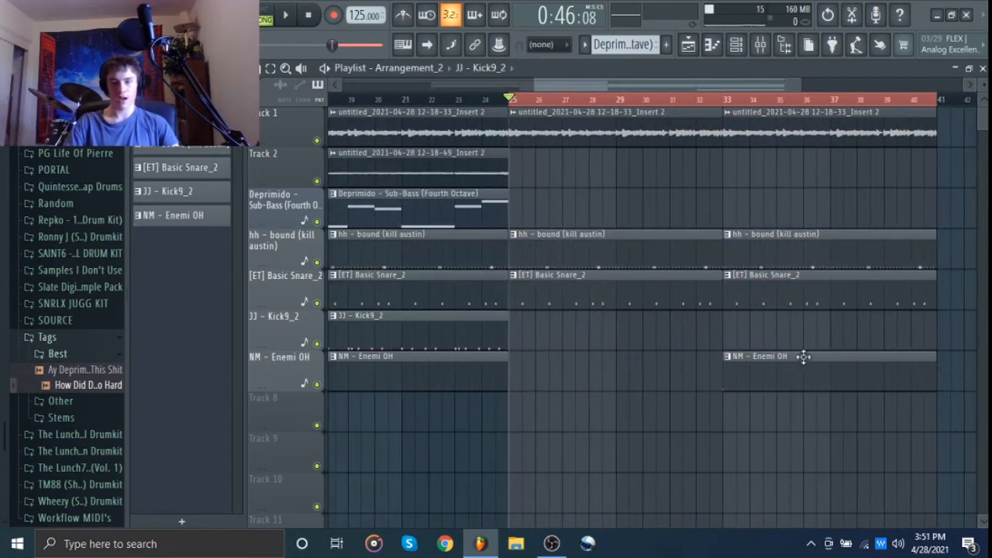
left_click_drag(813, 345, 789, 354)
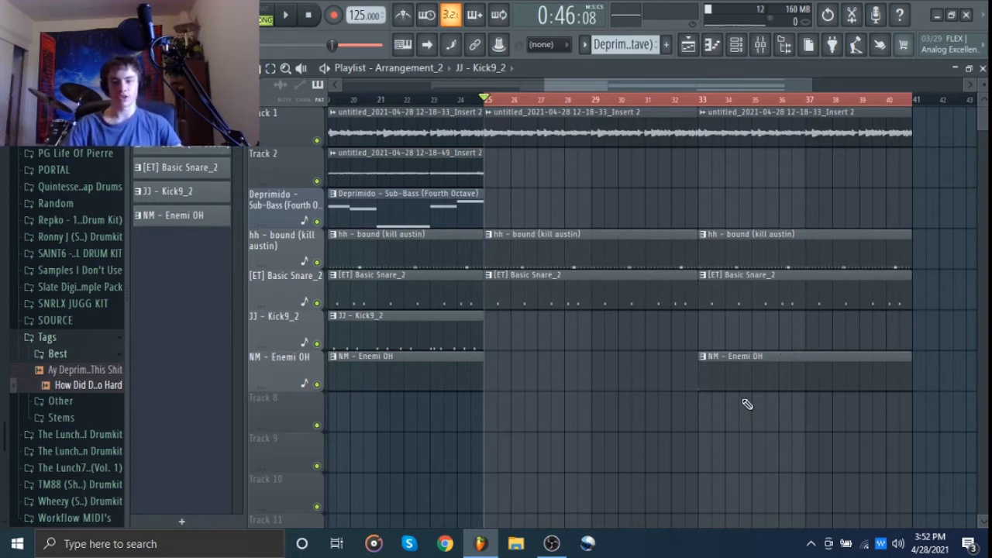
left_click_drag(735, 392, 708, 354)
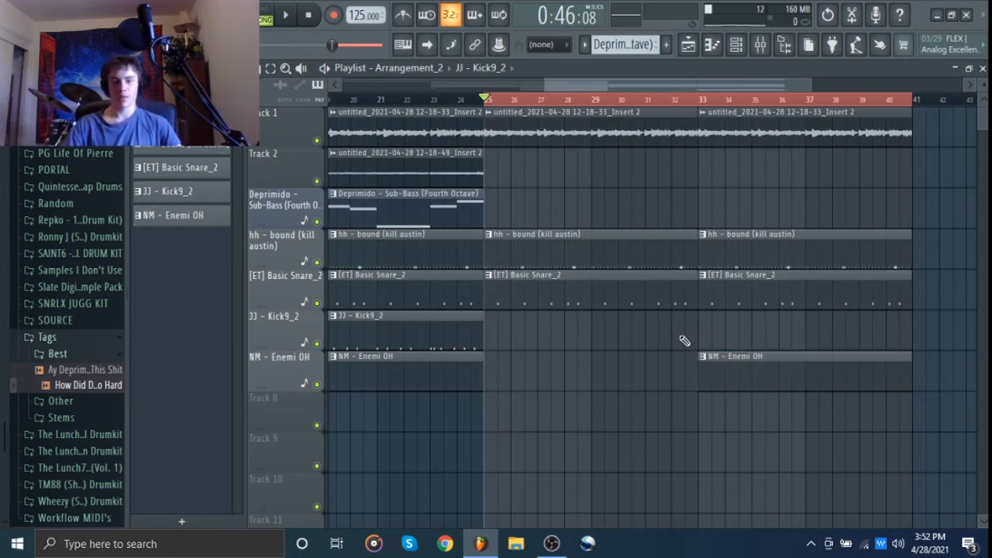
Place trial JJ - Kick9_2 clips in the section starting at bar 33 and remove them again
left_click_drag(427, 332, 859, 348)
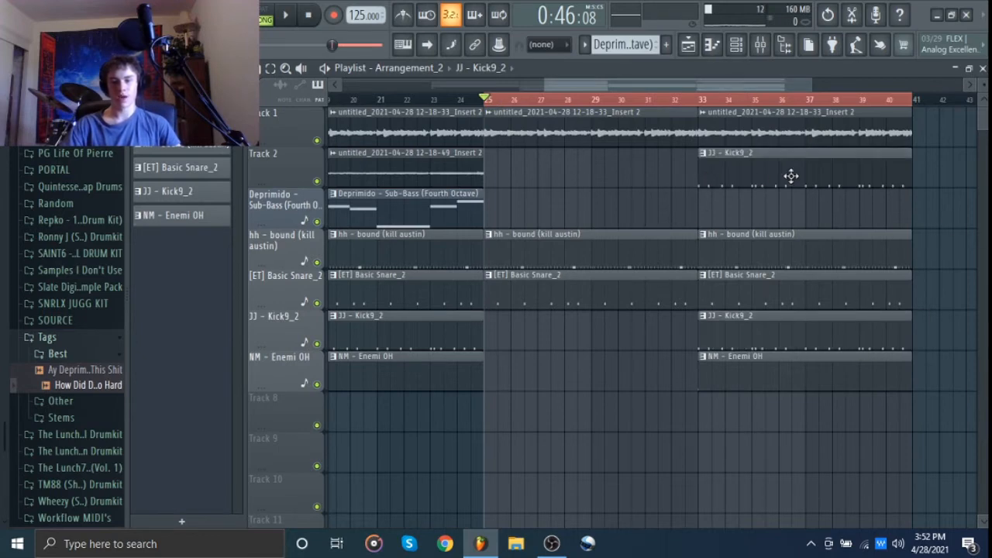
right_click(794, 338)
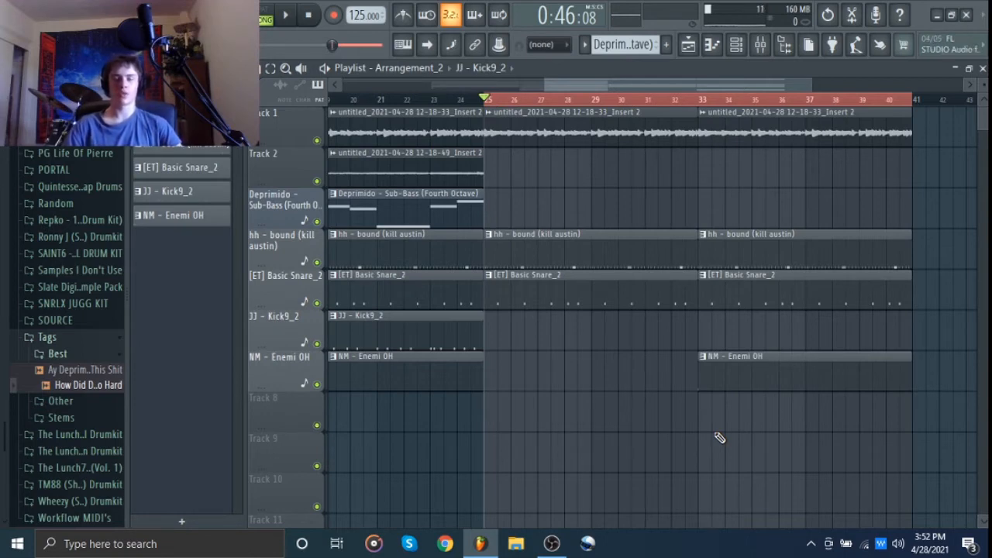
Duplicate all clips between bar 9 and bar 41 so the copy begins at bar 41
scroll(713, 436, "down", 3)
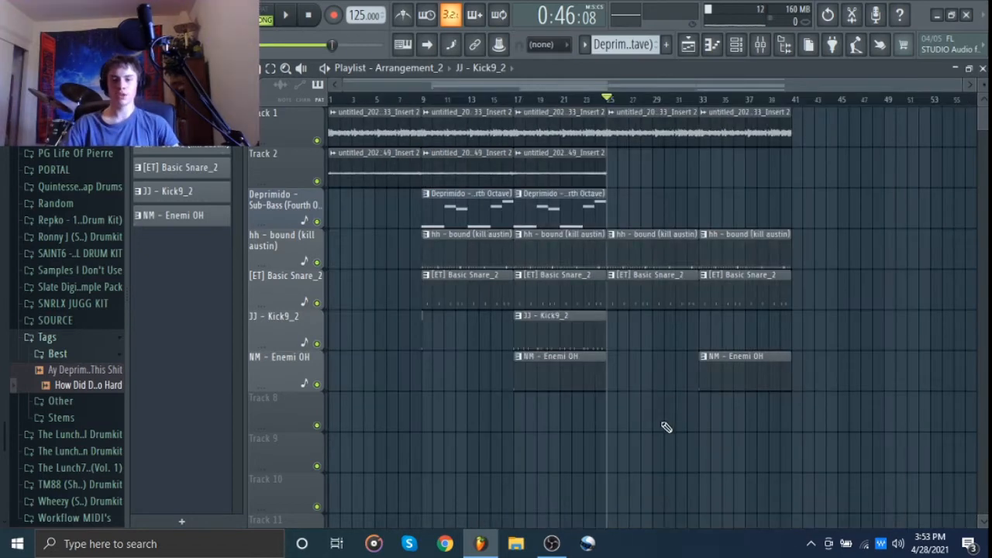
left_click_drag(649, 431, 826, 99)
left_click(837, 283, "ctrl")
left_click_drag(827, 389, 330, 127)
left_click_drag(303, 80, 428, 46)
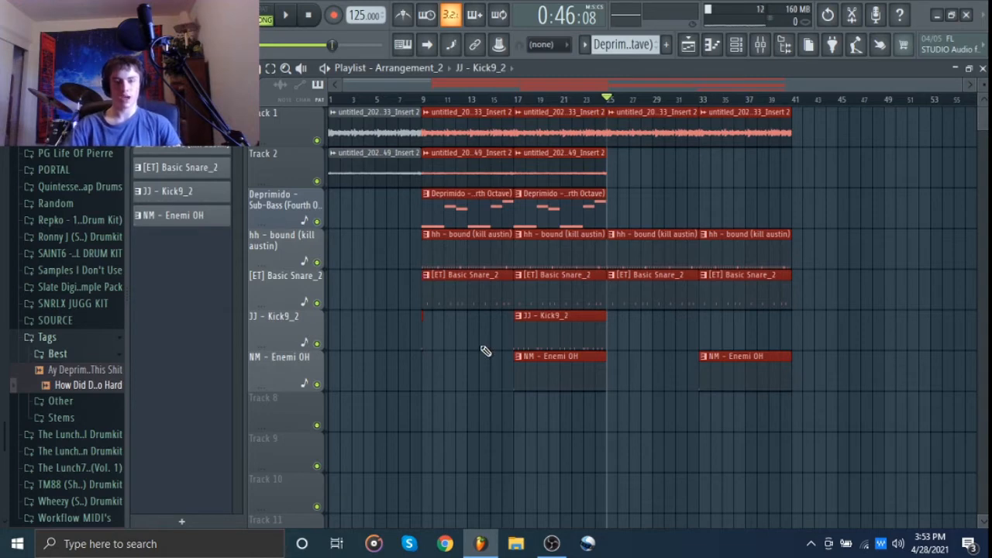
key("ctrl+b")
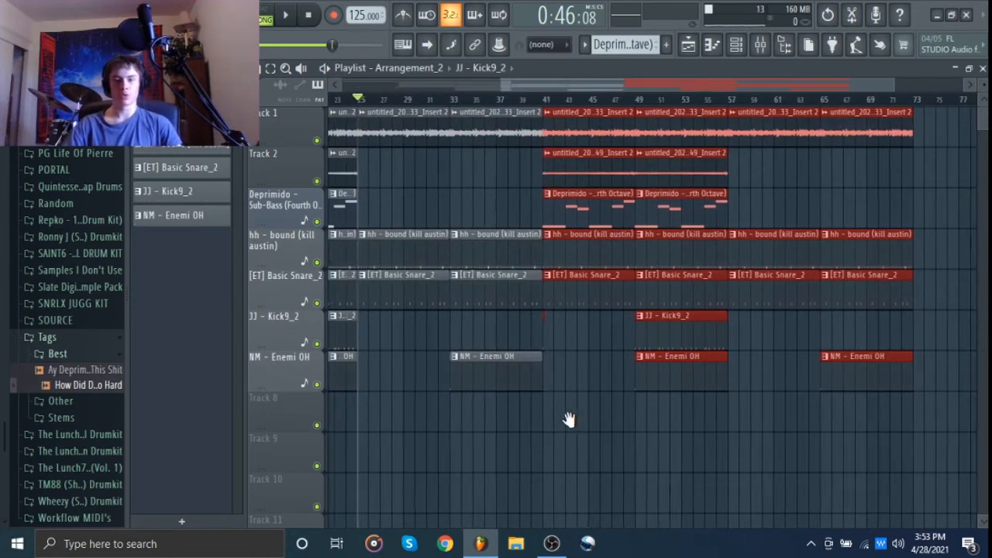
Examine the duplicated sections from bar 41 to bar 73, highlighting the full section up to bar 57 and clearing the selection
left_click_drag(555, 431, 674, 112)
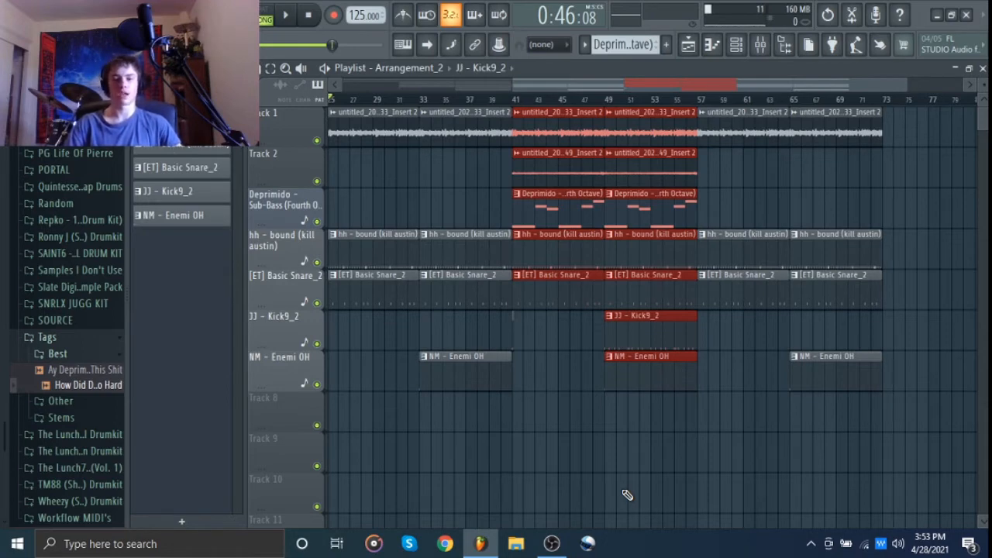
left_click(624, 493)
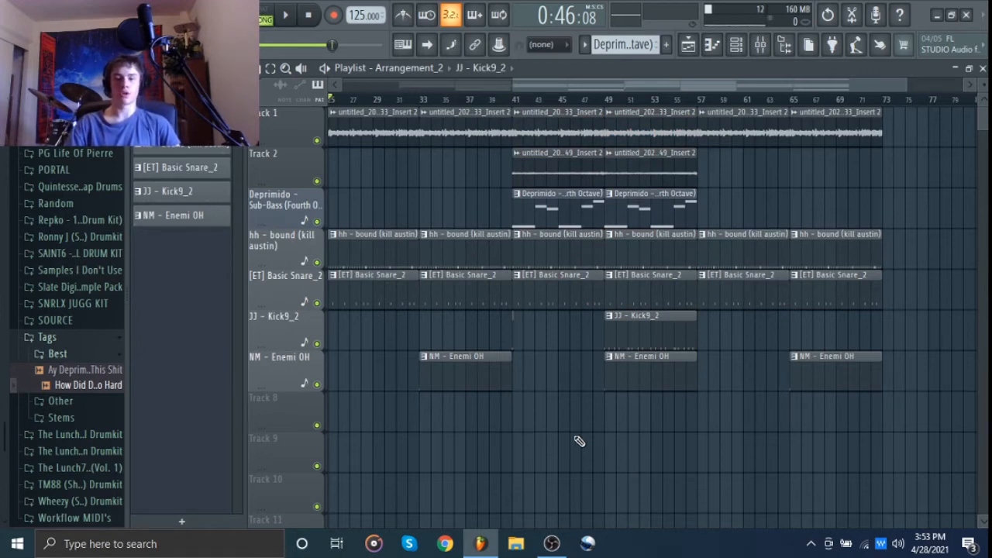
scroll(580, 441, "up", 3)
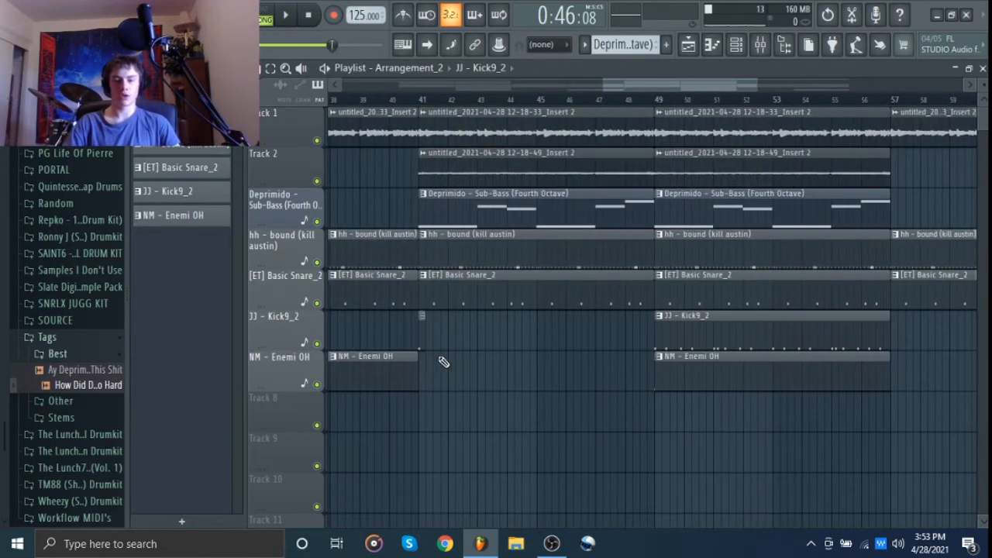
scroll(437, 440, "right", 10)
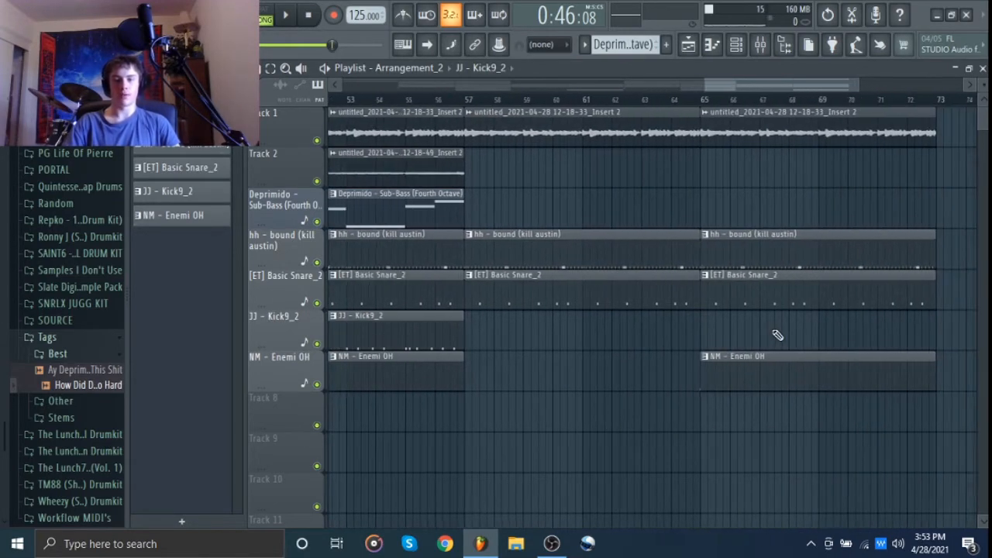
scroll(777, 335, "down", 3)
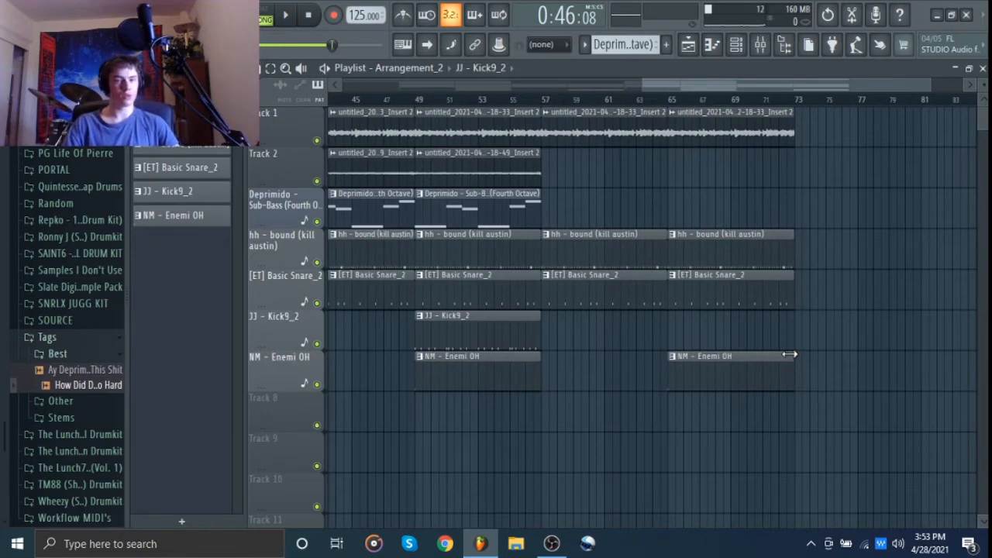
left_click_drag(871, 414, 652, 191)
left_click(649, 430, "ctrl")
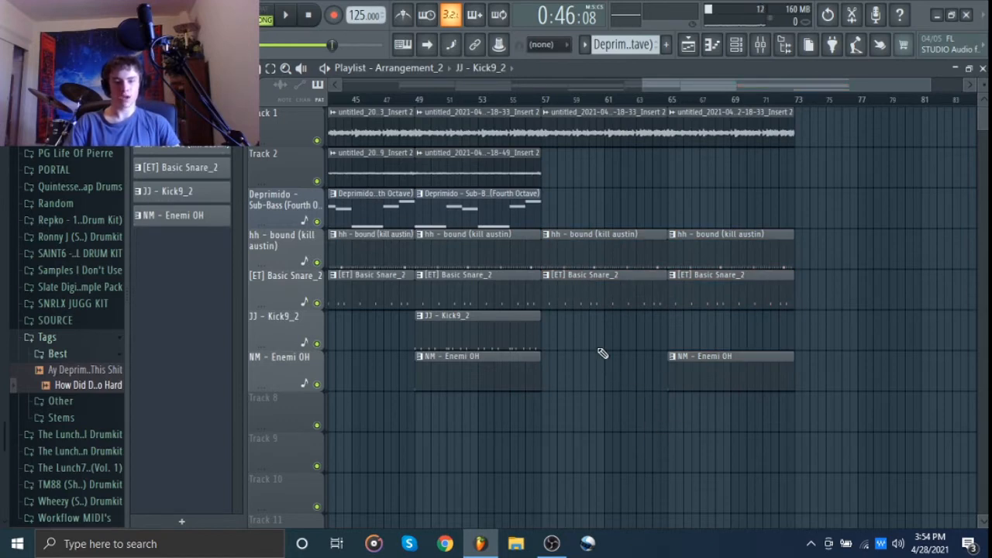
Copy the sub-bass clip to bars 57 and 65, and replace the open-hat clip at bar 65 with a JJ - Kick9_2 clip
left_click_drag(471, 207, 733, 214)
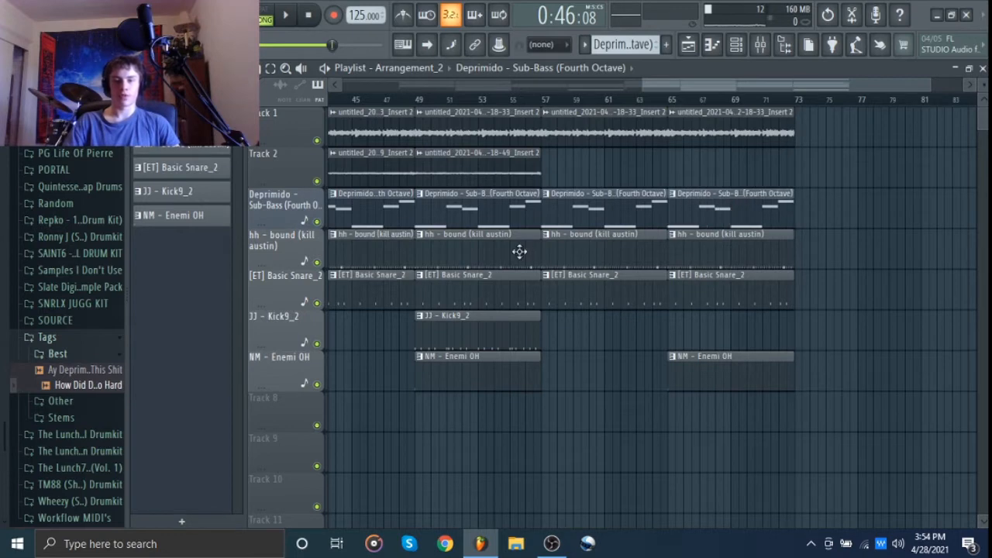
right_click(711, 375)
left_click_drag(487, 336, 727, 327)
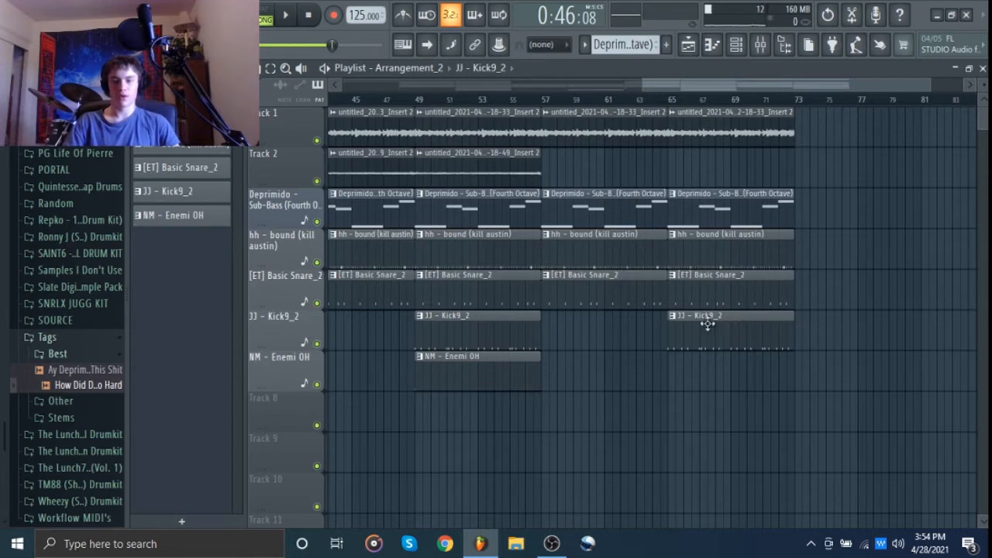
left_click_drag(820, 339, 796, 351)
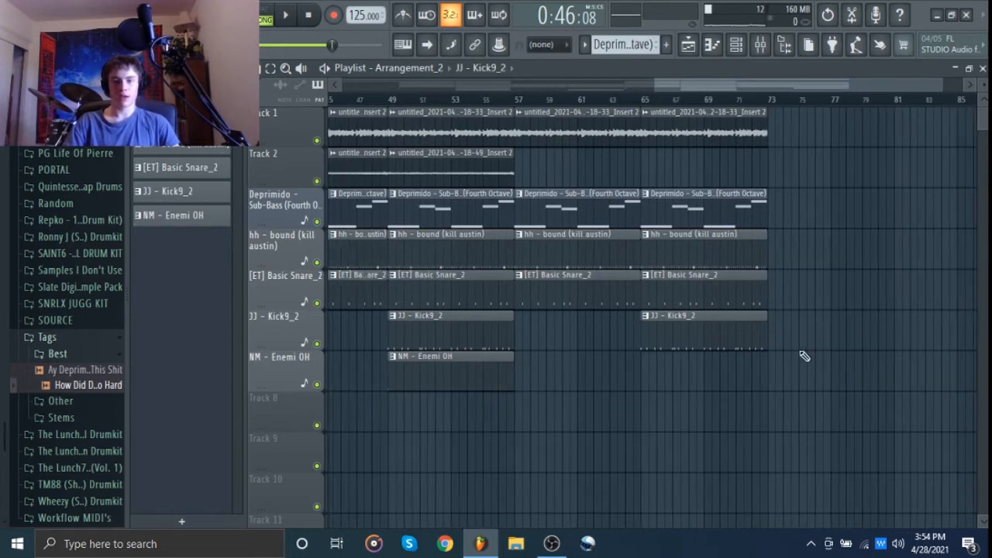
Copy the intro's Track 1 and Track 2 audio clips from bar 1 to bar 73
scroll(759, 213, "down", 4)
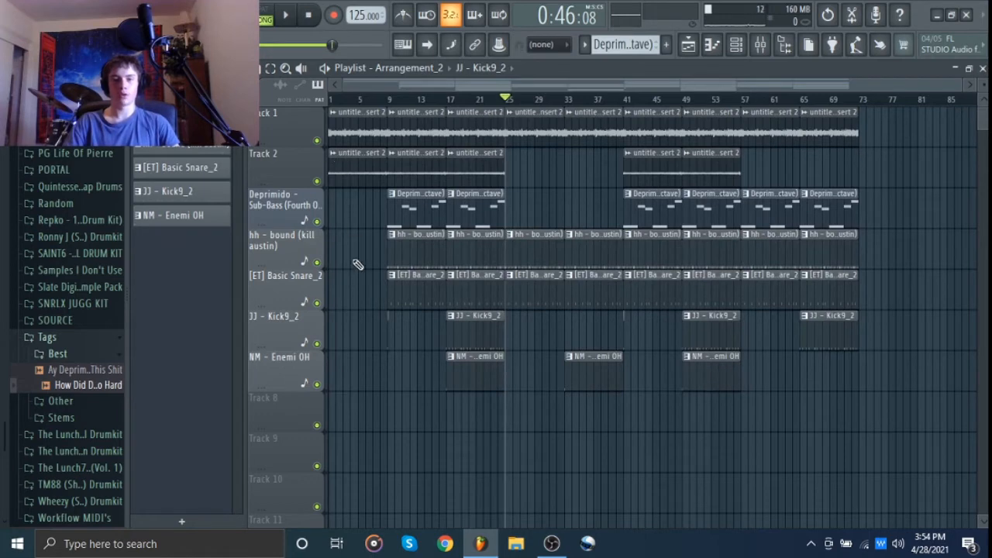
left_click_drag(357, 262, 348, 25)
left_click_drag(357, 175, 874, 172)
left_click_drag(875, 233, 748, 294)
left_click(777, 232, "ctrl")
scroll(793, 198, "up", 5)
scroll(724, 294, "down", 5)
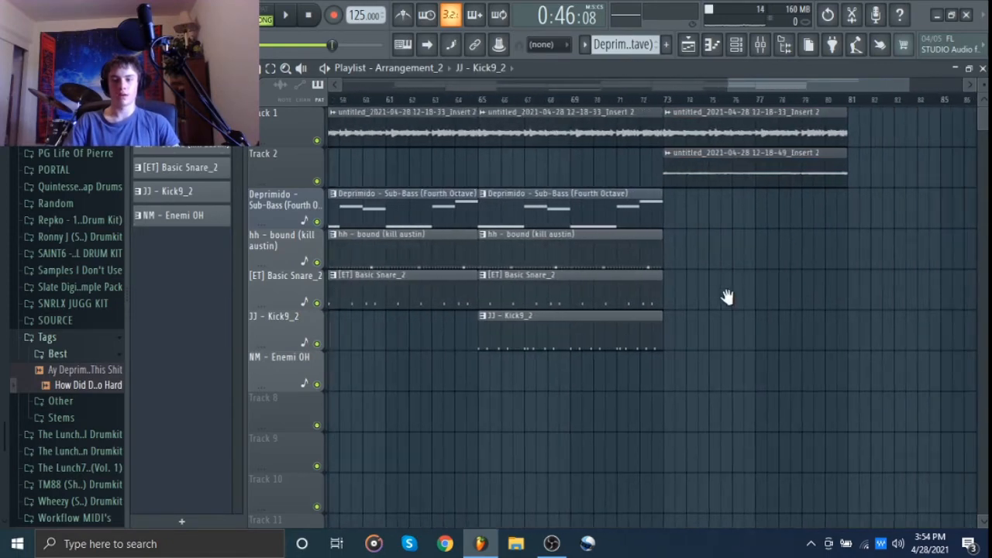
Copy all melody, sub-bass and drum clips of the two sections from bar 9 to bar 25, placing them at bar 81
mouse_move(683, 357)
left_mouse_down()
mouse_move(686, 366)
mouse_move(603, 113)
mouse_move(604, 126)
mouse_move(888, 115)
mouse_move(846, 172)
mouse_move(791, 303)
left_mouse_up()
left_click(791, 304, "ctrl")
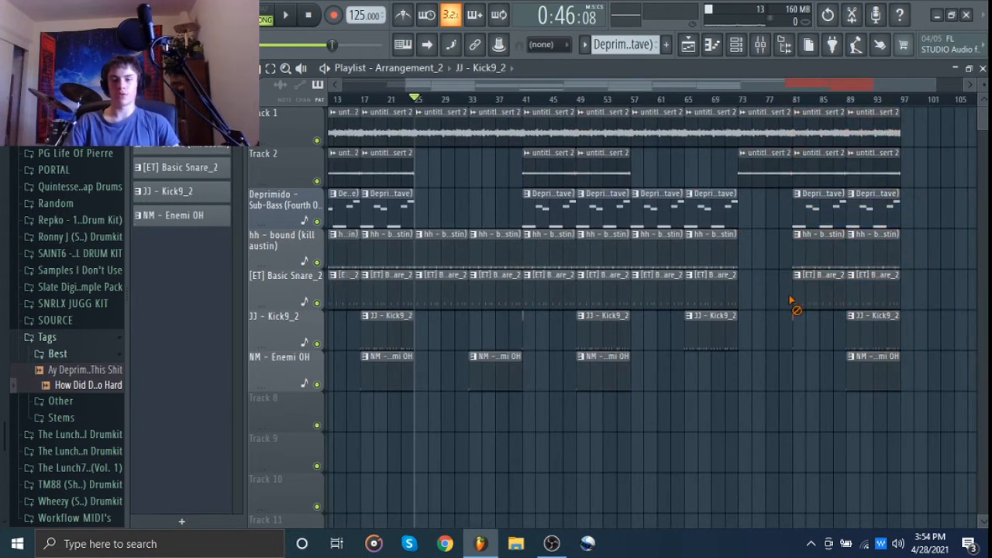
scroll(775, 313, "up", 5)
scroll(767, 302, "up", 4)
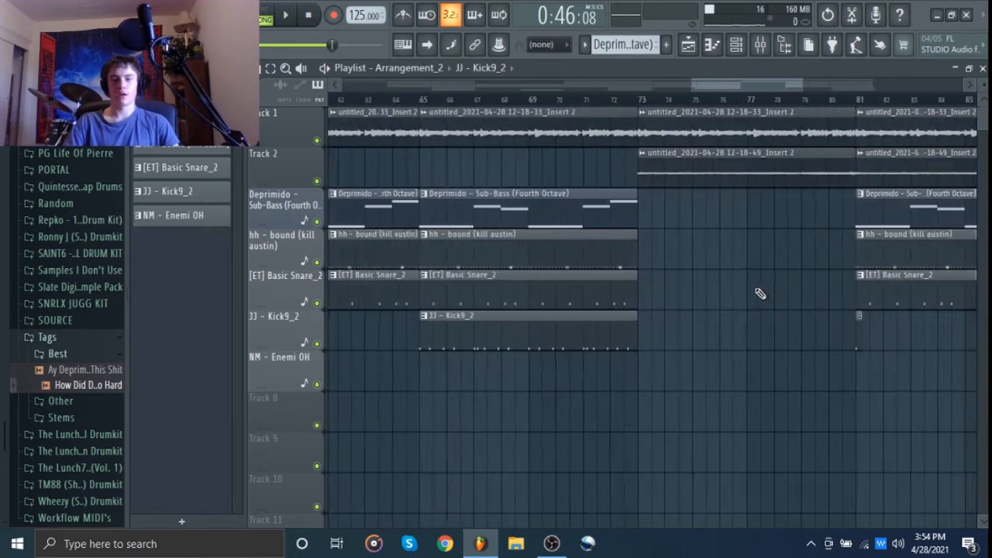
Examine the melody-only section from bar 73 to bar 81 and its transition into the section starting at bar 81
left_click_drag(749, 268, 756, 121)
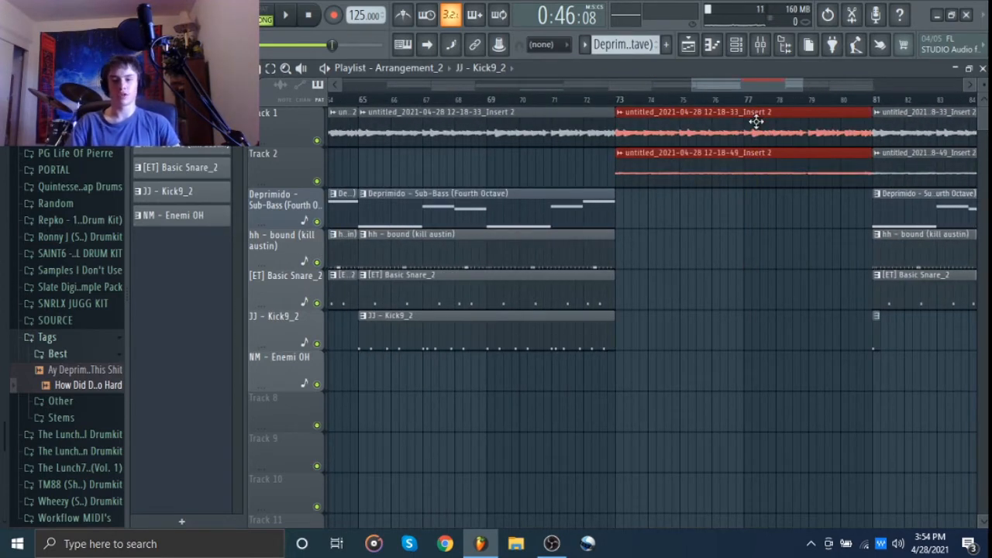
left_click(754, 273, "ctrl")
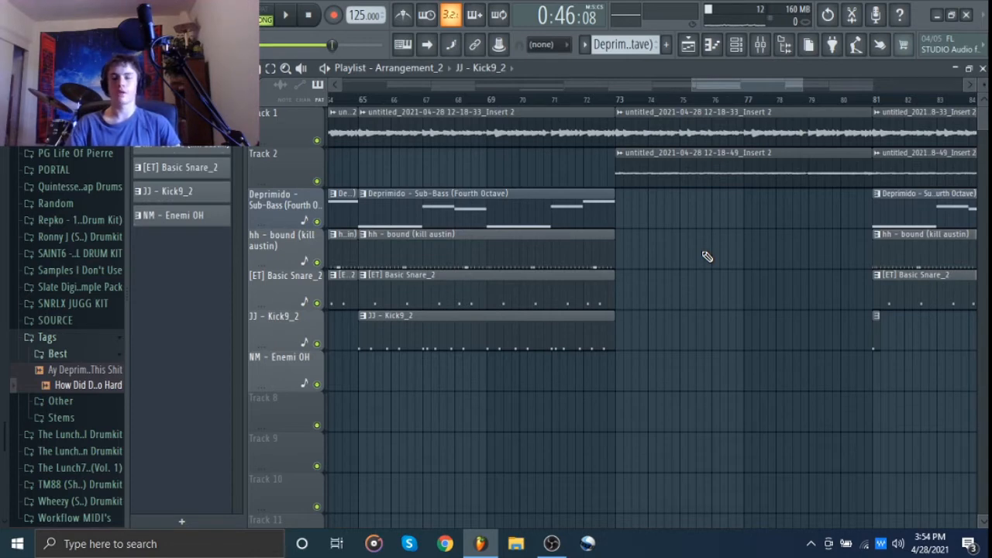
scroll(698, 267, "right", 3)
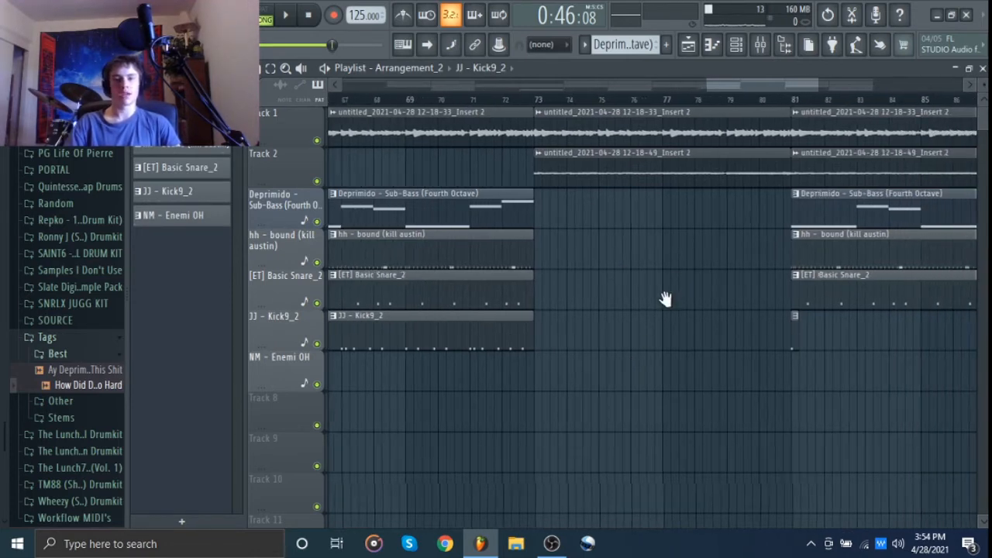
scroll(741, 350, "right", 4)
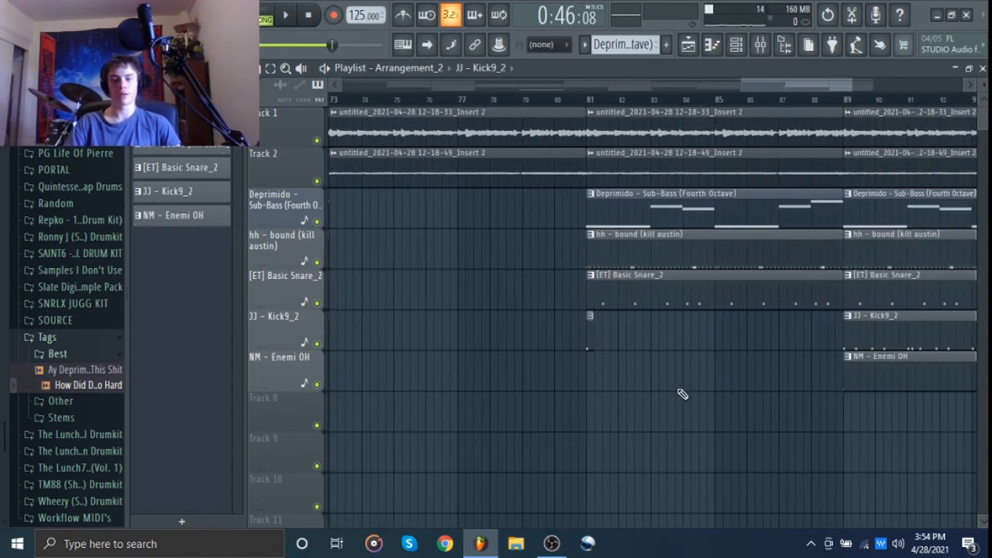
scroll(667, 392, "right", 3)
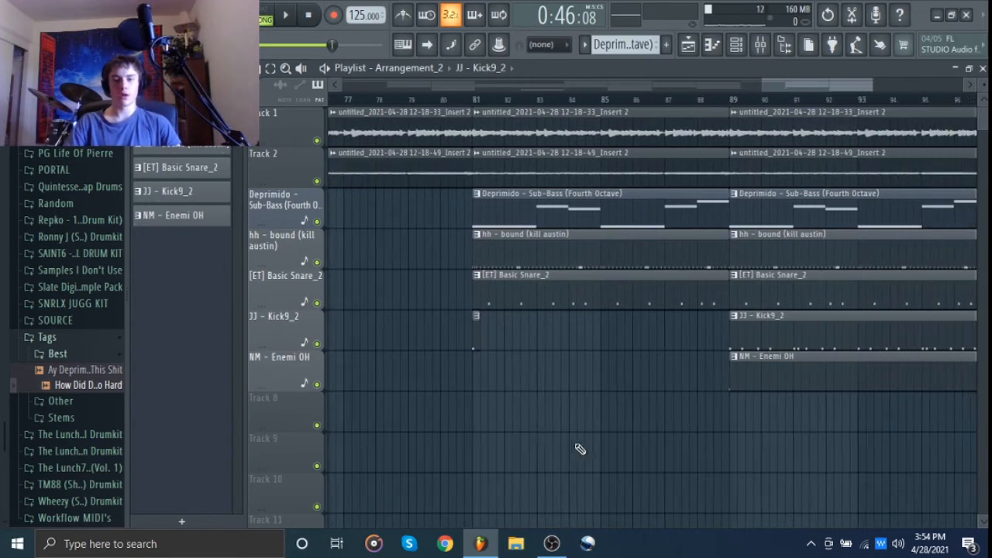
scroll(414, 325, "left", 7)
left_click_drag(628, 283, 631, 67)
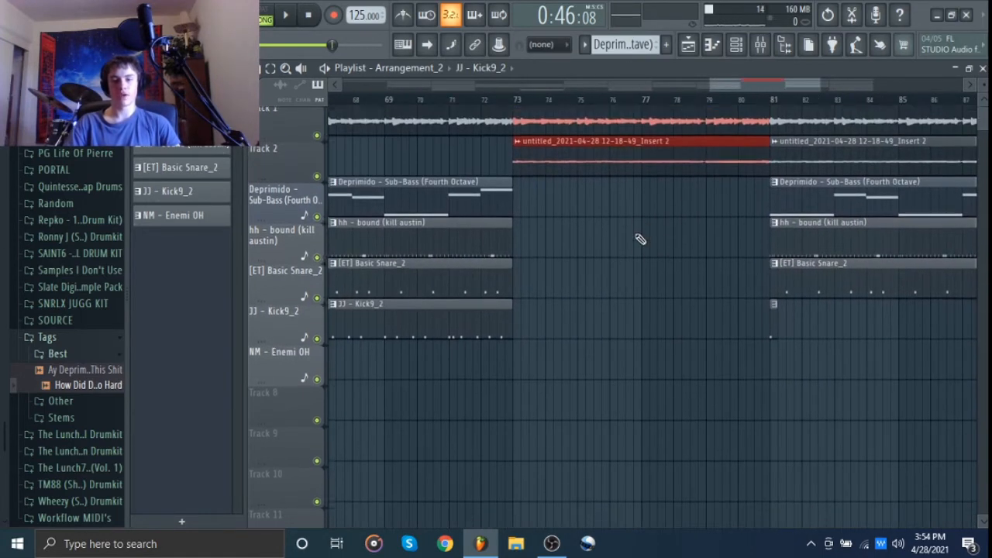
scroll(640, 237, "down", 1)
scroll(633, 245, "up", 1)
left_click(677, 282)
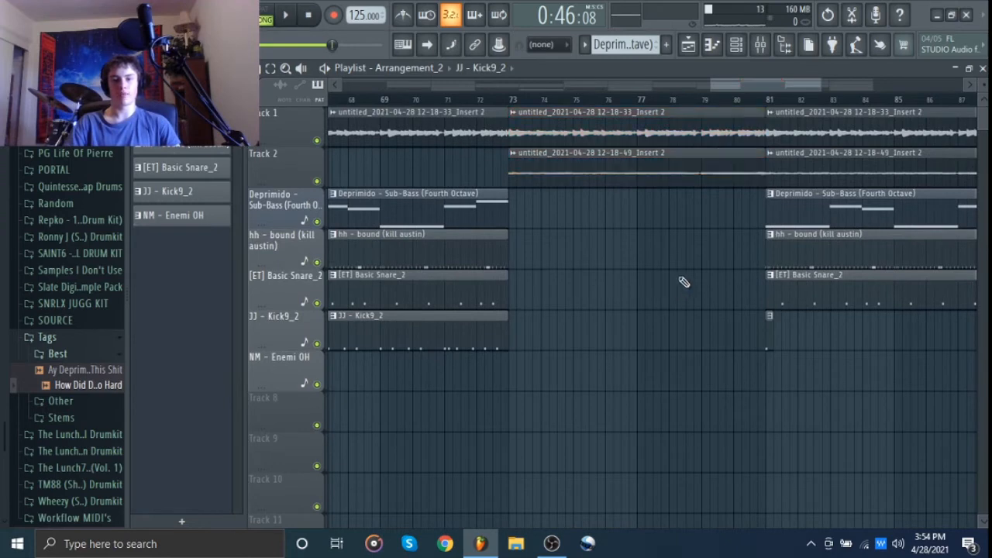
scroll(657, 299, "right", 1)
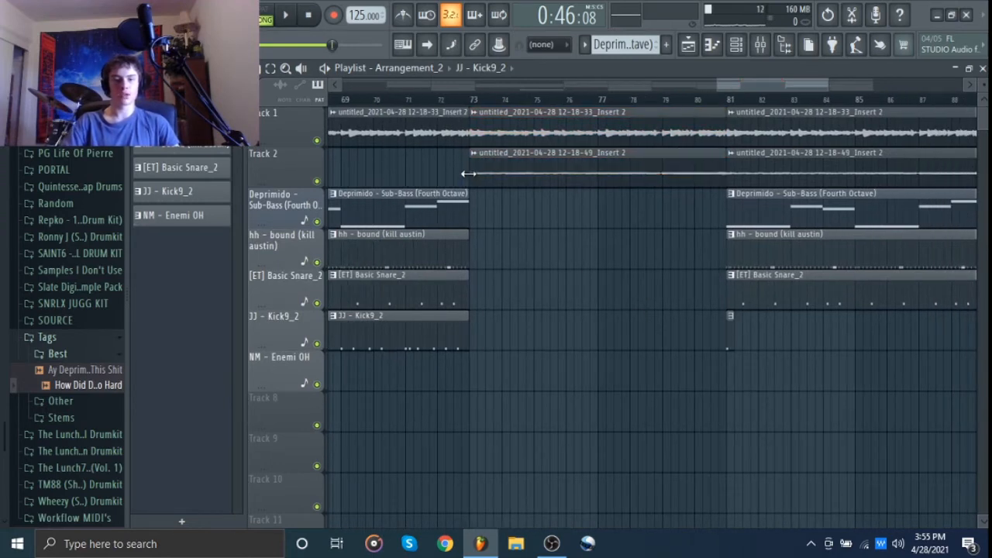
mouse_move(476, 169)
left_mouse_down()
mouse_move(465, 173)
mouse_move(601, 179)
mouse_move(470, 179)
left_mouse_up()
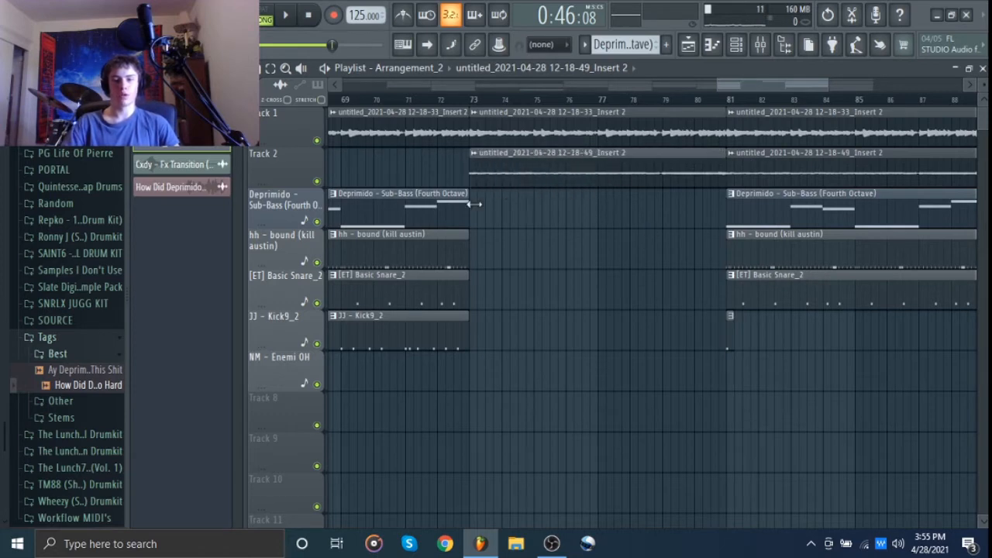
Review the whole arrangement and check its length by placing the playhead at bar 97, and return the playhead to the start
left_click_drag(643, 233, 522, 316)
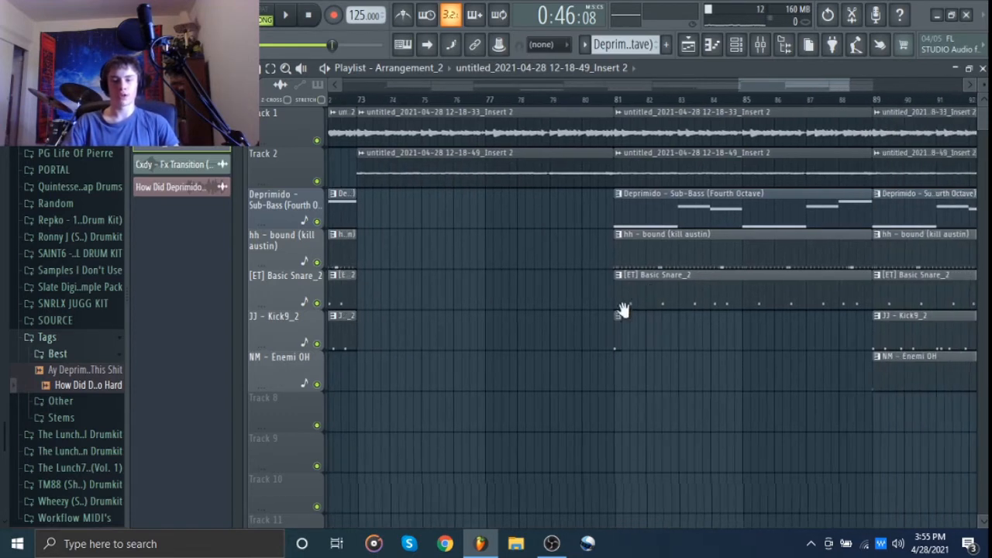
left_click_drag(697, 310, 821, 106)
scroll(554, 349, "down", 1)
scroll(553, 349, "down", 1)
left_click(505, 439)
scroll(507, 376, "down", 2)
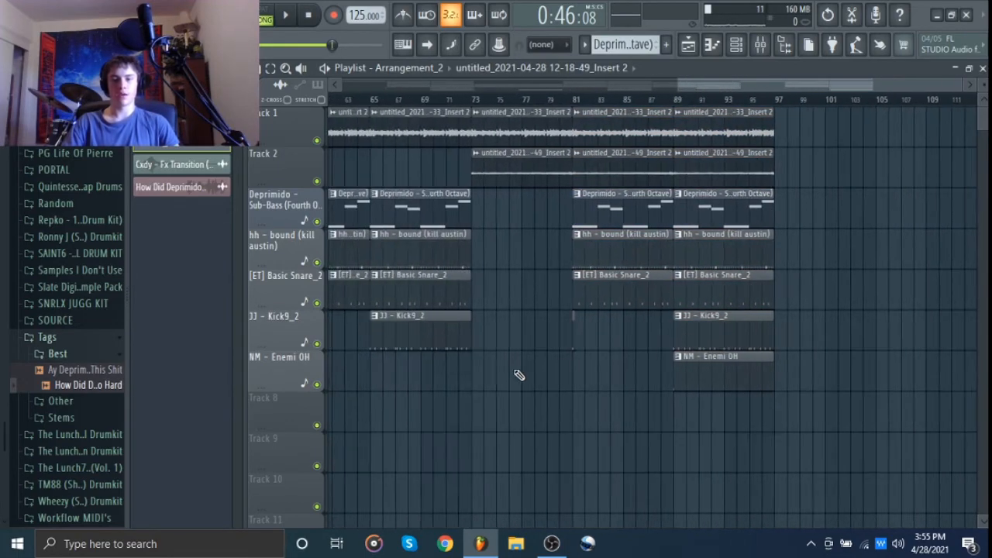
scroll(607, 363, "down", 3)
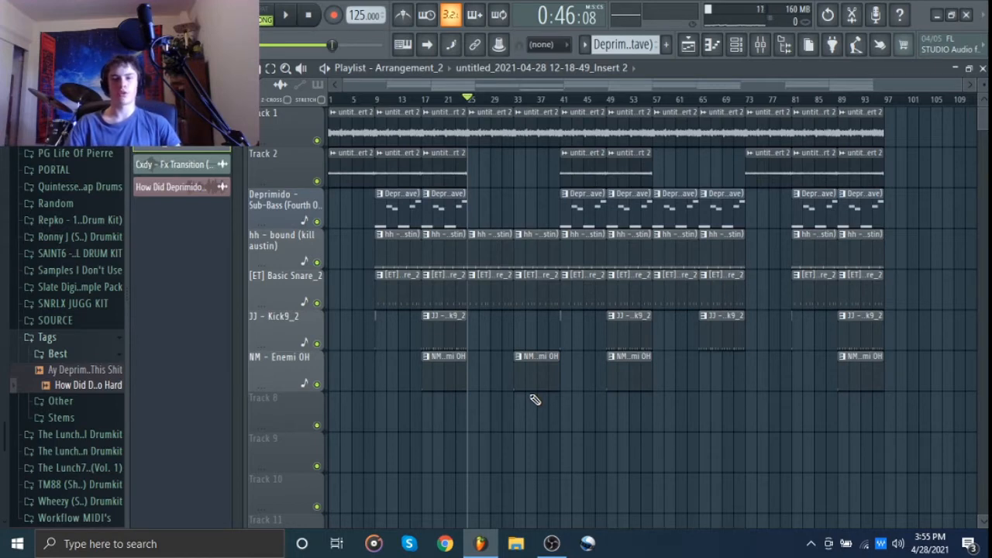
left_click(882, 100)
left_click_drag(884, 101, 279, 109)
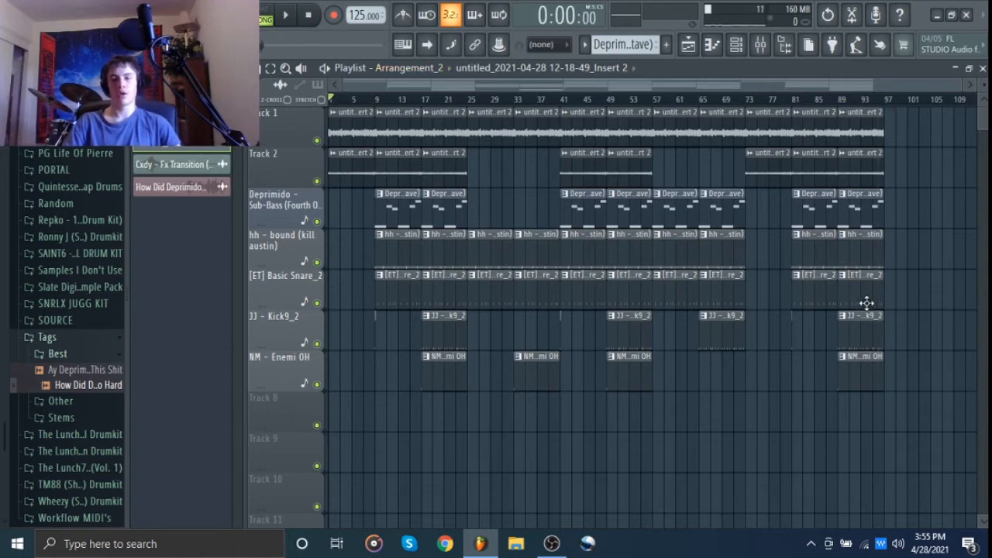
Copy all melody, sub-bass and drum clips of the section at bar 89 to bar 97 and extend the copies to about bar 107
scroll(866, 303, "right", 6)
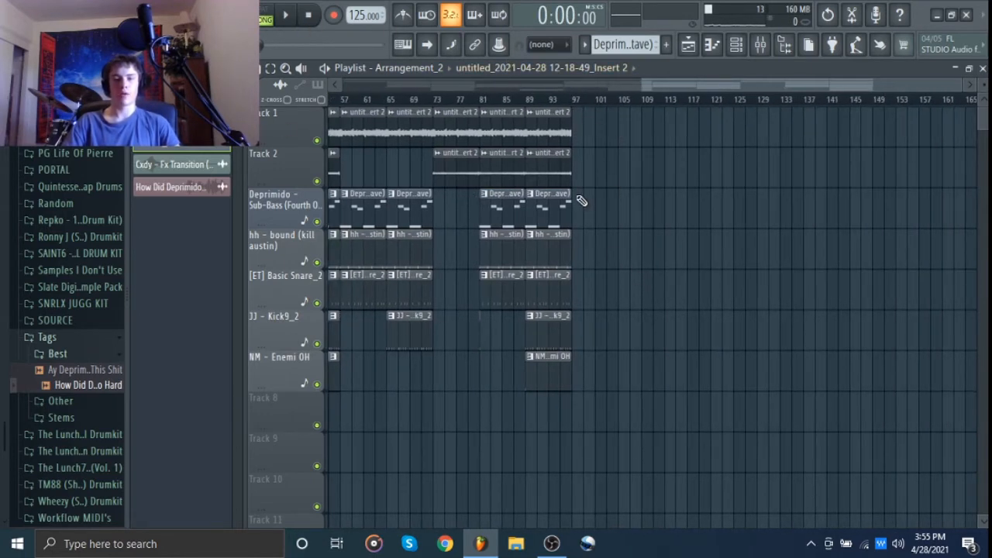
scroll(581, 200, "up", 5)
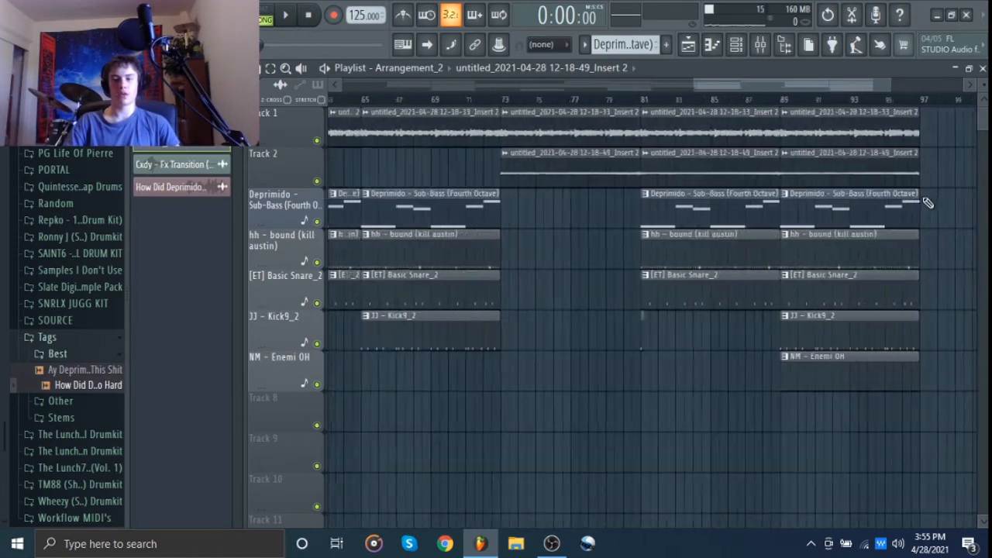
scroll(928, 203, "up", 5)
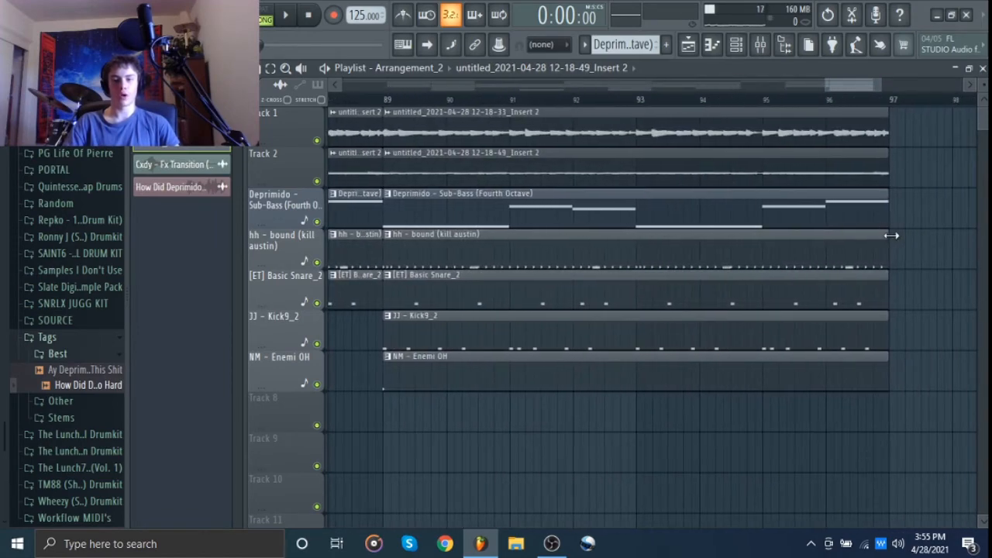
scroll(891, 235, "down", 4)
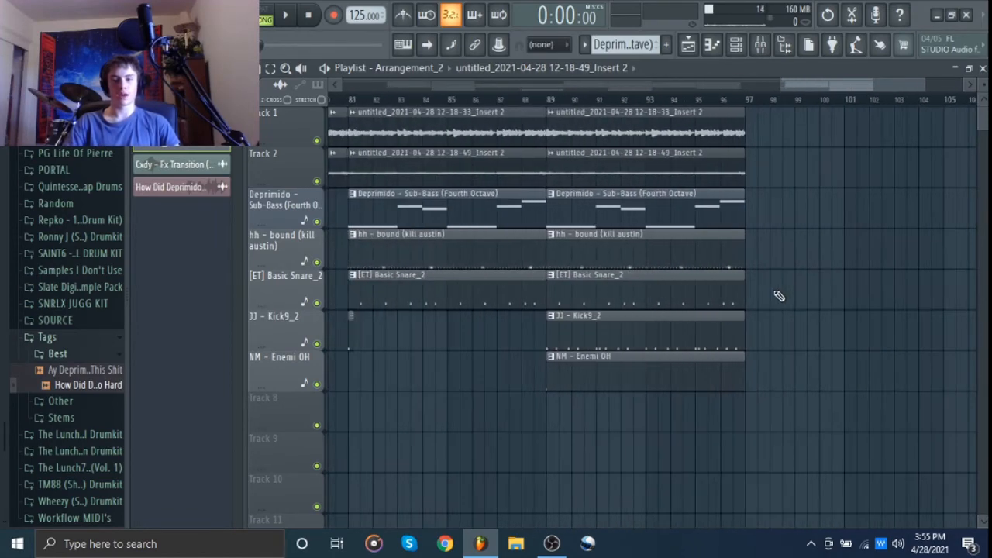
left_click_drag(766, 291, 675, 326)
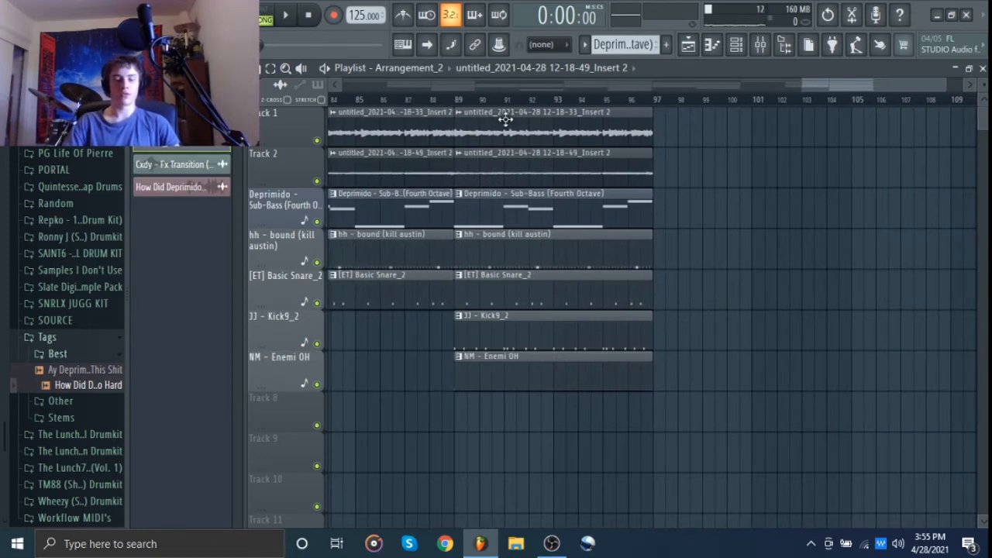
left_click_drag(490, 136, 623, 403)
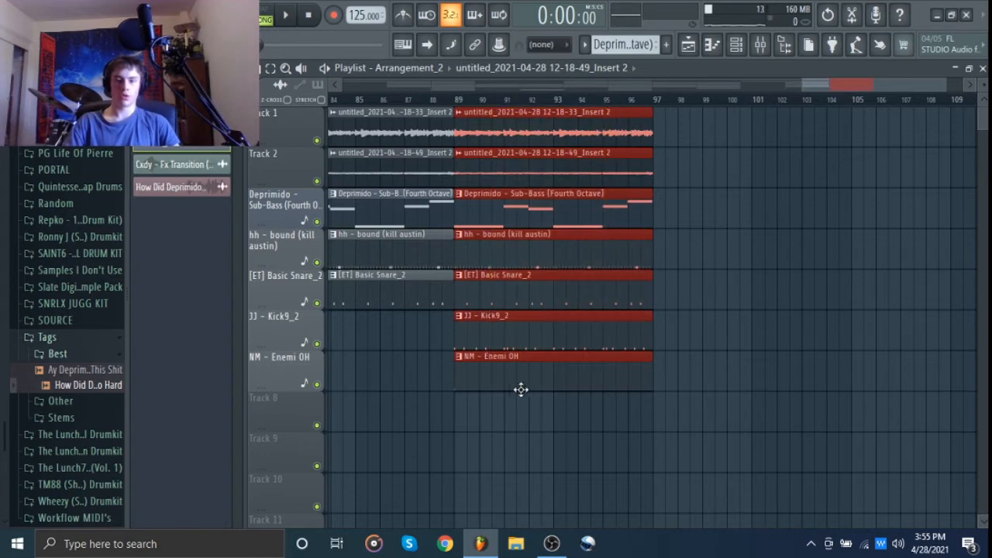
mouse_move(499, 384)
left_mouse_down()
mouse_move(724, 381)
mouse_move(695, 397)
left_mouse_up()
scroll(737, 490, "right", 2)
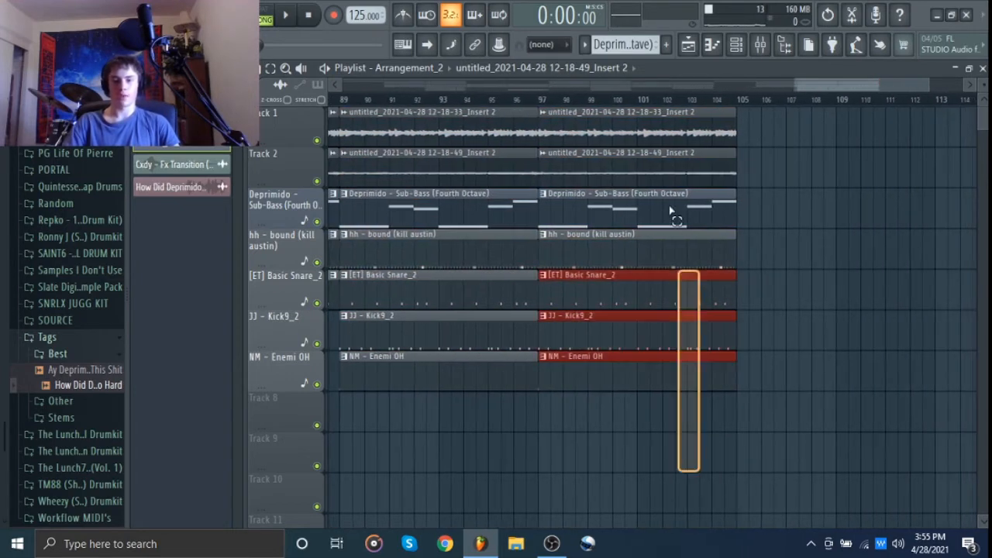
left_click_drag(733, 119, 804, 140)
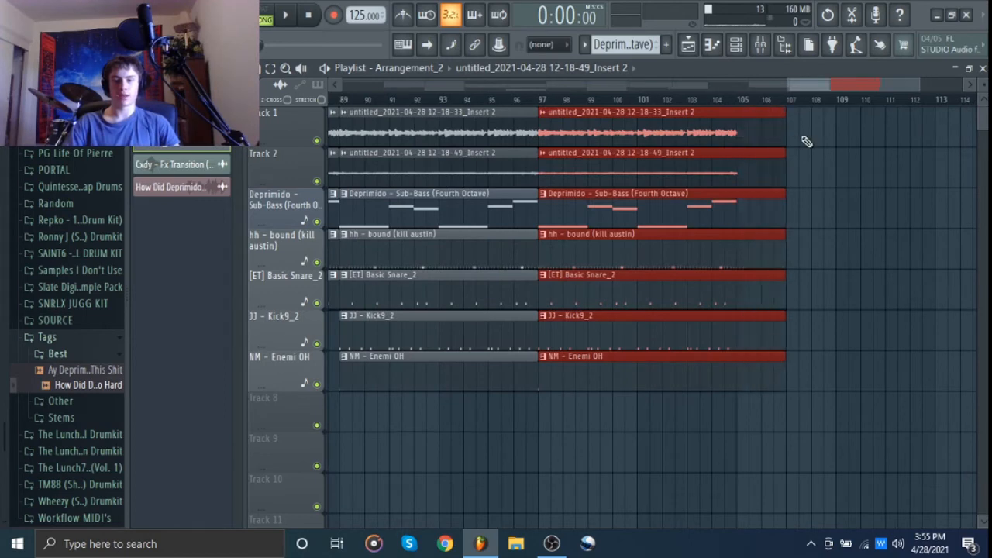
left_click(829, 141)
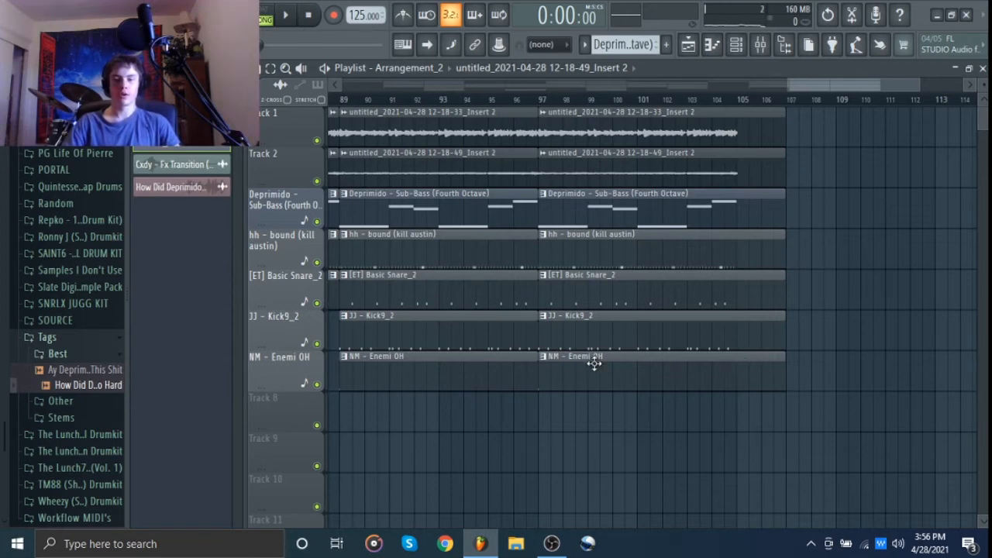
Create an automation clip for the Master track's volume in the mixer, and close the mixer
left_click(760, 43)
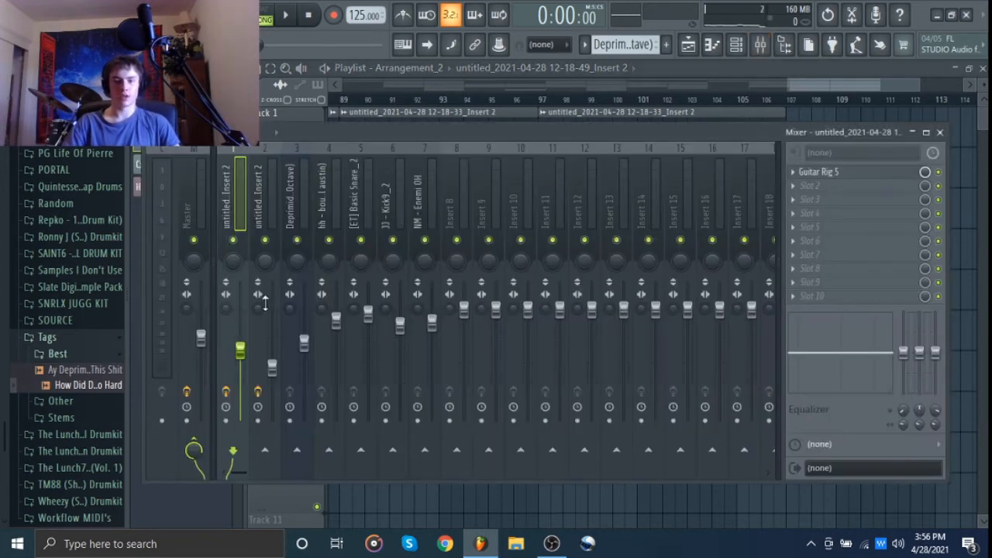
right_click(200, 338)
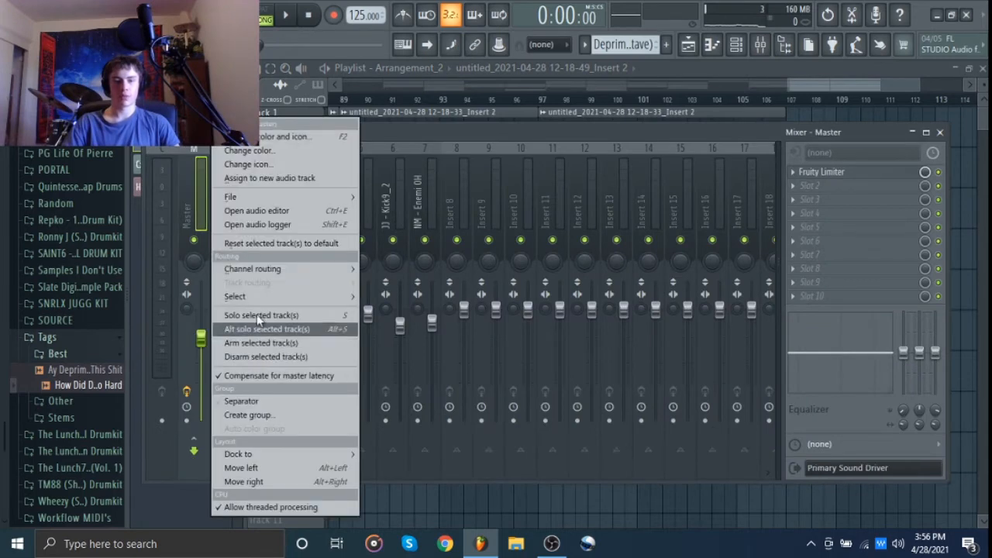
left_click(194, 310)
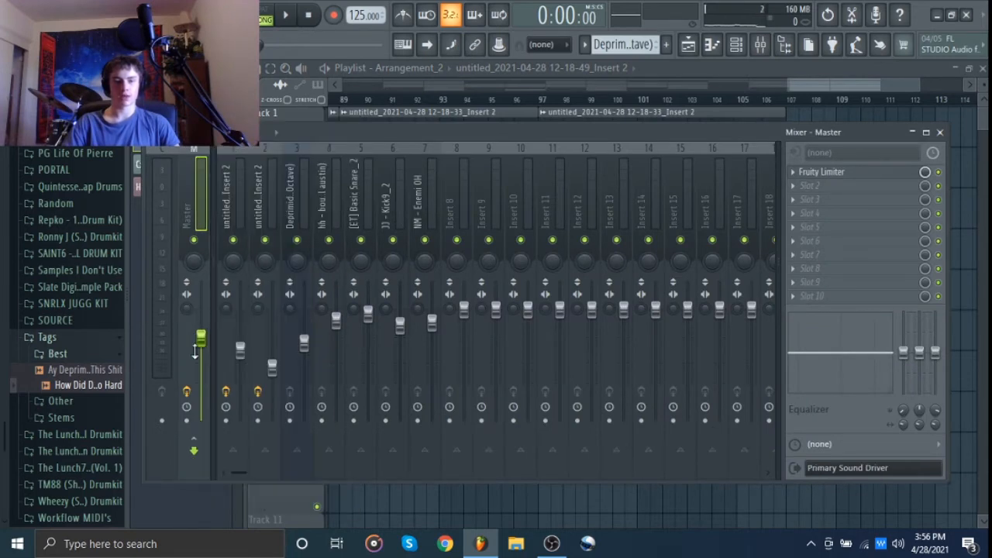
right_click(195, 351)
left_click(256, 402)
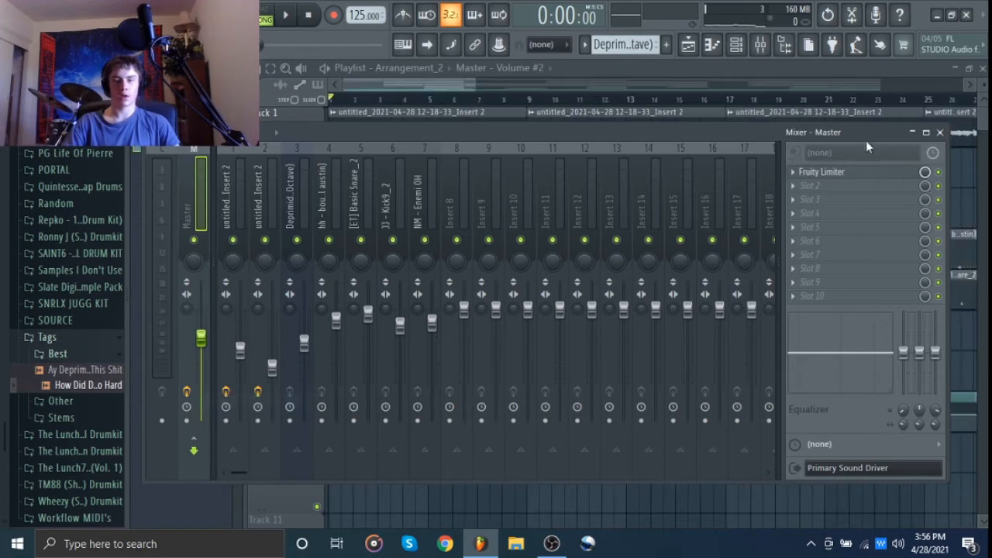
left_click(939, 132)
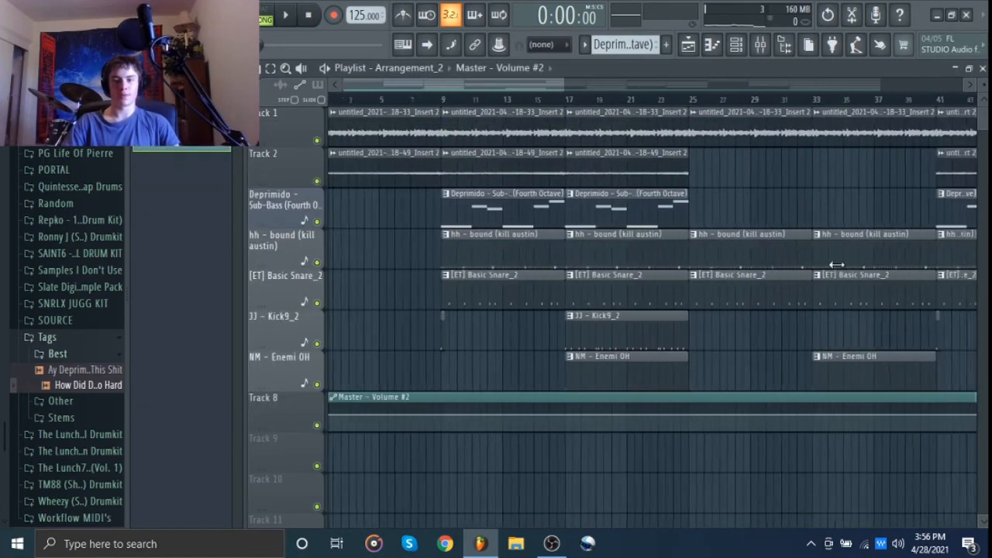
Add a point at bar 97 on the Master volume automation and give it the end point's value of 60%
scroll(837, 264, "down", 6)
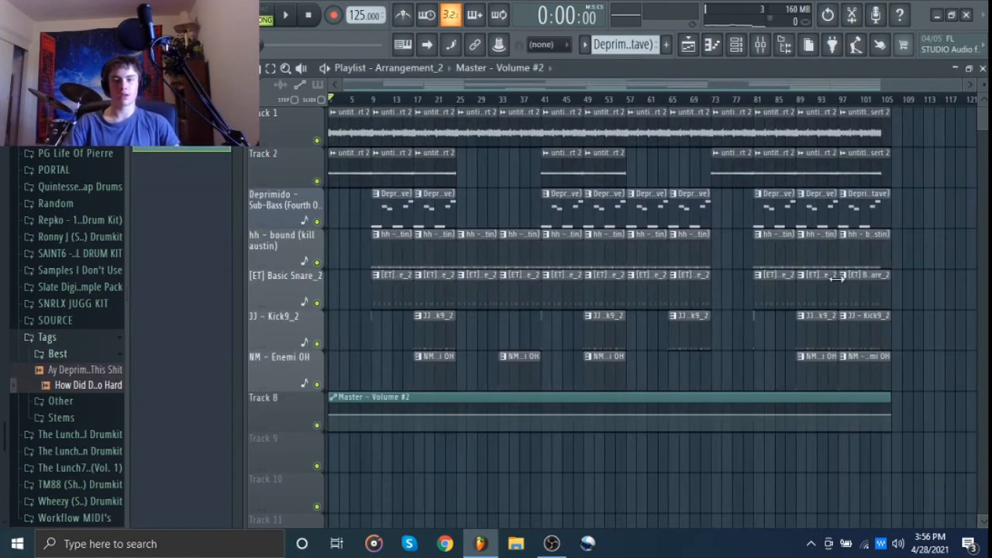
scroll(818, 418, "up", 6)
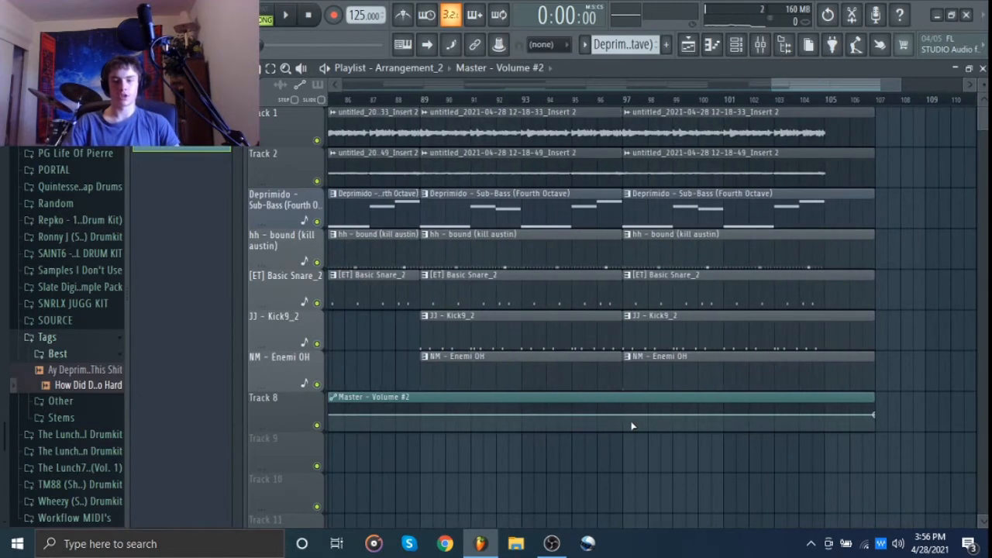
right_click(625, 415)
left_click(622, 416)
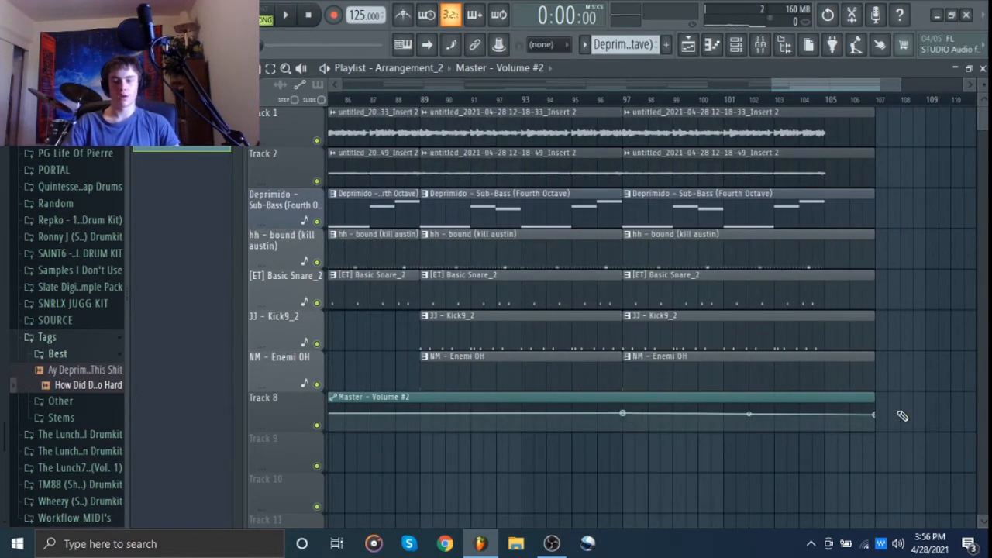
right_click(874, 414)
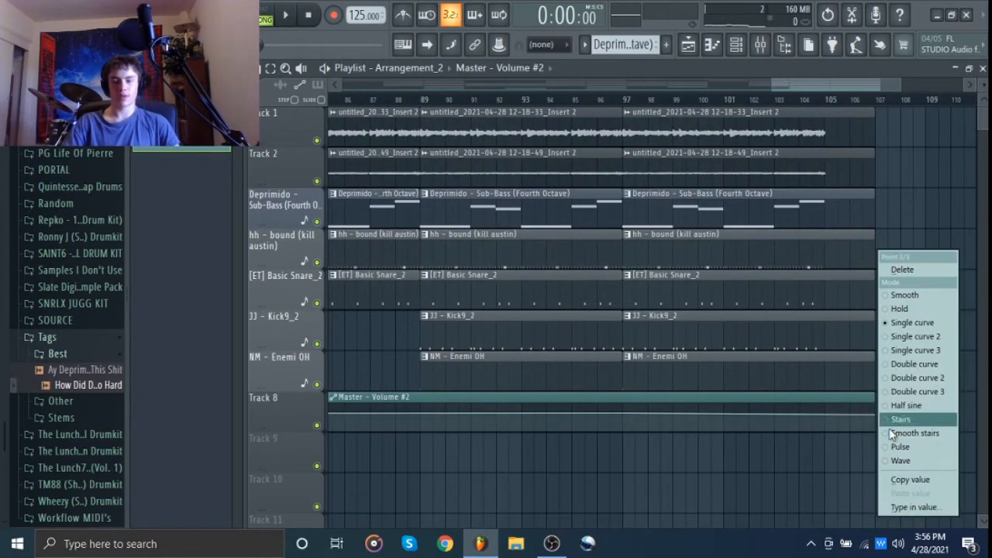
left_click(909, 479)
right_click(623, 416)
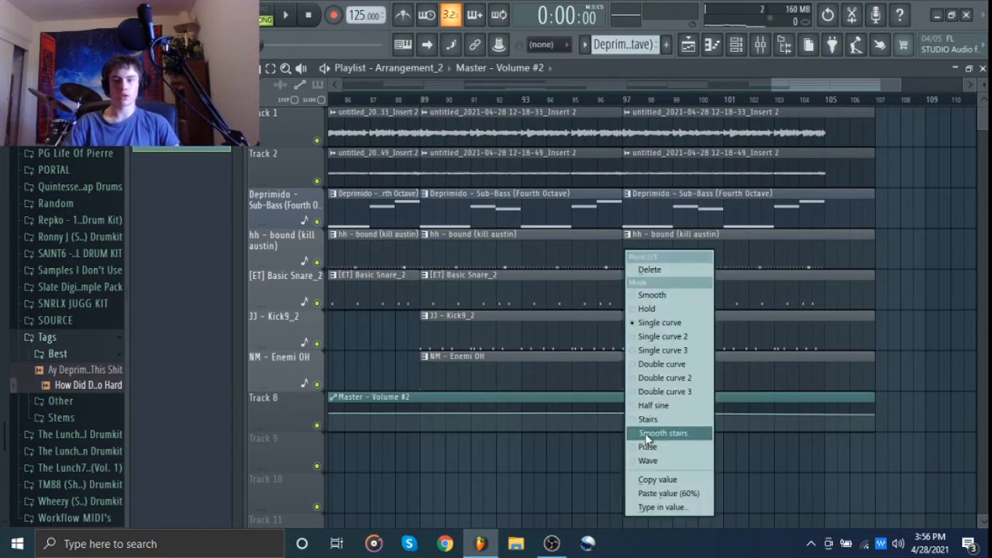
left_click(667, 491)
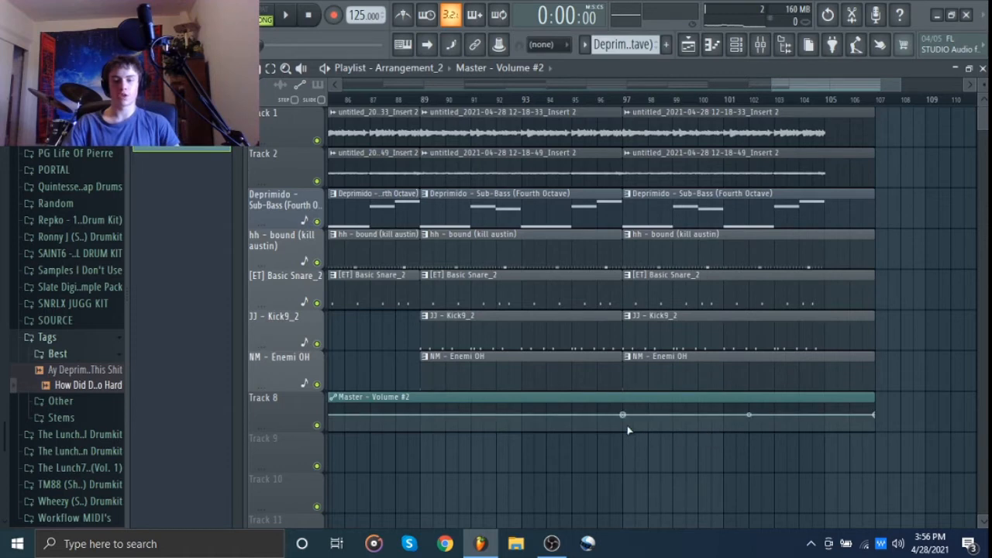
Fade the Master volume out from bar 97 by moving the automation's end point down to zero at about bar 104.5
scroll(878, 454, "up", 2)
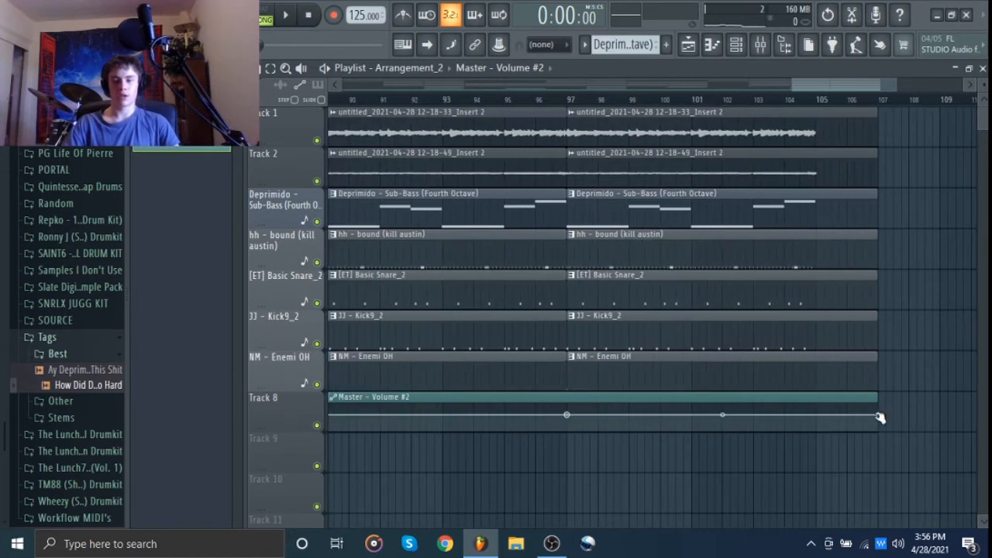
left_click_drag(880, 418, 803, 526)
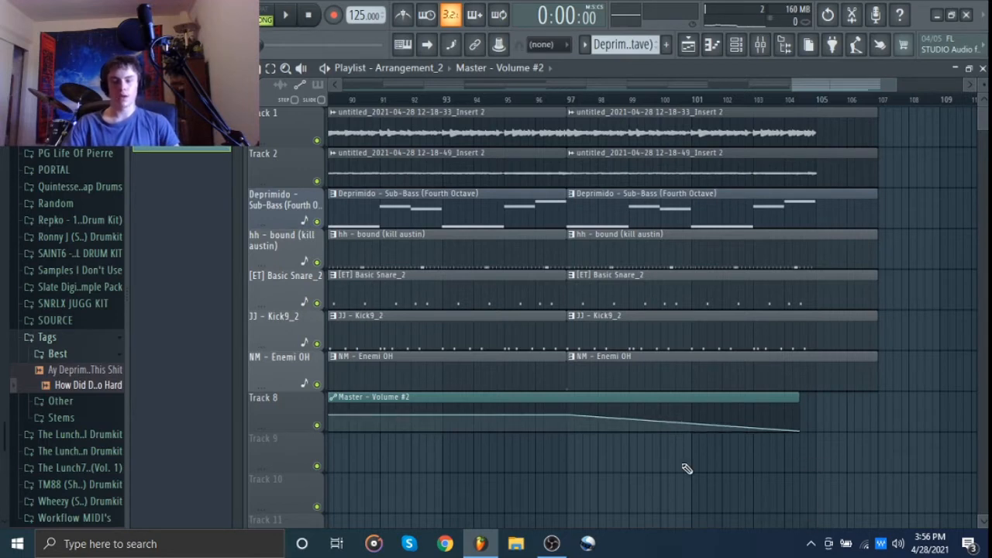
scroll(675, 470, "up", 3)
scroll(896, 414, "up", 3)
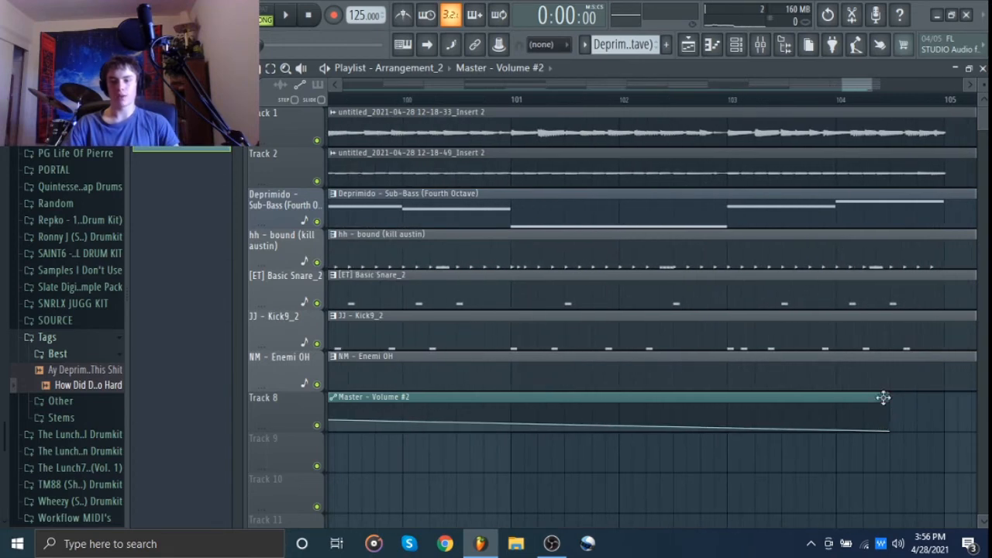
scroll(883, 442, "down", 4)
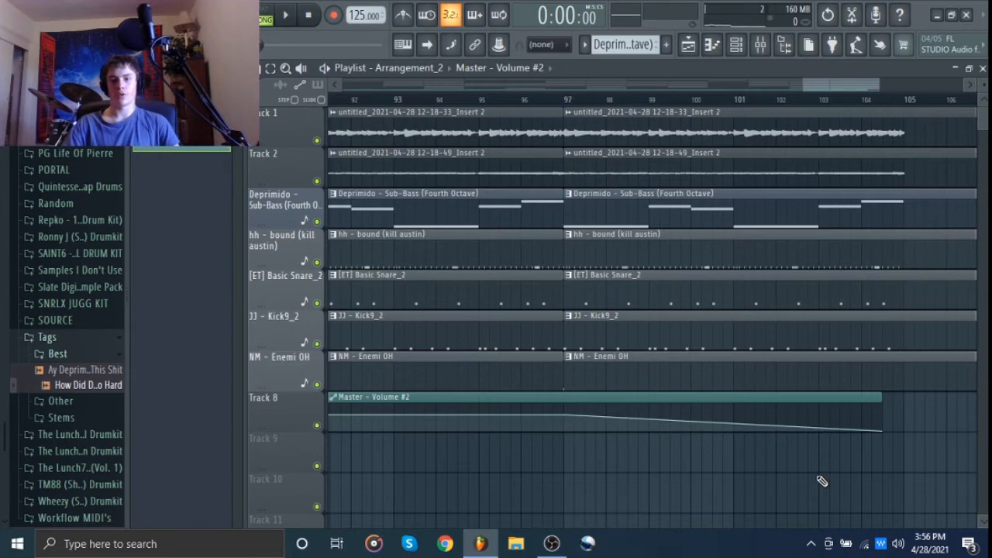
left_click_drag(834, 470, 758, 421)
scroll(757, 420, "down", 1)
scroll(759, 418, "up", 1)
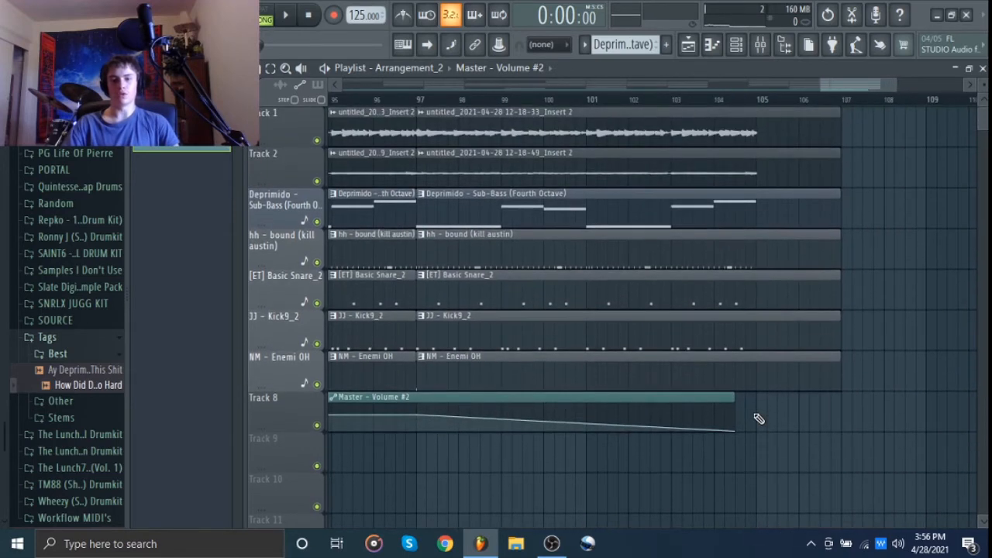
left_click_drag(883, 388, 651, 104)
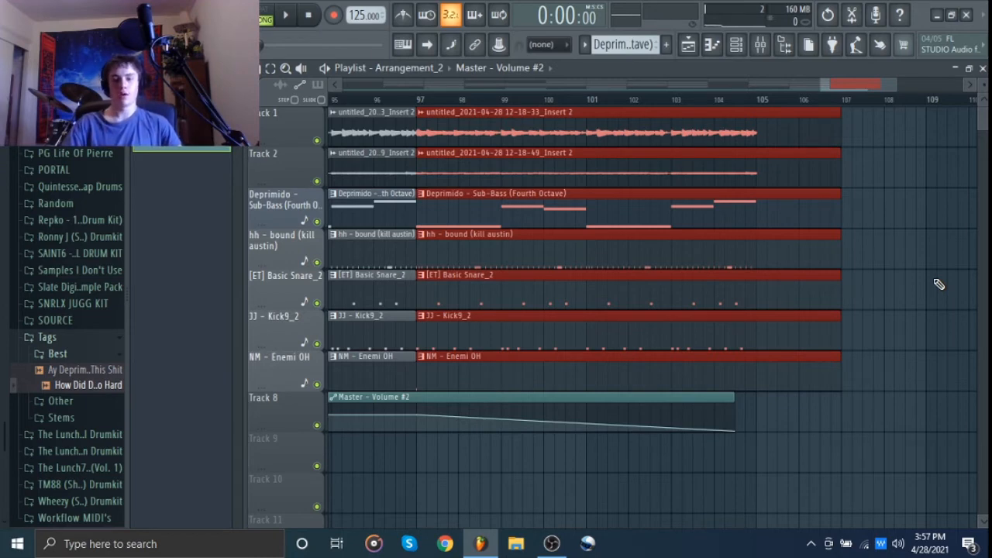
left_click(879, 411, "ctrl")
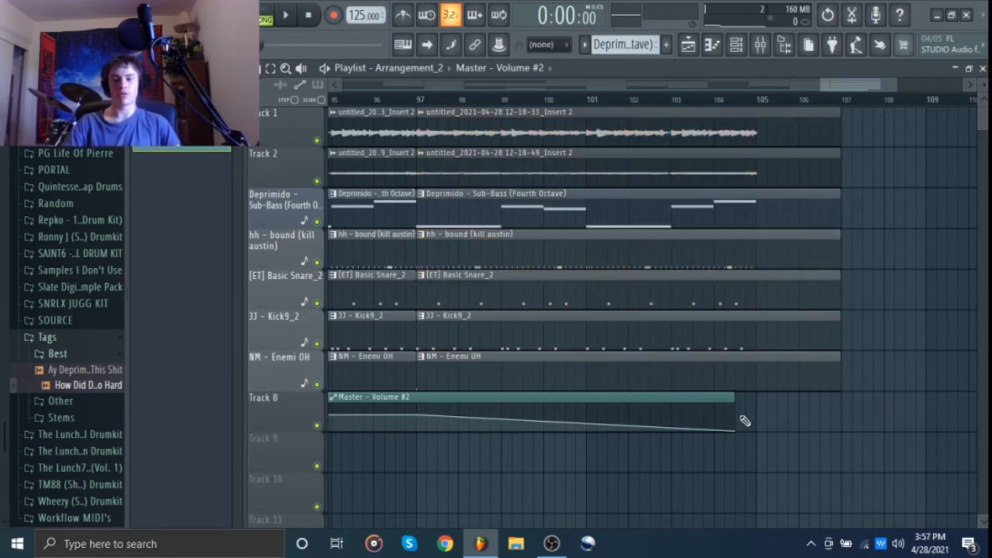
left_click(734, 419, "ctrl")
left_click(763, 425, "ctrl")
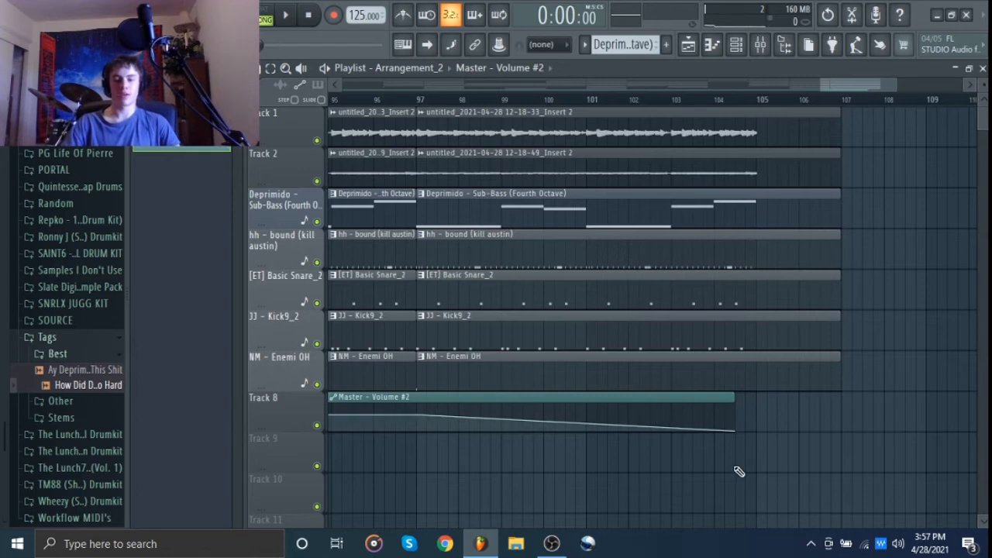
Extend the volume automation to bar 105 and cut off the melody, sub-bass and drum clips past that bar
scroll(738, 471, "up", 5, "ctrl")
scroll(738, 471, "up", 2)
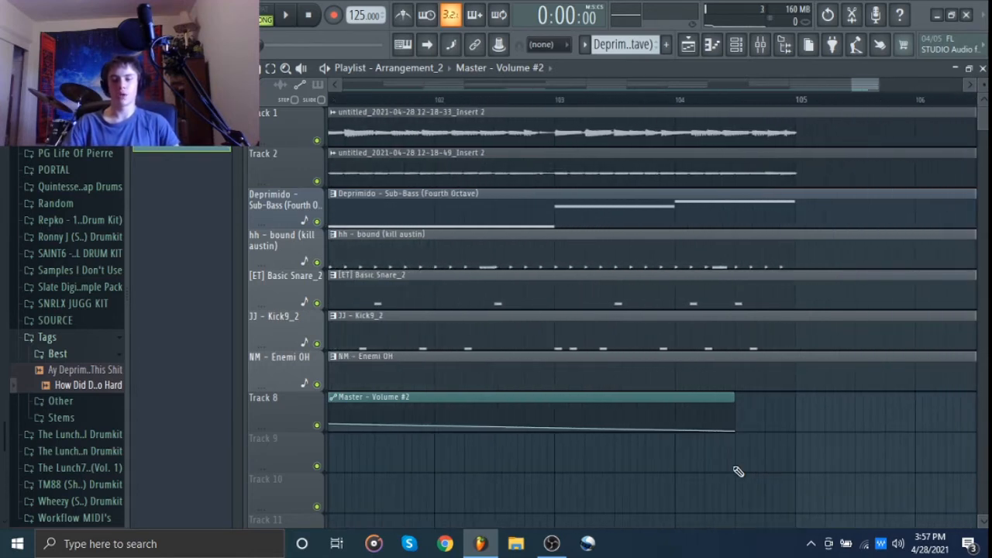
left_click_drag(740, 432, 806, 39)
key("c")
key("Delete")
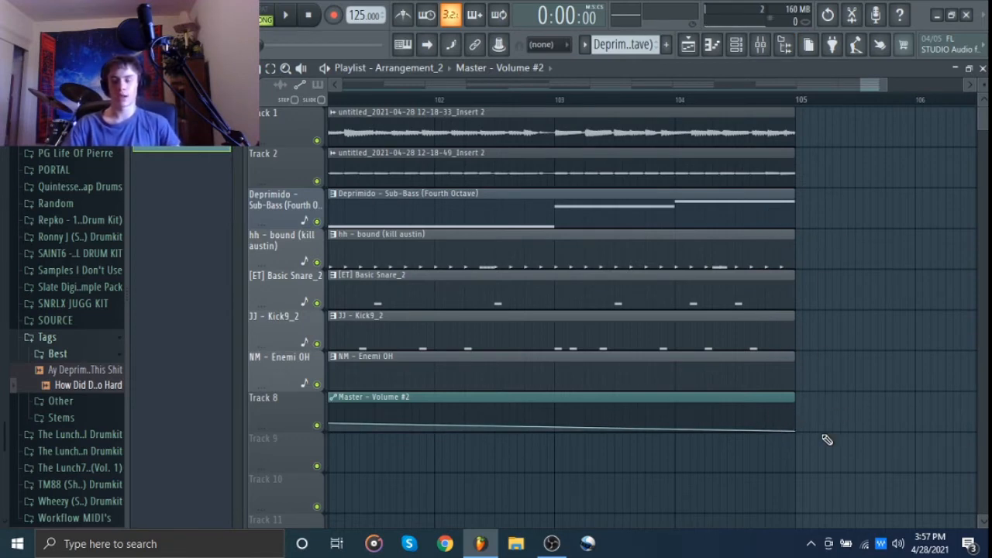
Pull the fade-out's end point back to about bar 104.5, keeping it at zero volume
scroll(800, 461, "right", 1)
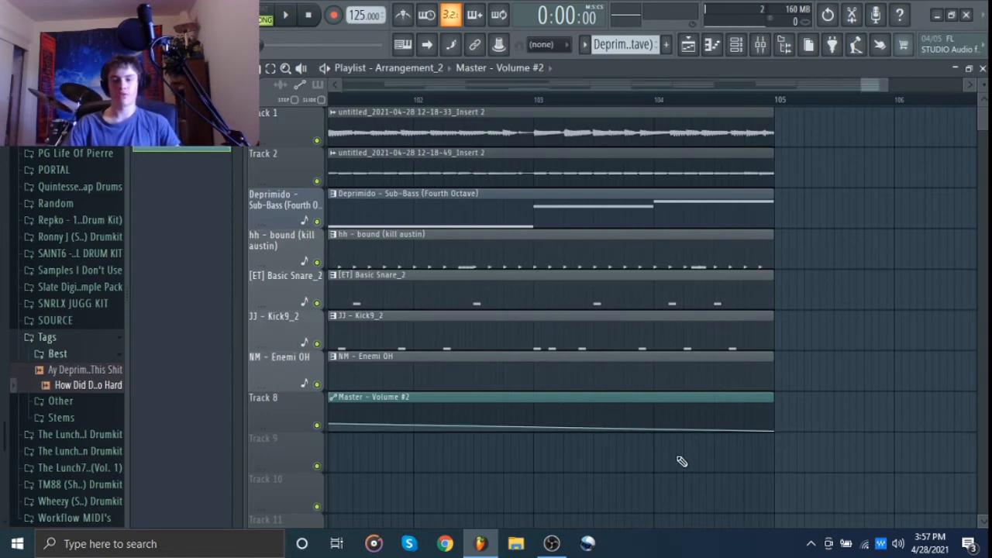
scroll(679, 457, "left", 4)
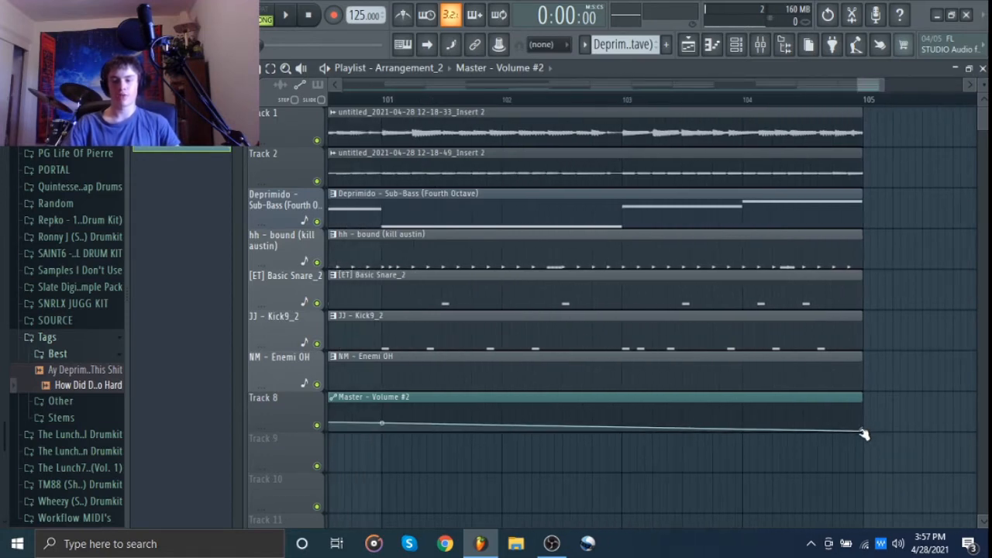
left_click_drag(863, 434, 807, 478)
scroll(749, 458, "down", 5)
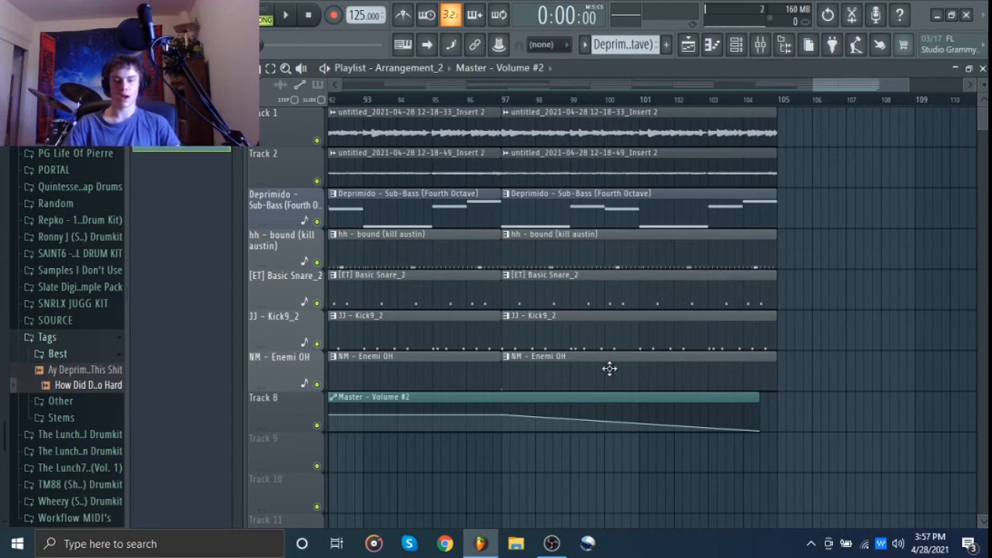
Delete the sub-bass, Track 2 audio and Enemi OH clips of the final section starting at bar 97
right_click(597, 213)
right_click(597, 172)
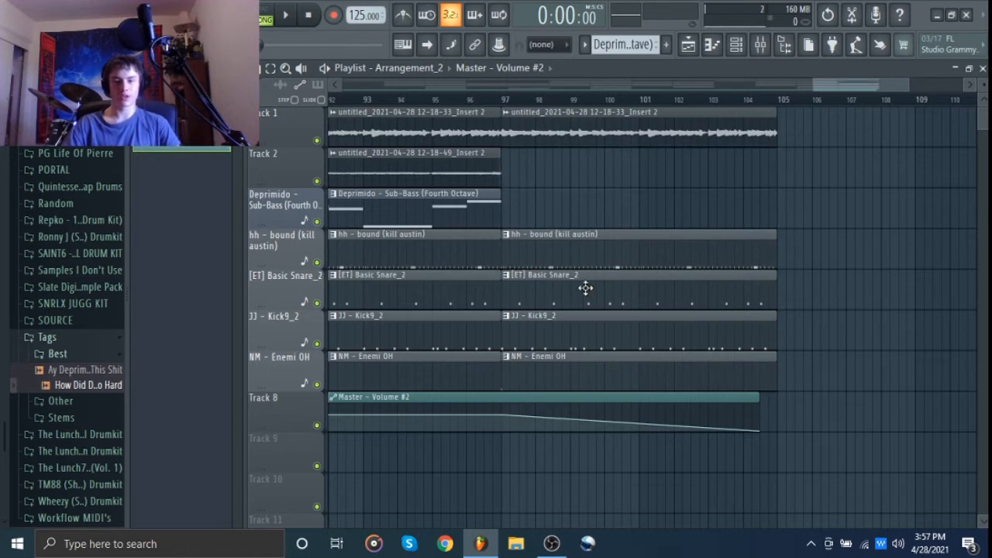
right_click(571, 377)
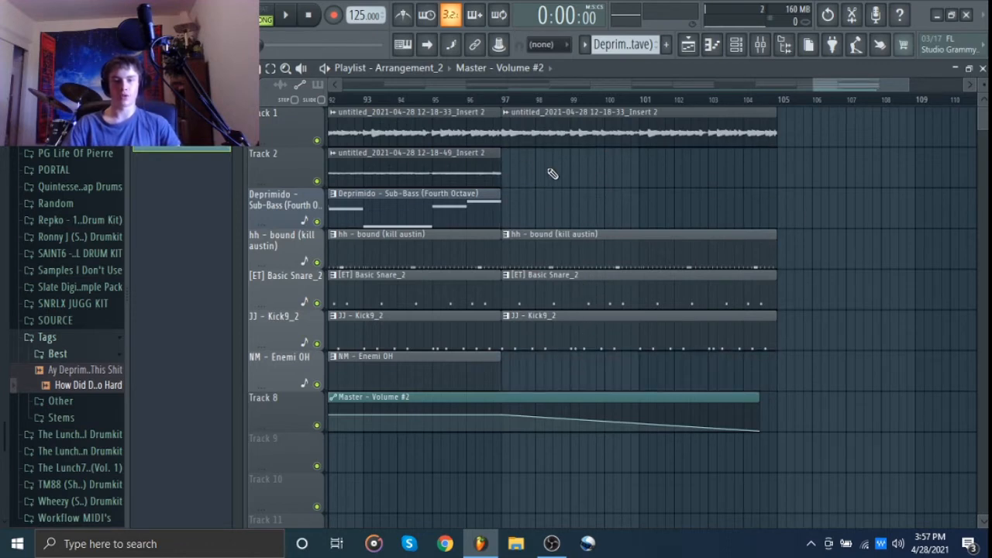
Play back the outro from bar 97 and look at the Master track in the mixer
left_click(510, 100)
key("space")
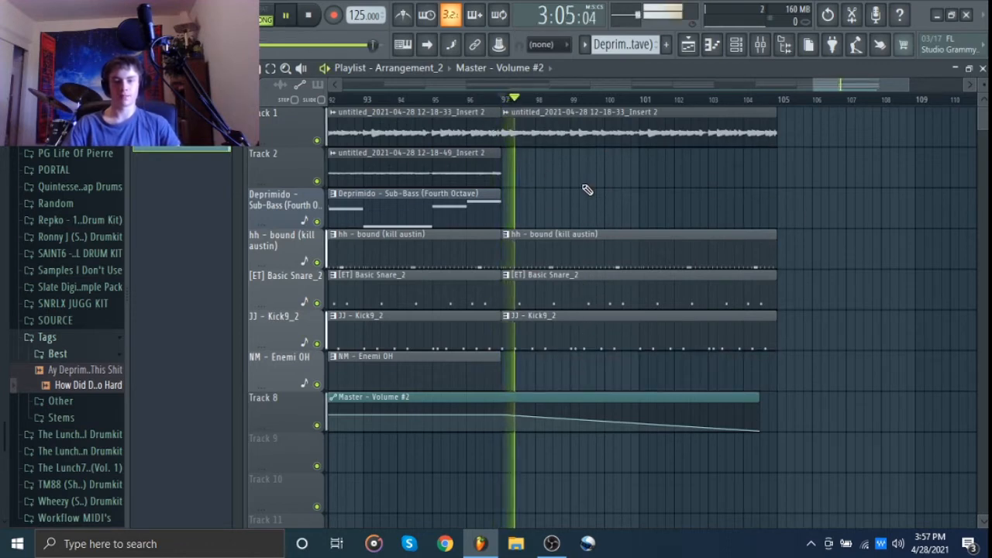
key("space")
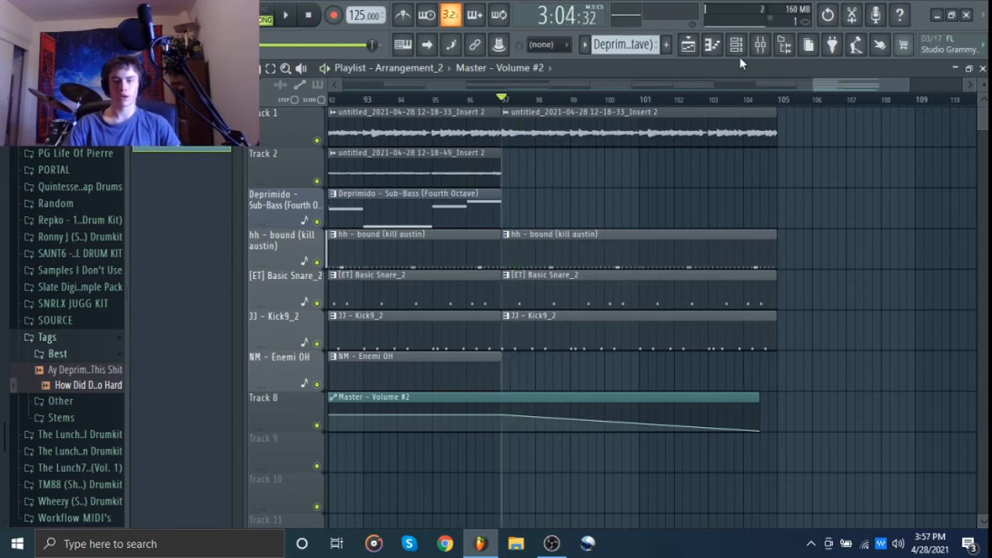
left_click(760, 44)
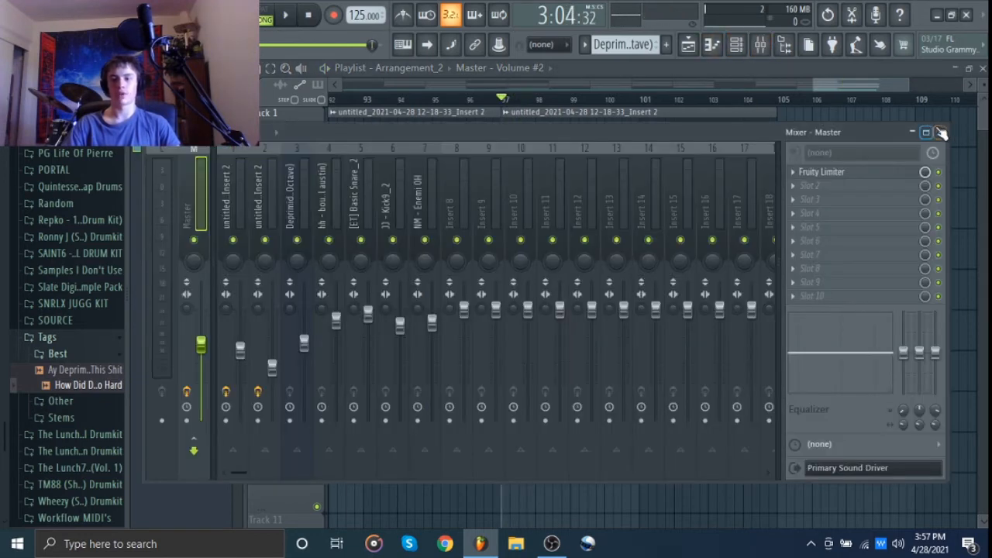
left_click(941, 132)
scroll(666, 238, "left", 3)
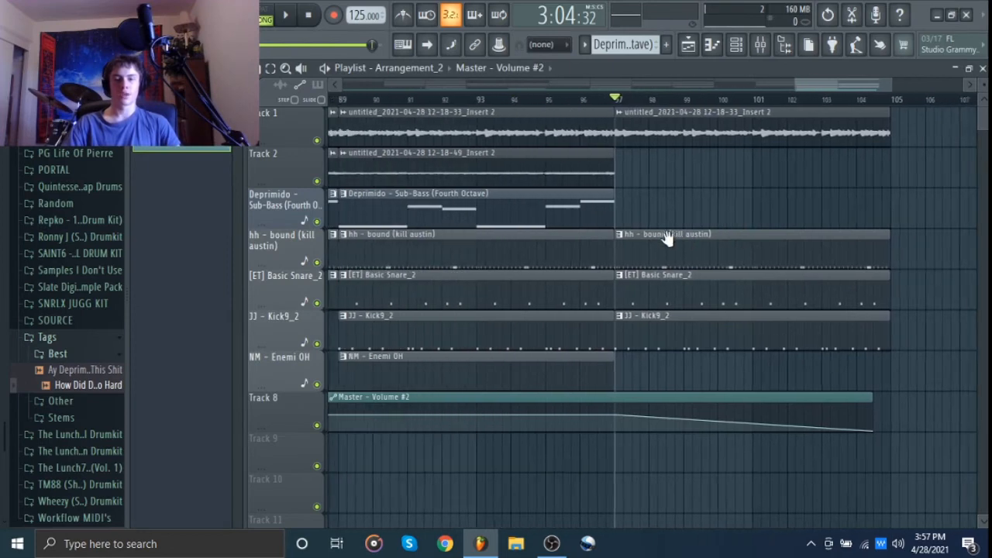
scroll(667, 238, "left", 1)
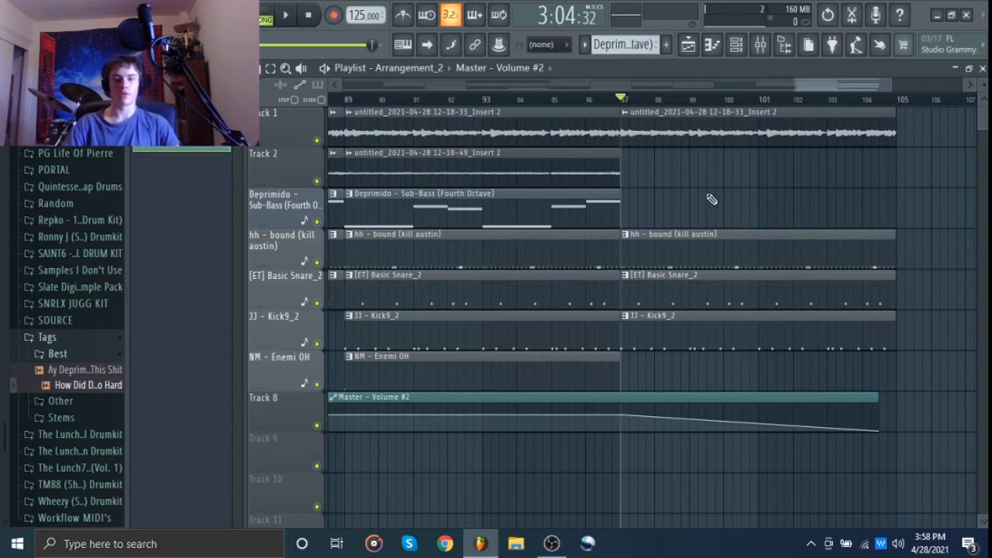
scroll(678, 228, "right", 3)
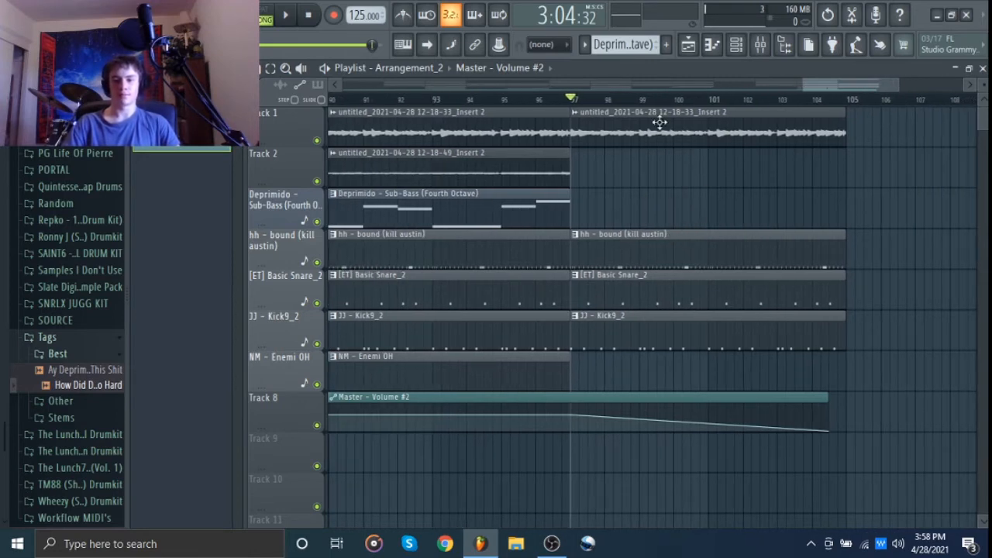
left_click_drag(659, 121, 865, 504)
left_click(876, 392, "ctrl")
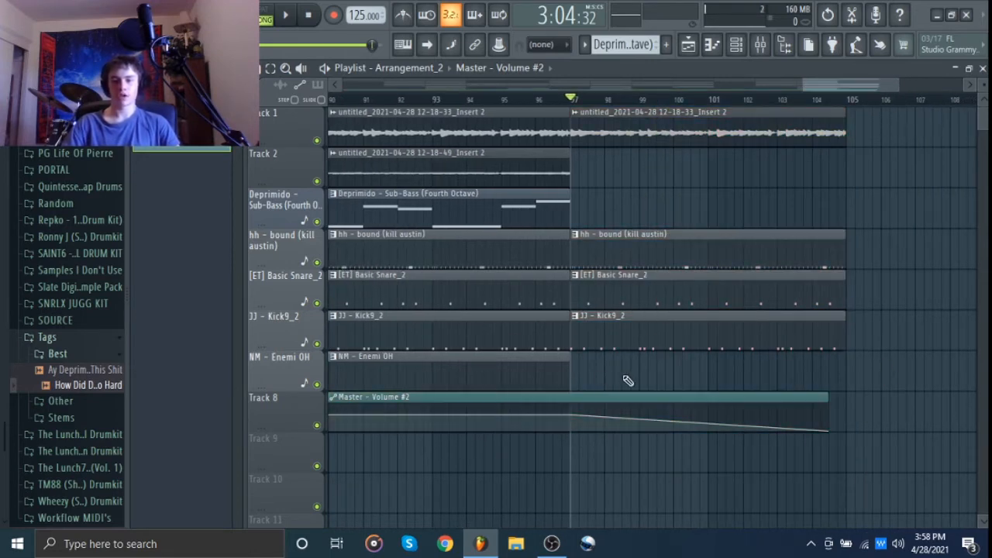
scroll(715, 405, "left", 8)
scroll(771, 411, "right", 3)
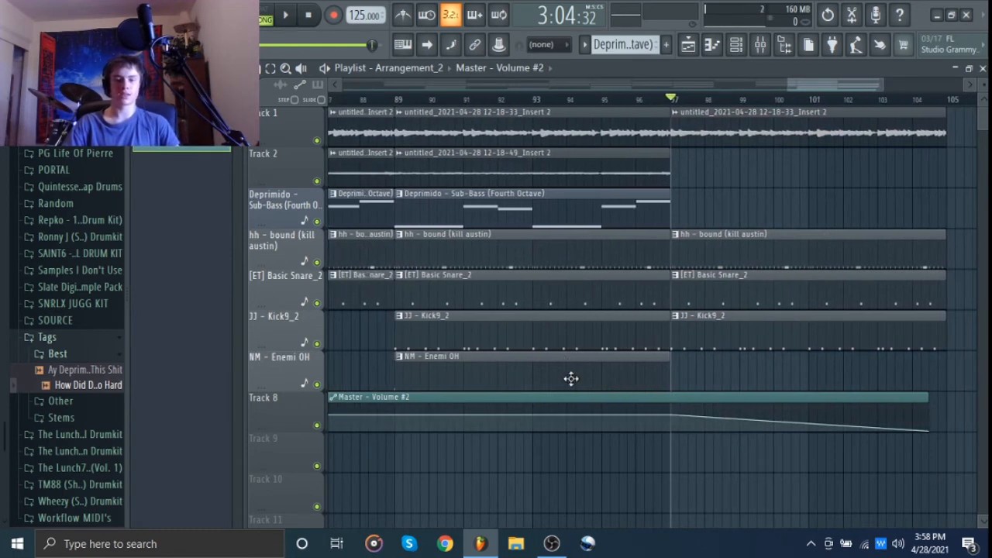
left_click_drag(571, 378, 571, 139)
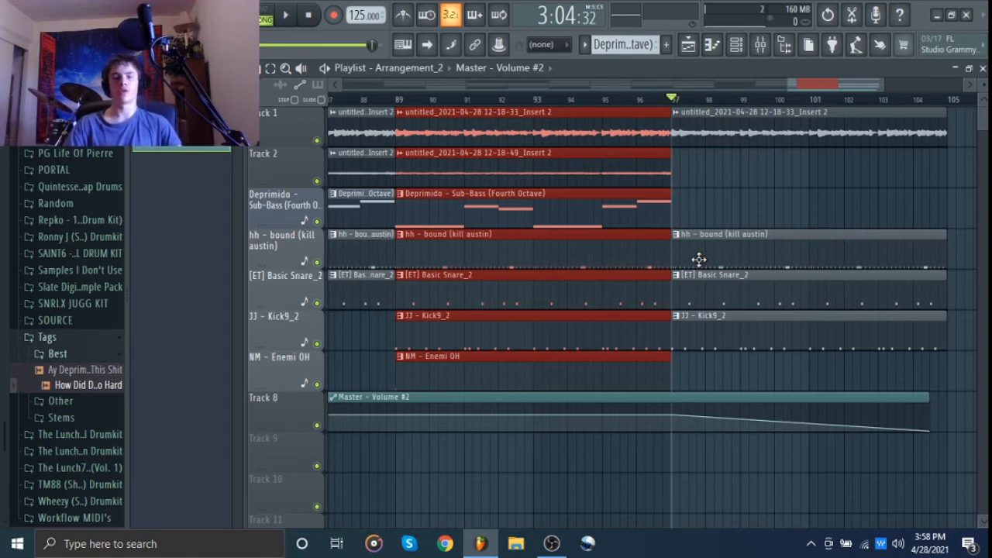
left_click(754, 207, "ctrl")
left_click_drag(701, 235, 620, 273)
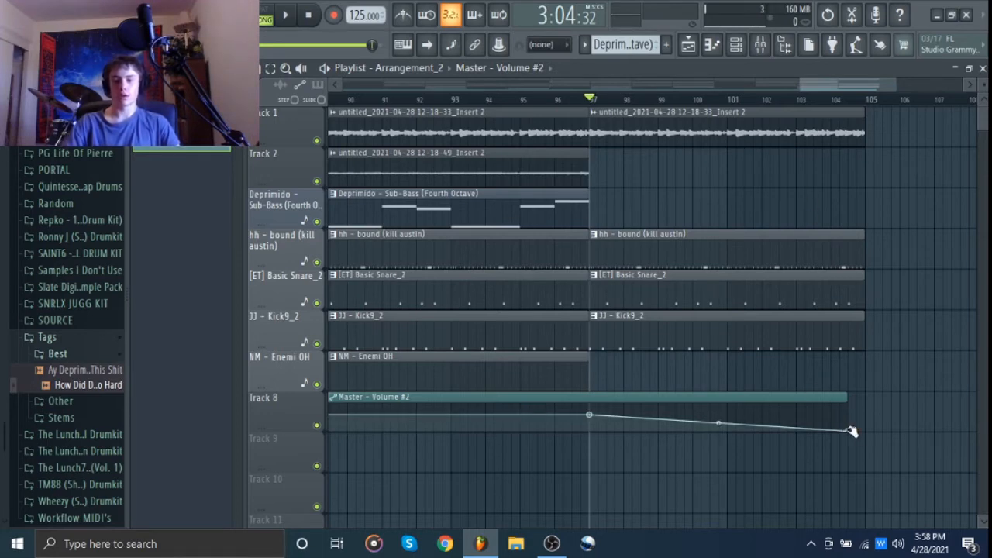
Delete the Master volume automation and the hi-hat, snare and kick clips from bar 97, and copy the Track 2 audio clip to bar 97
right_click(784, 409)
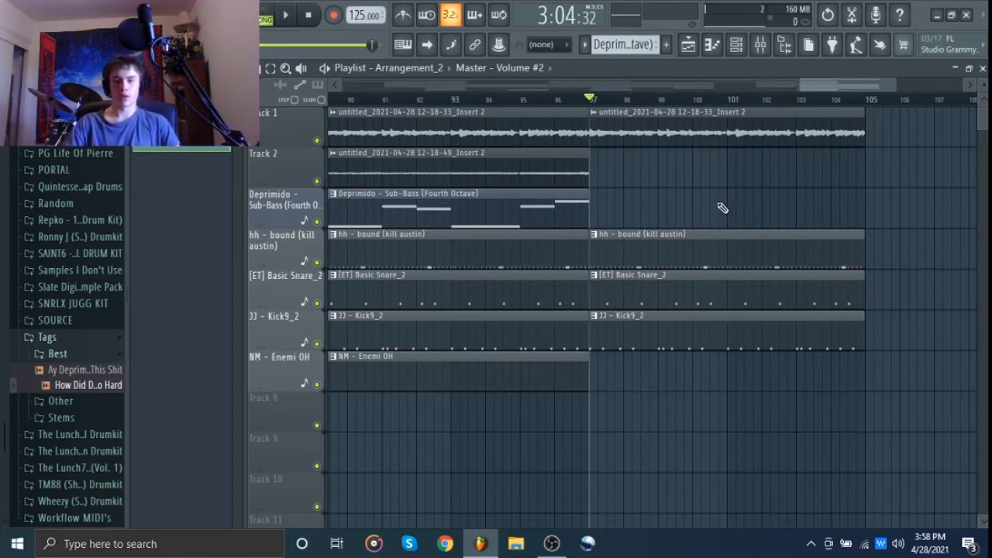
right_click(709, 250)
right_click(699, 290)
right_click(689, 331)
left_click_drag(387, 169, 659, 173)
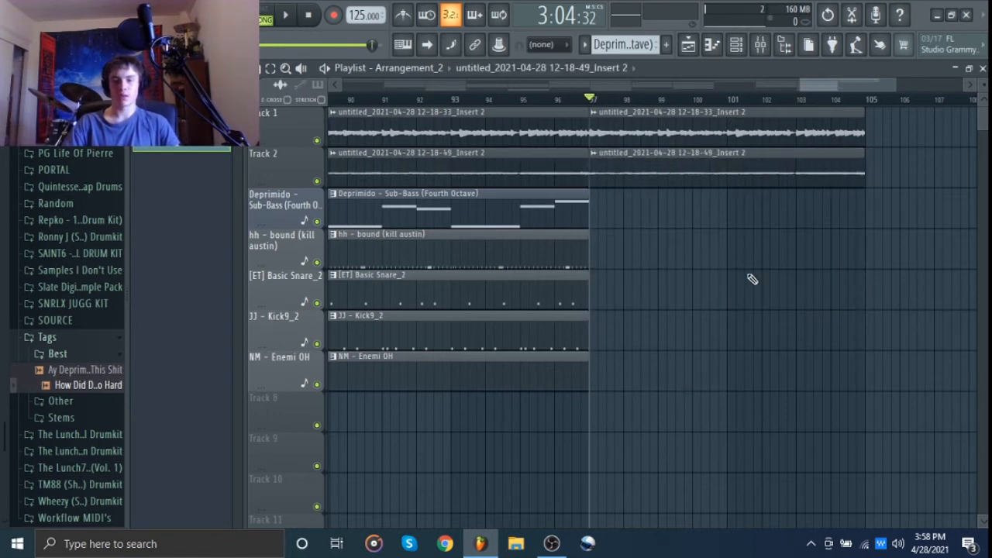
Copy the hi-hat, snare, kick and Enemi OH clips into the final section and trim their starts to bar 101
scroll(740, 272, "right", 1)
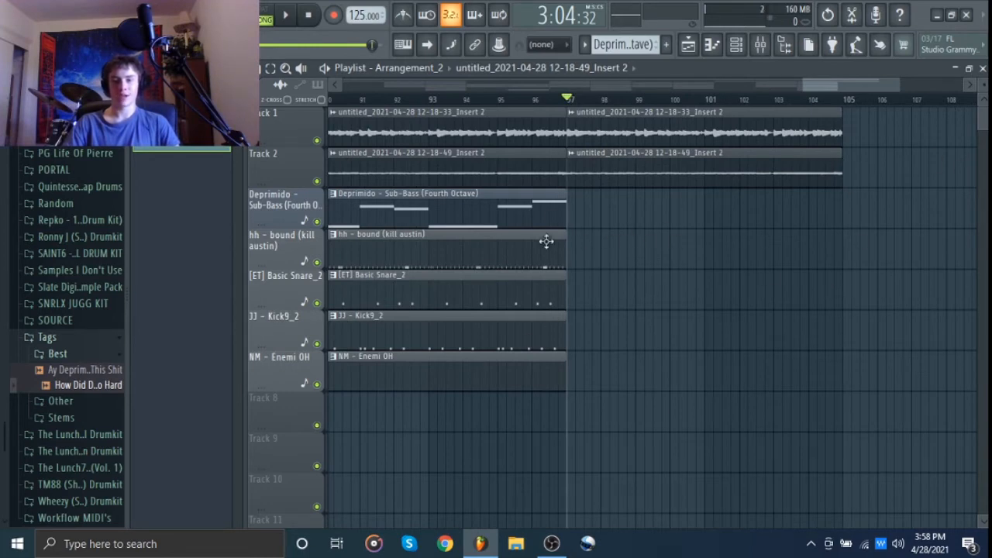
left_click_drag(392, 255, 405, 425)
left_click_drag(385, 377, 657, 390)
left_click_drag(576, 385, 707, 364)
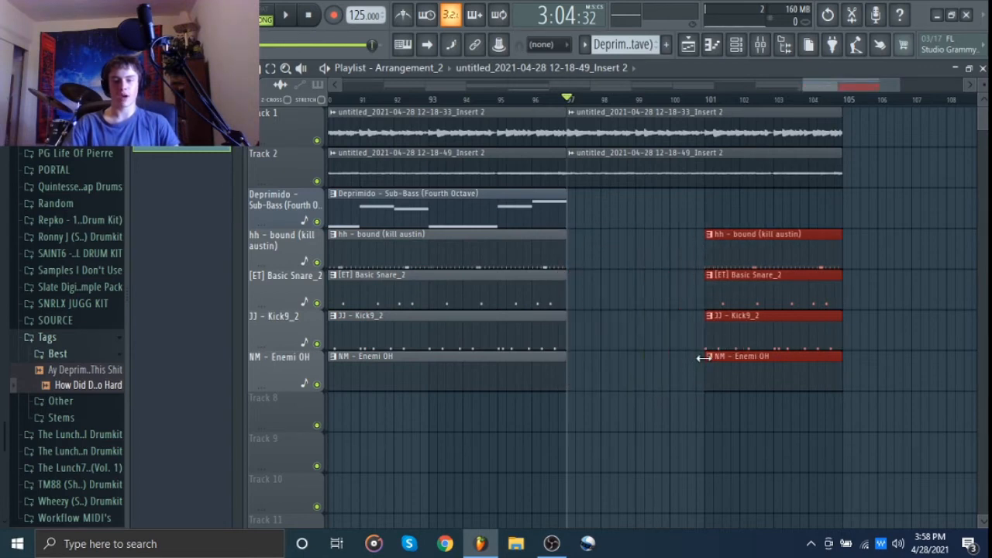
left_click(640, 364)
left_click_drag(567, 400, 852, 451)
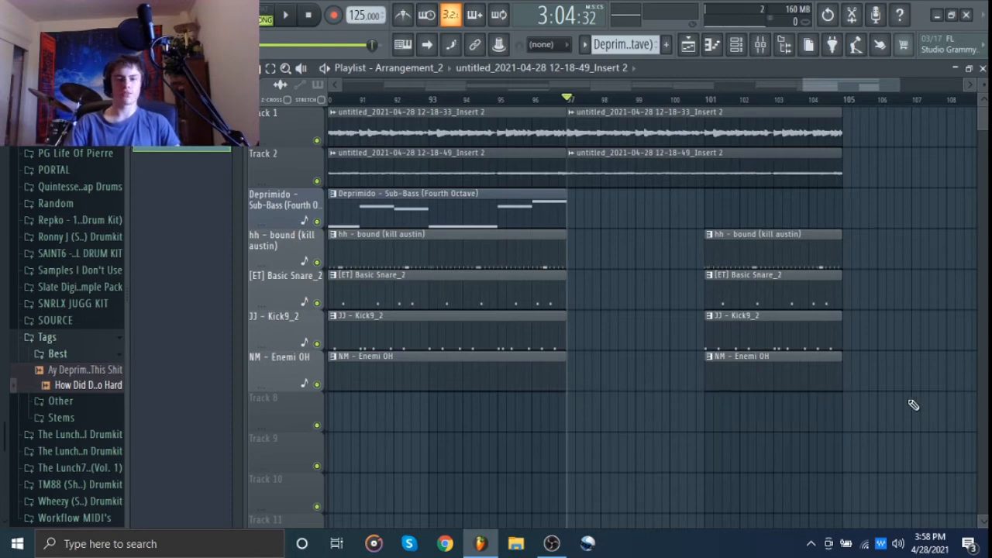
scroll(911, 370, "down", 8)
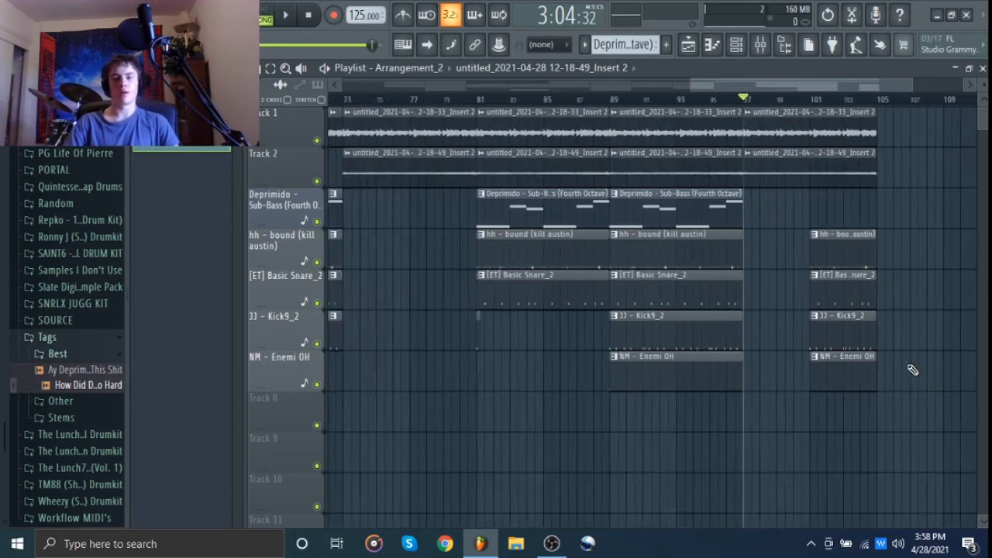
scroll(911, 371, "down", 2)
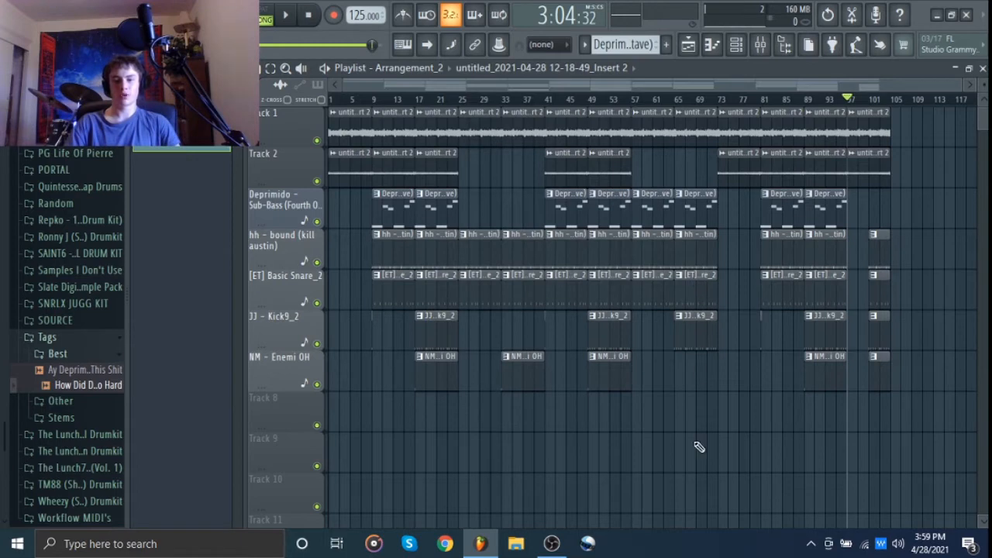
left_click_drag(339, 130, 916, 425)
left_click(905, 425, "ctrl")
left_click_drag(338, 123, 338, 224)
left_click_drag(399, 122, 458, 354)
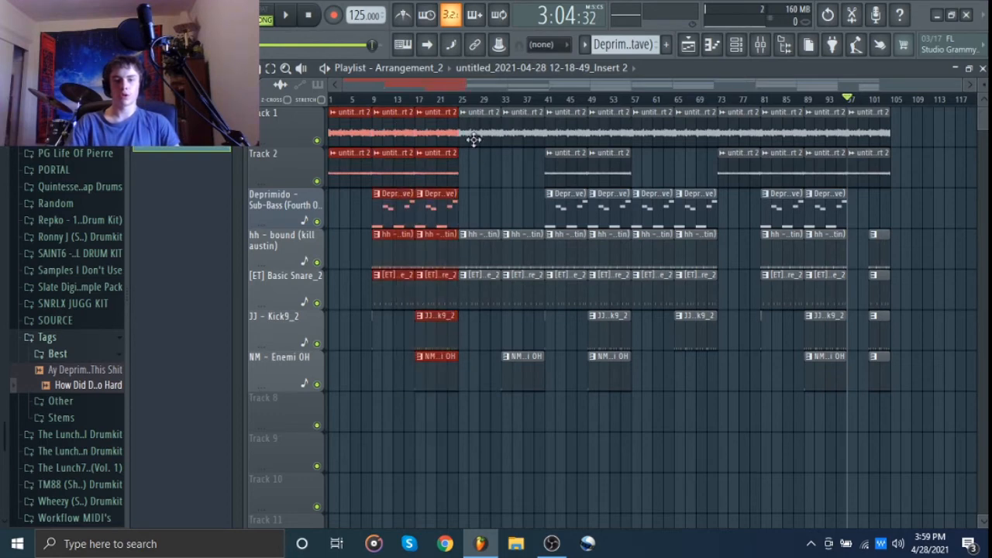
left_click_drag(473, 131, 901, 474)
left_click(901, 473, "ctrl")
scroll(901, 473, "up", 1)
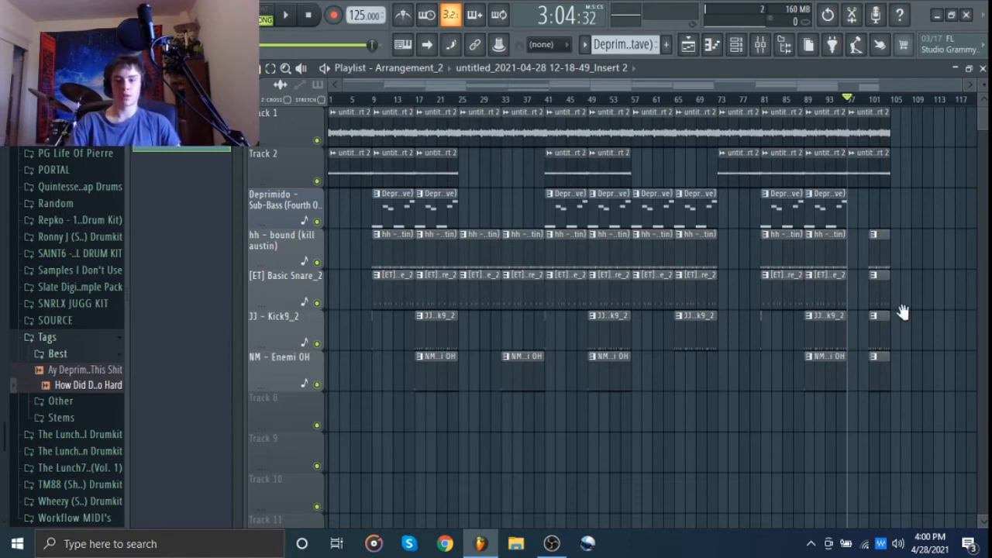
Try copying the Track 1 melody clip to bar 113 and shifting its time-stretching pitch
left_click_drag(903, 312, 695, 313)
left_click_drag(664, 134, 750, 135)
double_click(750, 135)
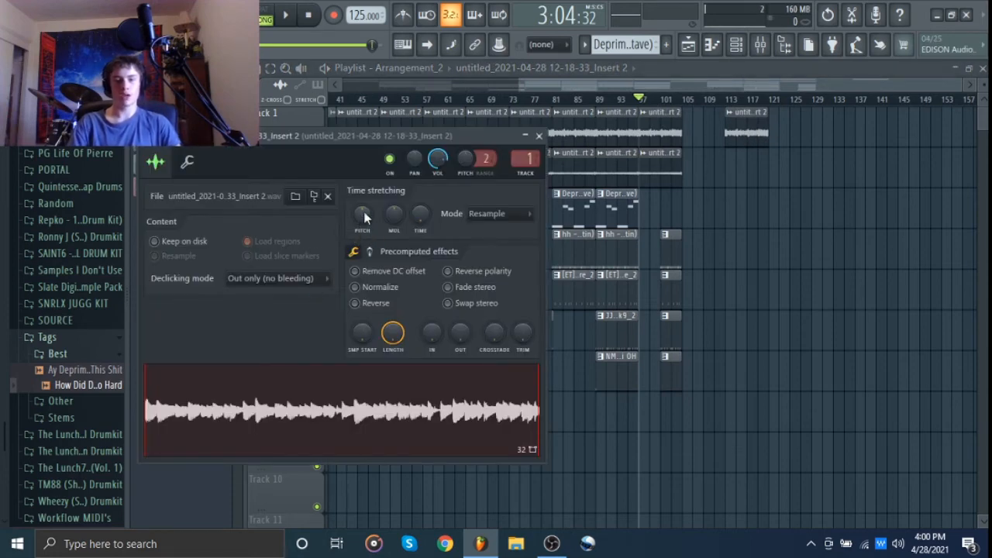
mouse_move(362, 214)
left_mouse_down()
mouse_move(362, 203)
mouse_move(366, 217)
left_mouse_up()
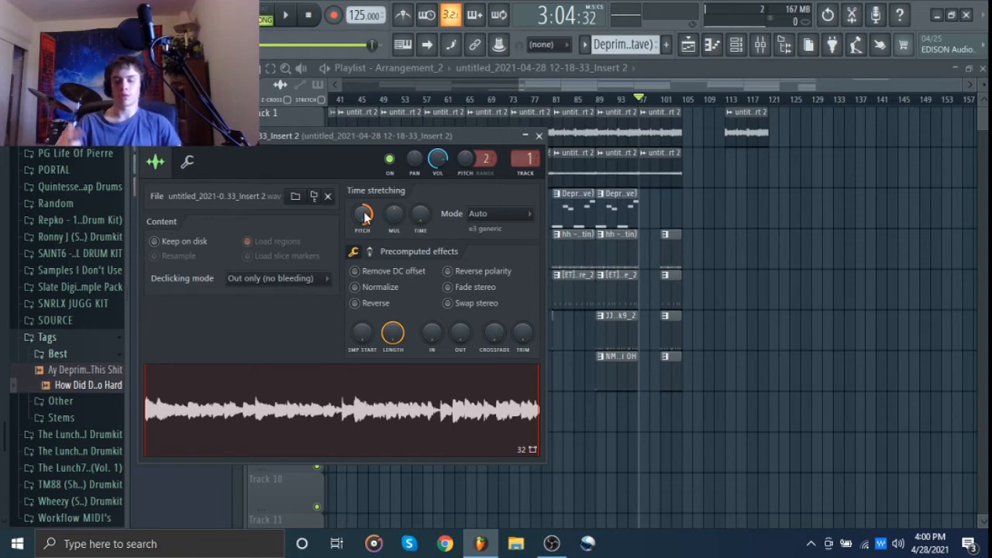
left_click(538, 136)
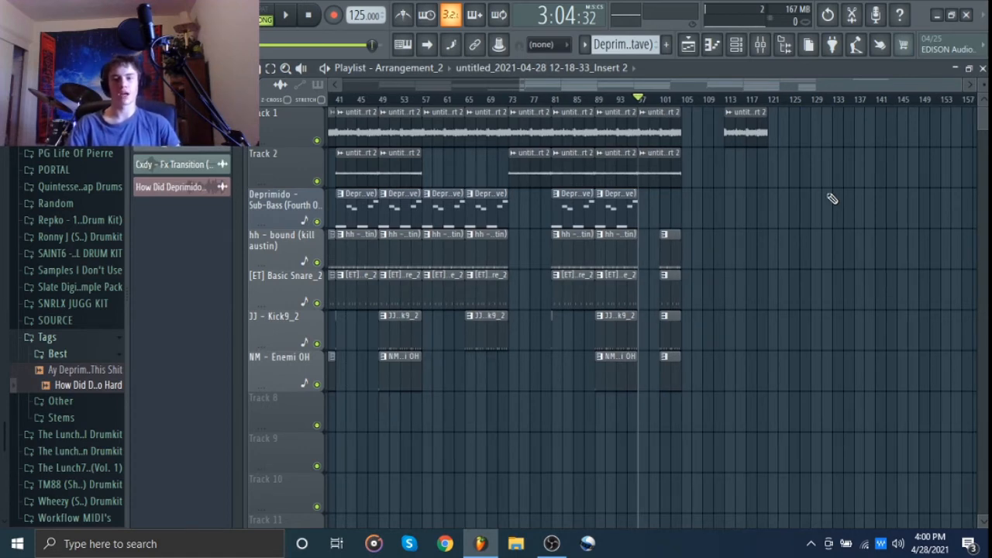
Delete the melody clip copy at bar 113
scroll(829, 190, "up", 4)
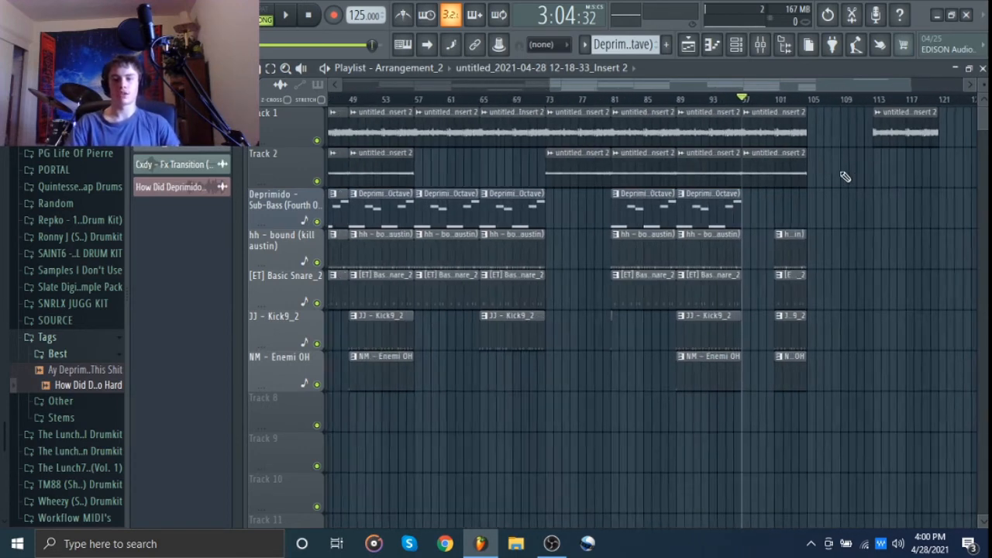
scroll(829, 189, "down", 4)
scroll(829, 189, "up", 4)
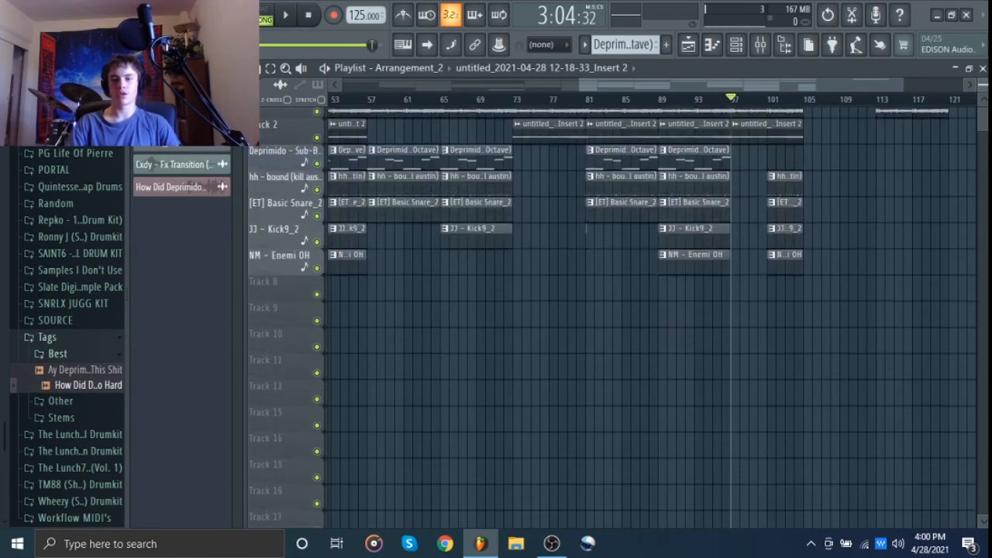
mouse_move(983, 85)
left_mouse_down()
mouse_move(982, 100)
mouse_move(982, 87)
left_mouse_up()
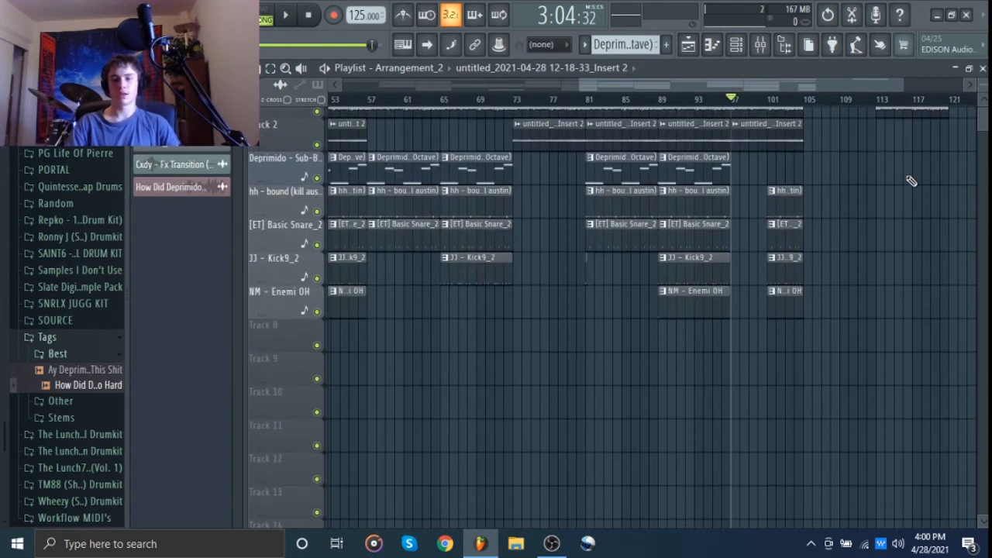
left_click_drag(875, 240, 772, 306)
scroll(883, 198, "up", 4)
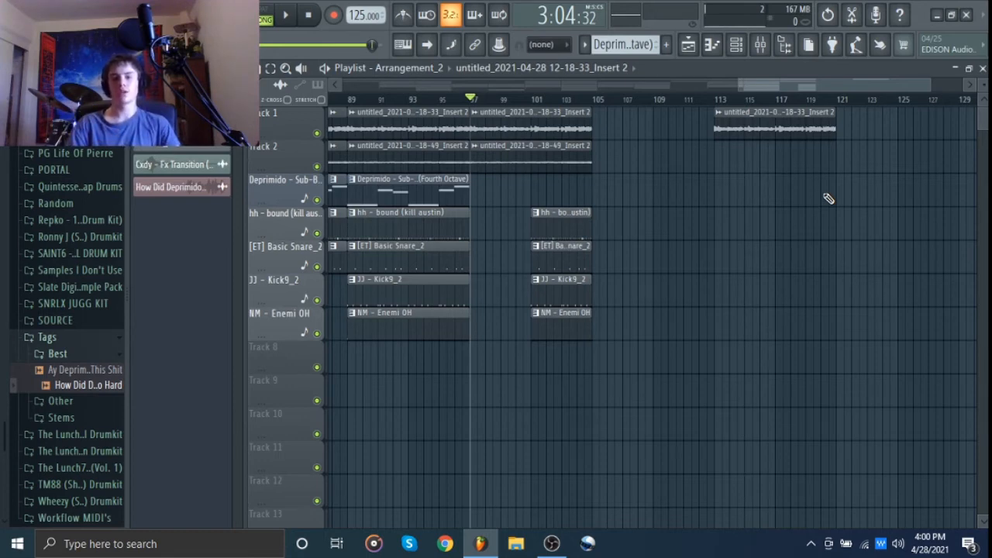
right_click(813, 130)
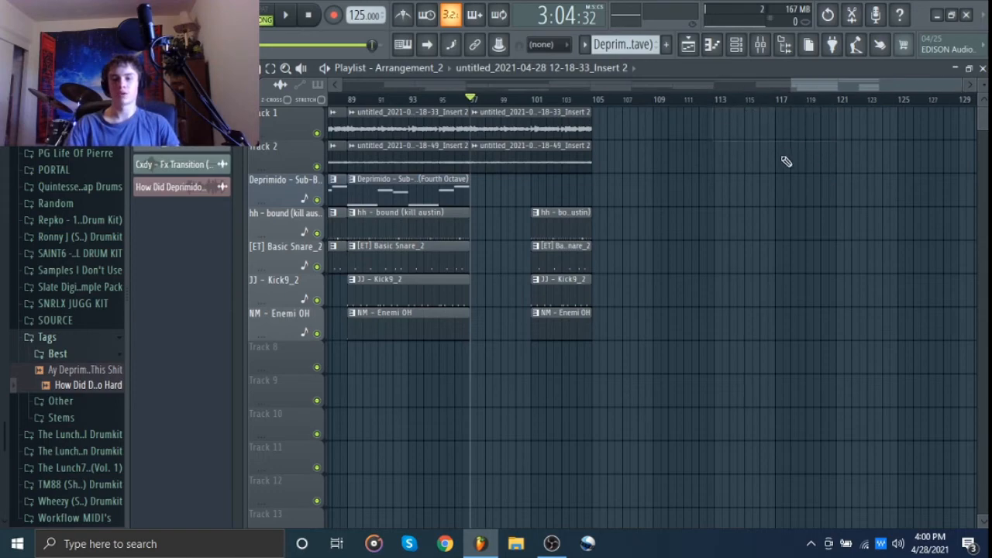
scroll(775, 165, "down", 4)
scroll(775, 165, "down", 1)
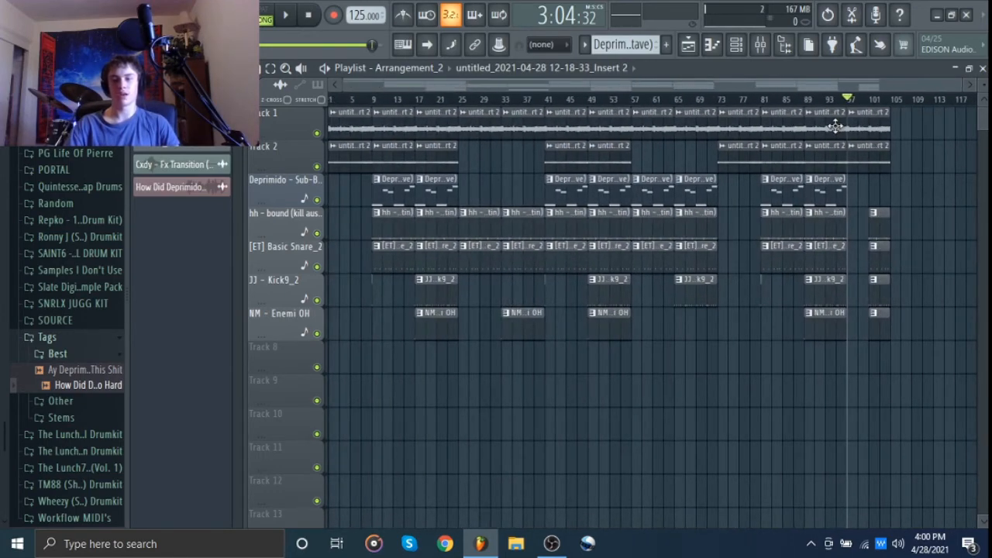
Reset the melody sample's time-stretching pitch to its default
double_click(837, 126)
right_click(362, 215)
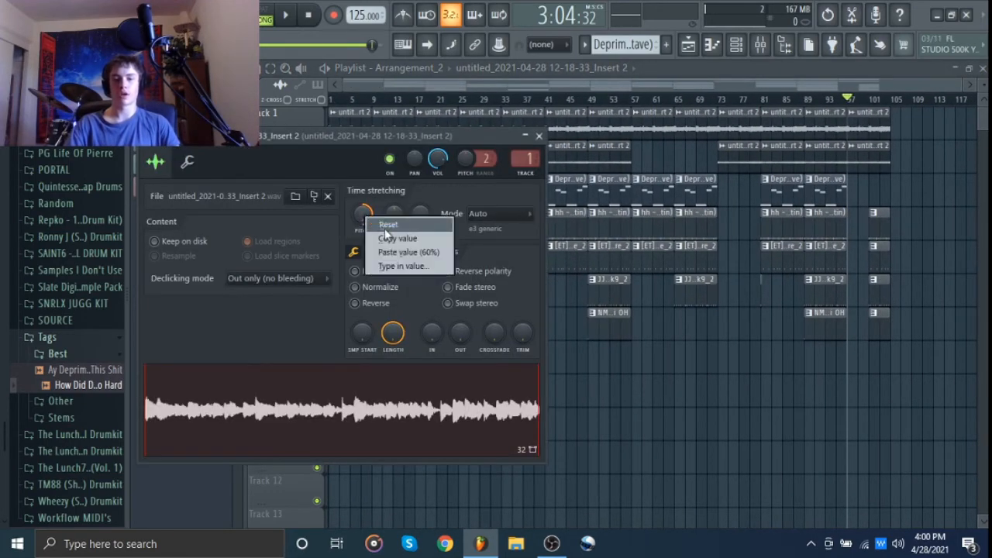
left_click(376, 223)
left_click(538, 137)
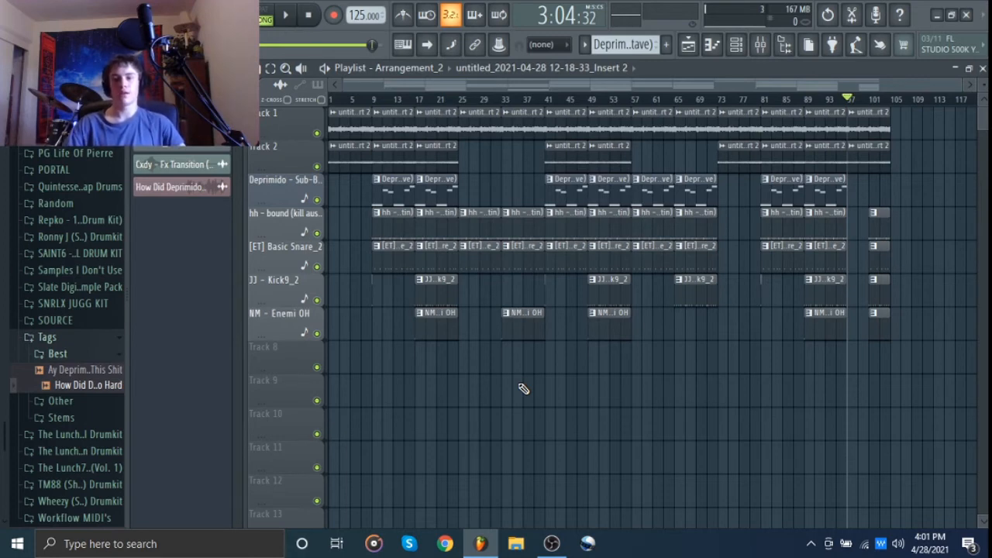
Insert Fruity Parametric EQ 2 in the second effect slot of the mixer's Master track
left_click(760, 44)
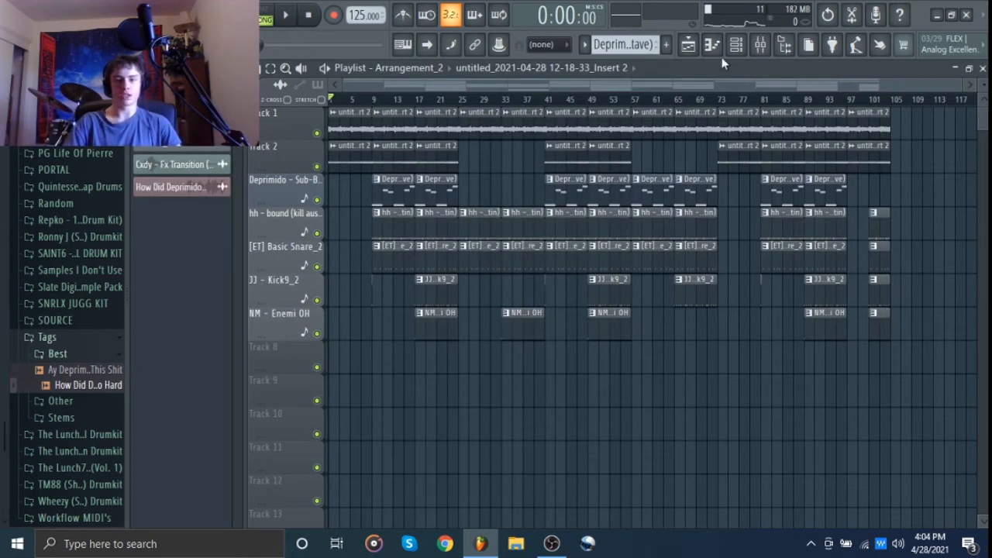
left_click(761, 48)
left_click(202, 210)
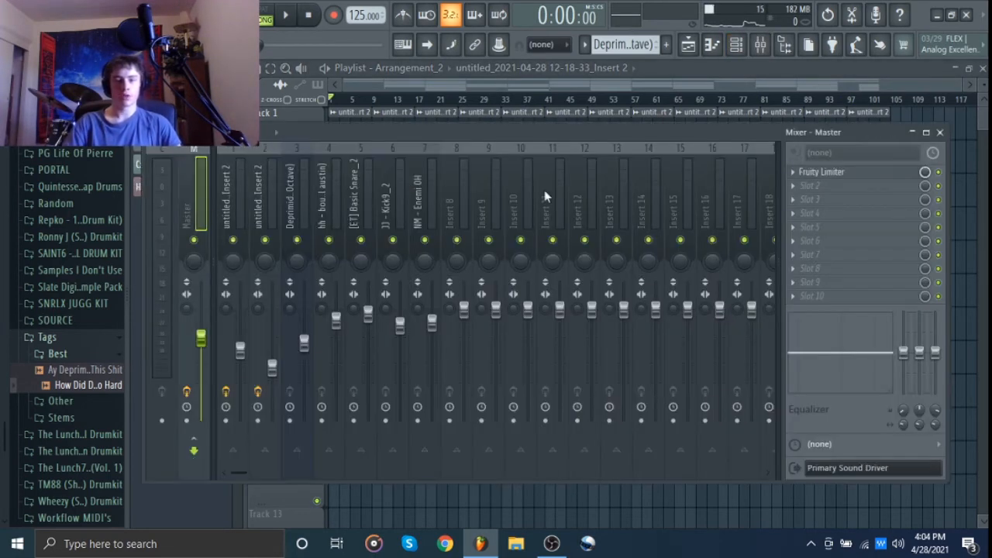
left_click(815, 190)
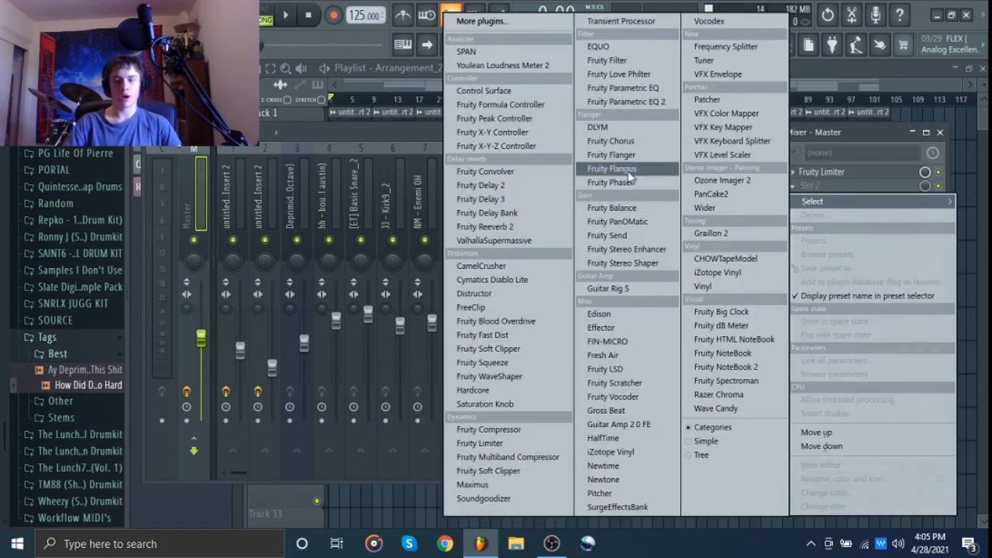
left_click(638, 100)
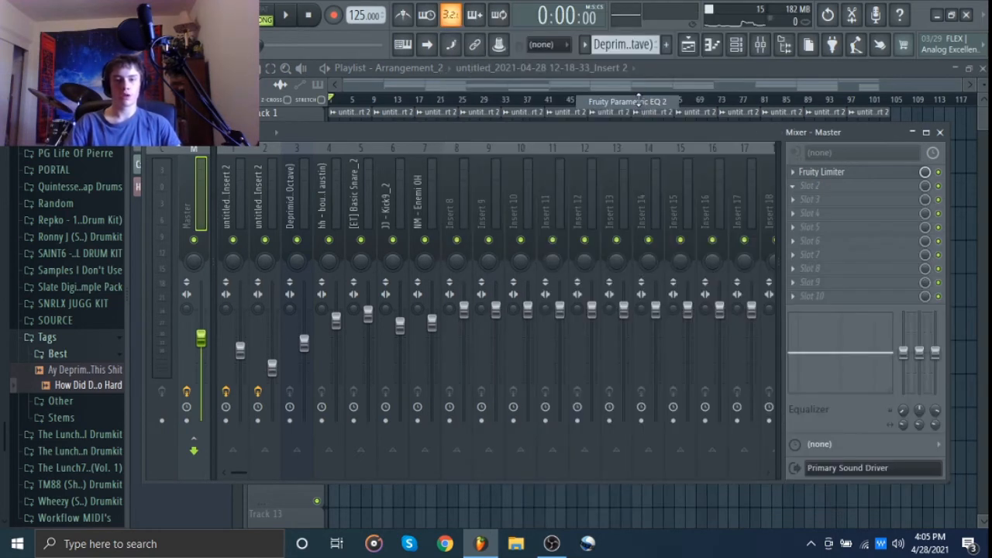
left_click_drag(601, 195, 631, 127)
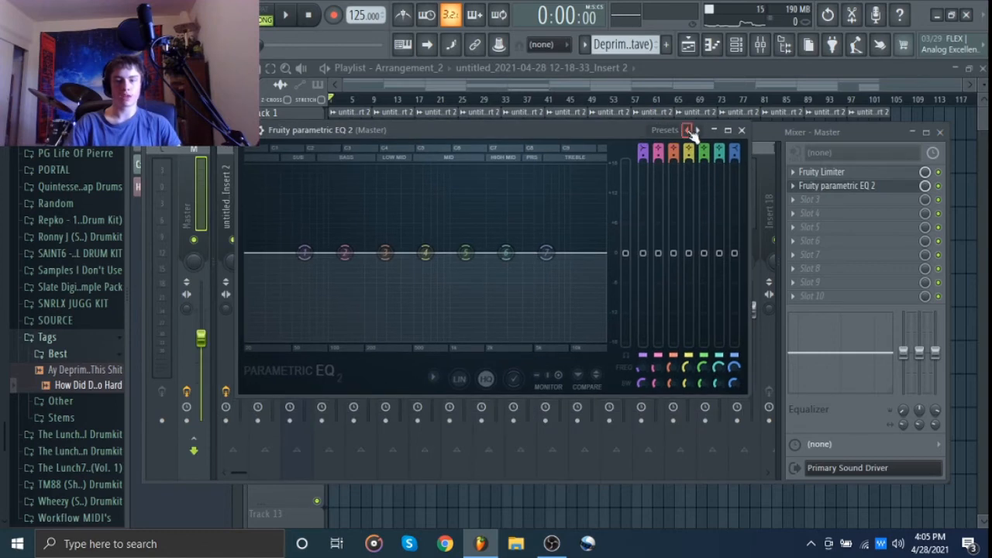
Load the 20Hz + 18kHz cut preset in the Master EQ and create an automation clip for its band 7 frequency
left_click(697, 131)
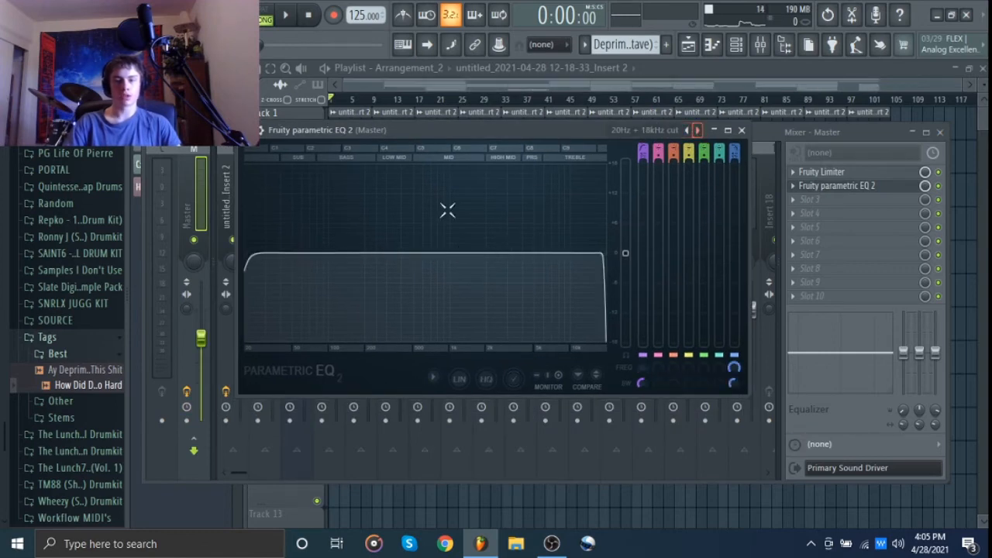
right_click(733, 369)
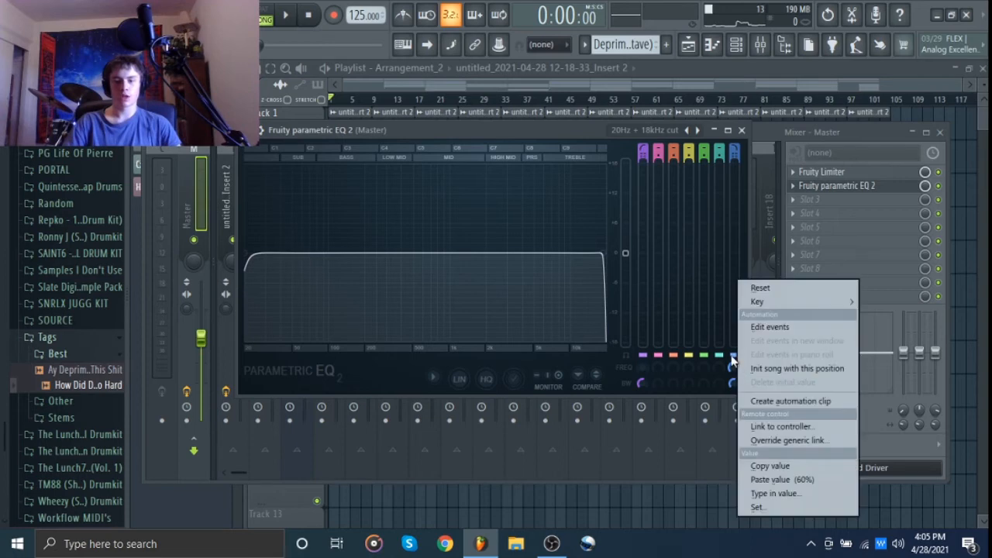
left_click(728, 365)
right_click(726, 366)
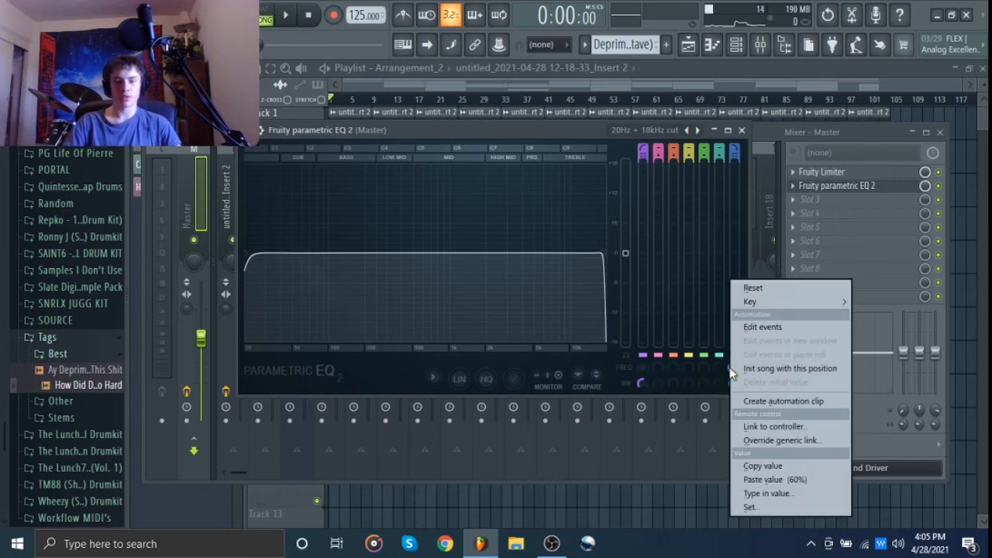
left_click(762, 401)
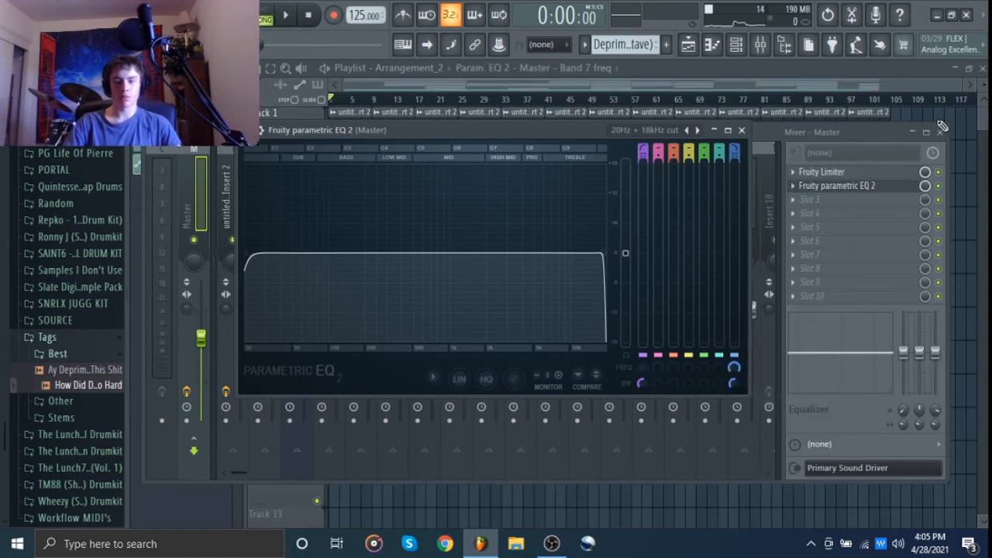
left_click(939, 133)
left_click(741, 129)
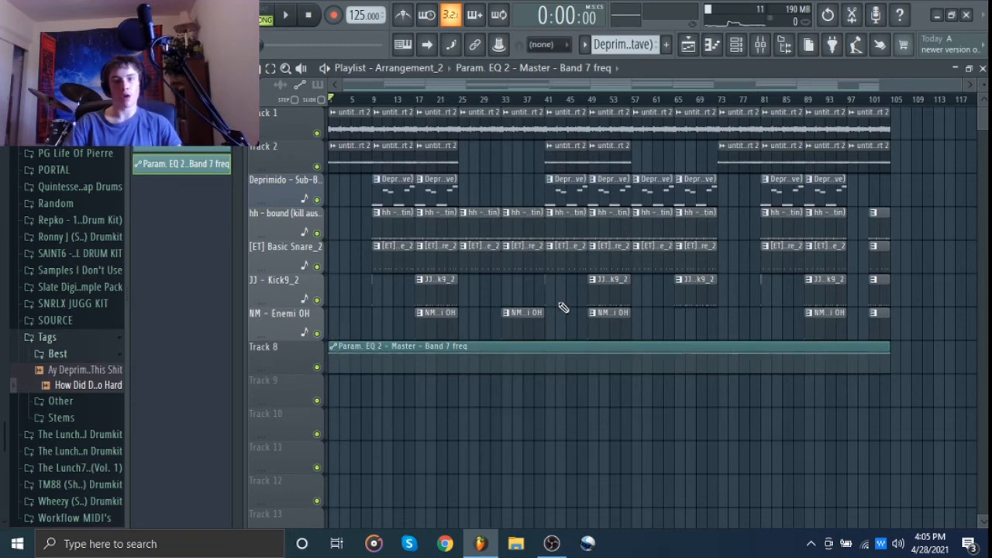
Shorten the band 7 frequency automation clip on Track 8 to span only bars 37 to 41
left_click_drag(890, 351, 533, 318)
scroll(525, 411, "up", 5)
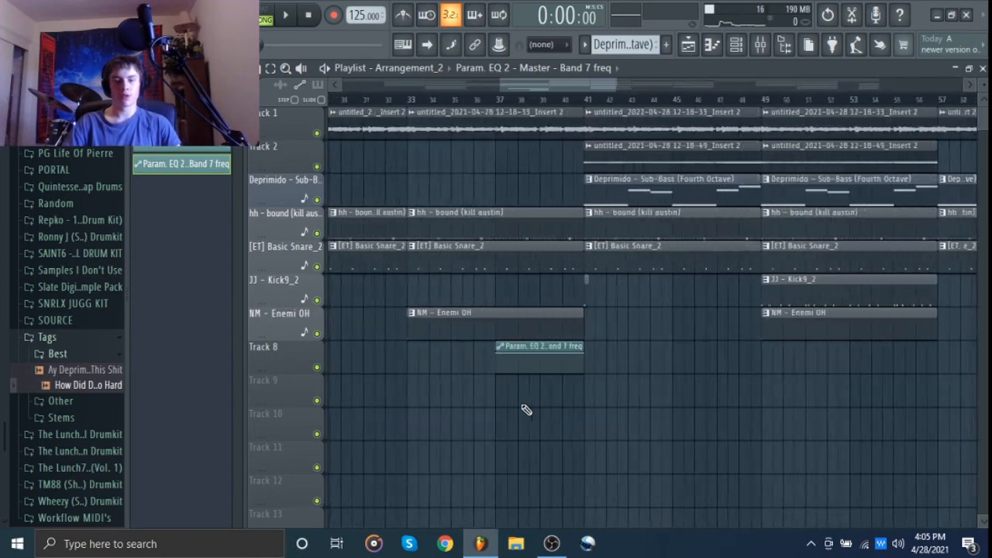
scroll(524, 409, "up", 4)
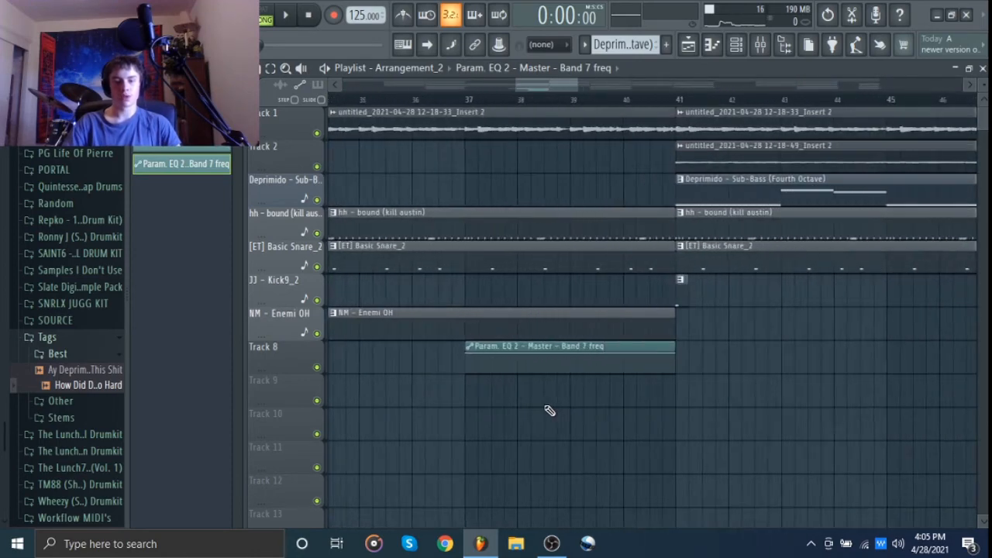
Shape the automation clip to stay at minimum until midway through bar 39, then rise quickly along a curve to its end value
right_click(590, 363)
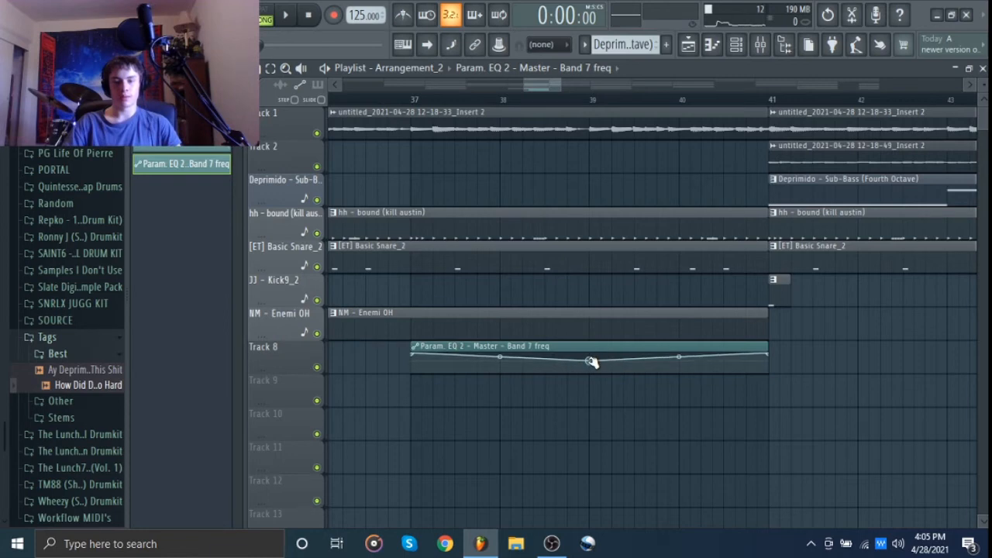
left_click_drag(592, 362, 593, 343)
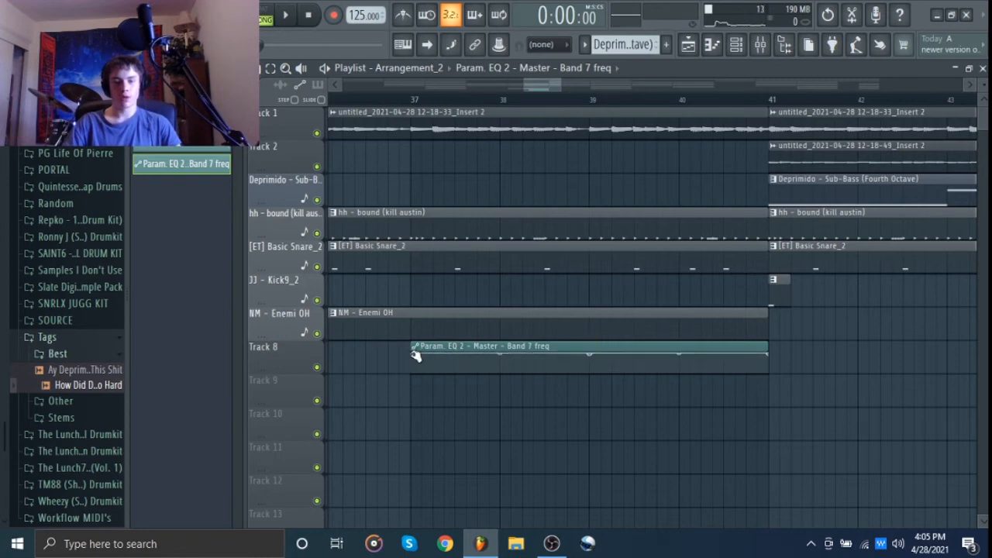
left_click_drag(411, 353, 412, 399)
right_click(591, 354)
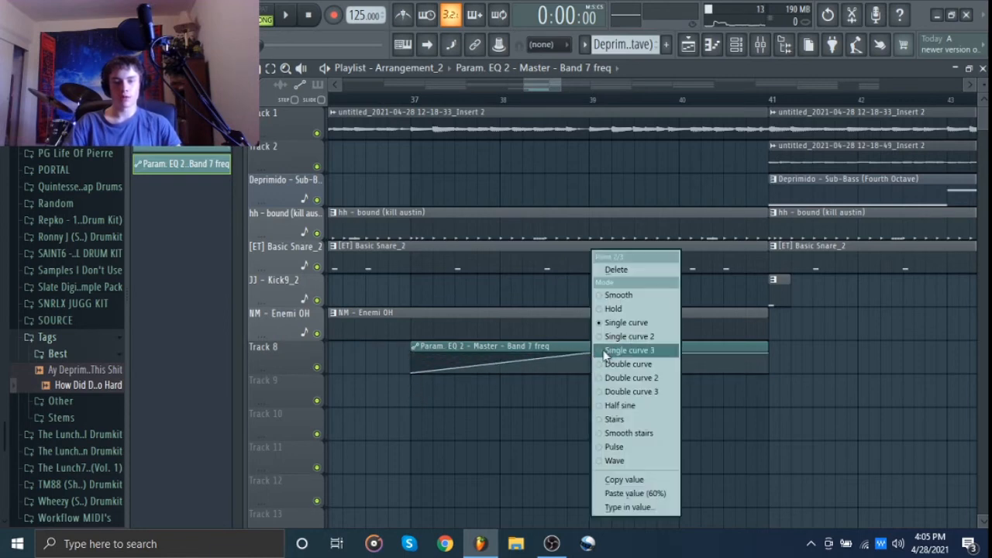
left_click(613, 270)
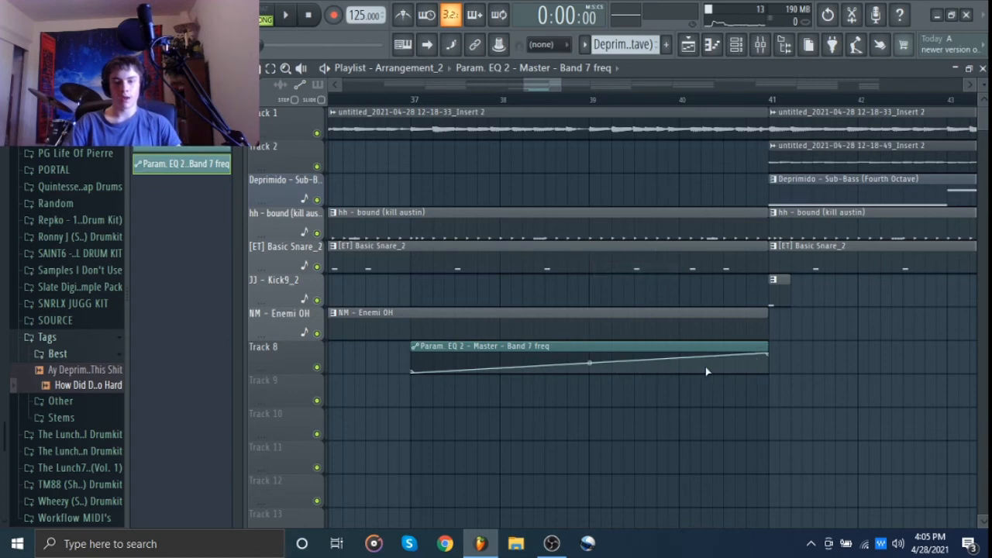
right_click(637, 372)
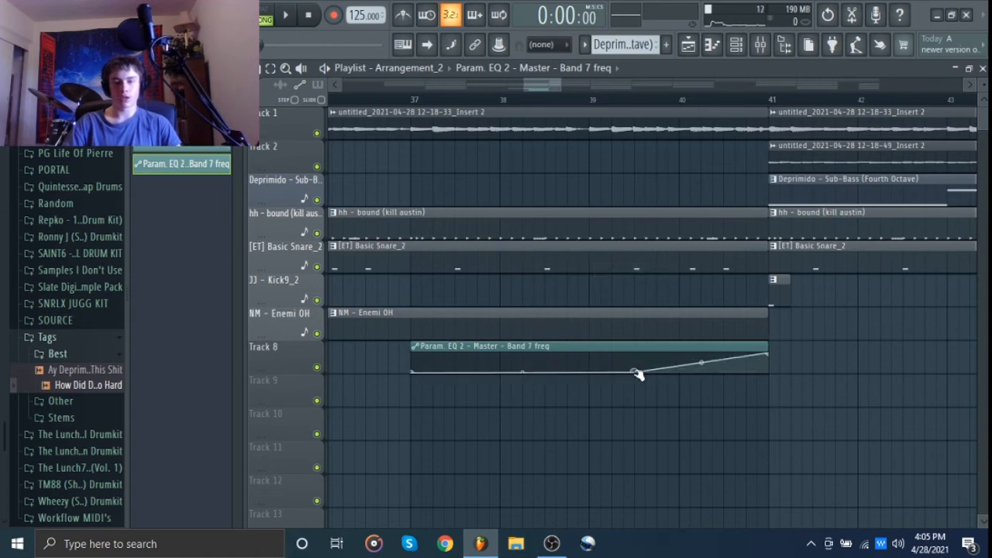
left_click_drag(700, 364, 679, 332)
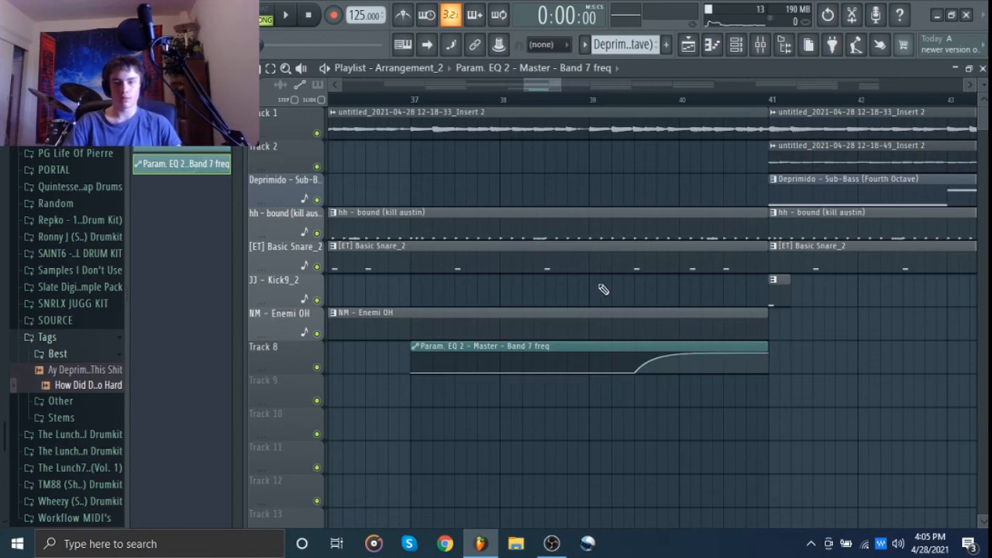
Play the filter automation briefly from bar 37
left_click(413, 100)
key("space")
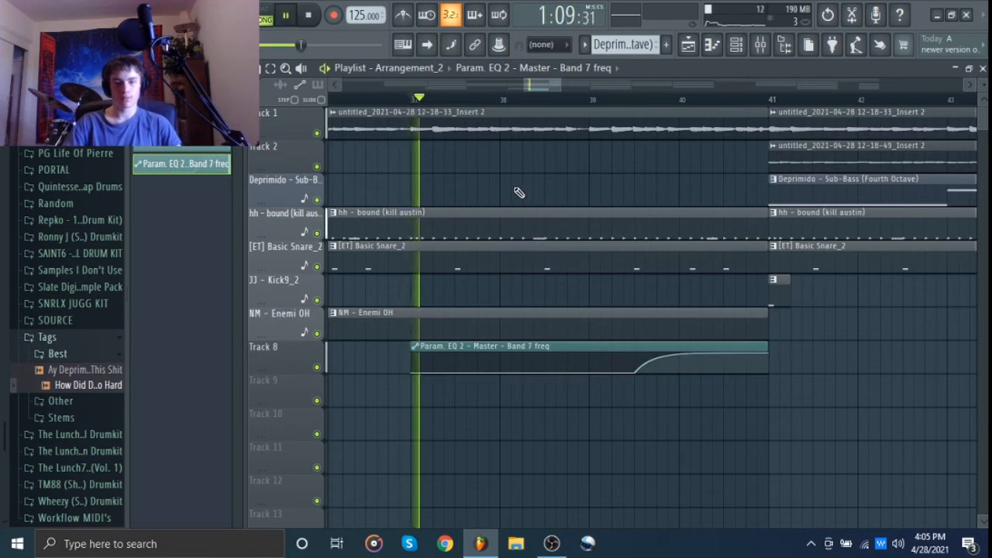
key("space")
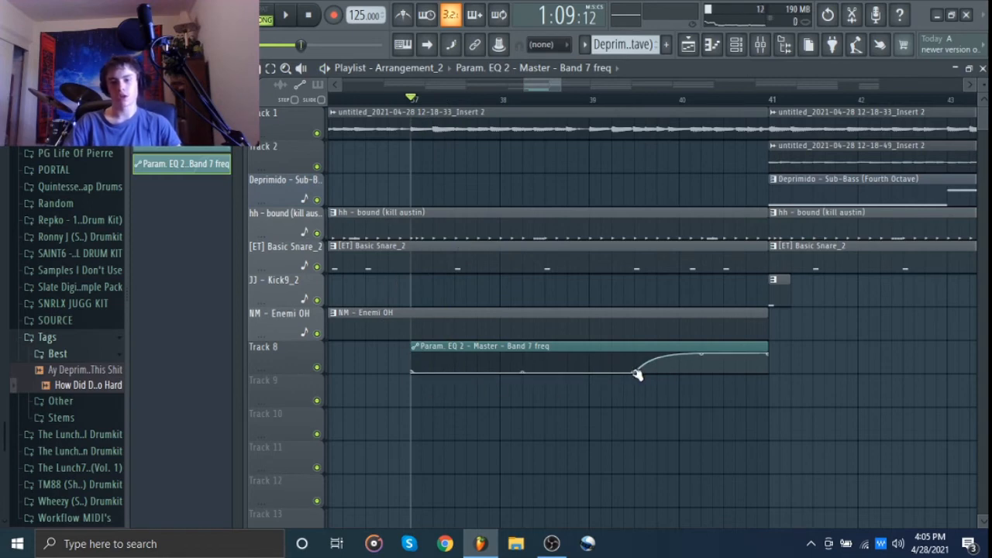
Raise the automation's middle point to 39% and copy its value to the starting point
left_click_drag(636, 374, 636, 367)
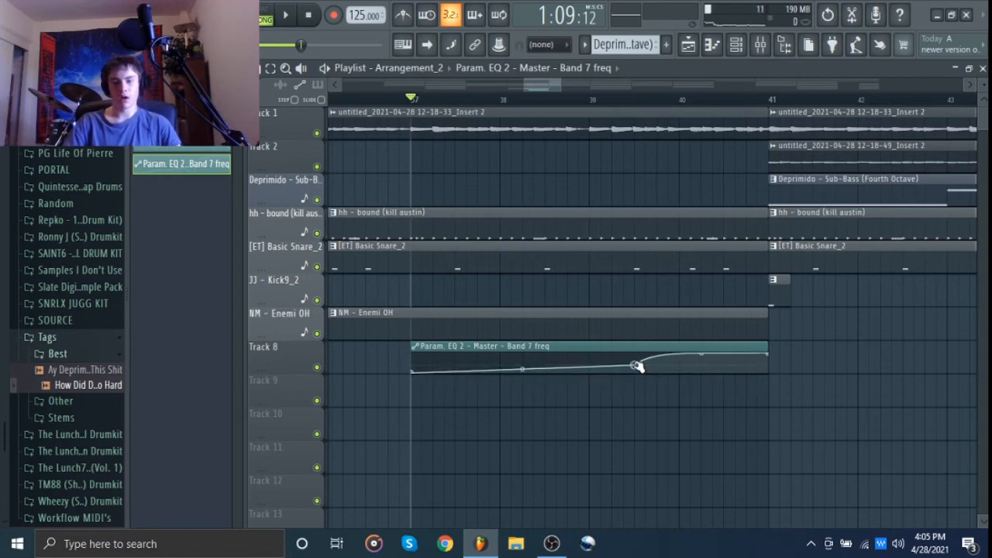
right_click(635, 365)
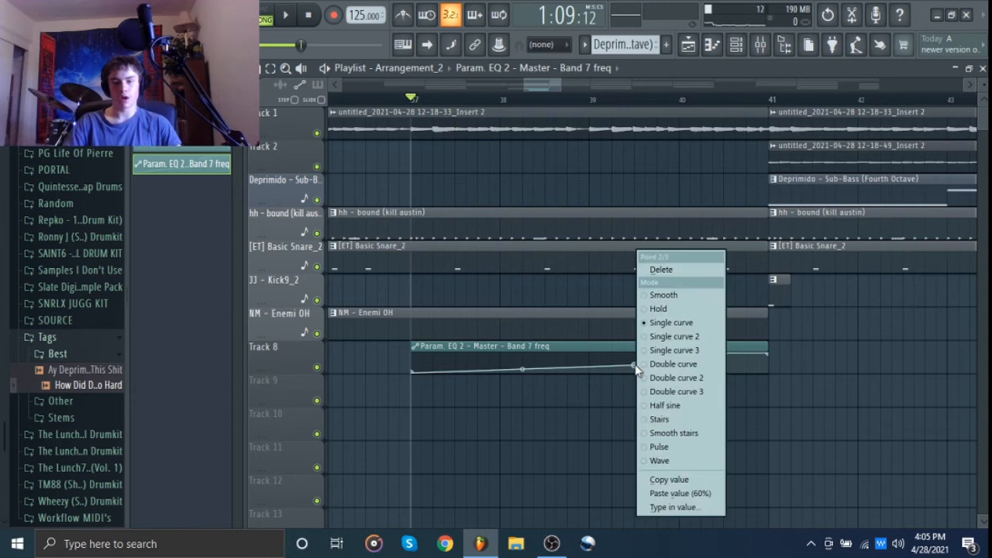
left_click(654, 479)
right_click(413, 372)
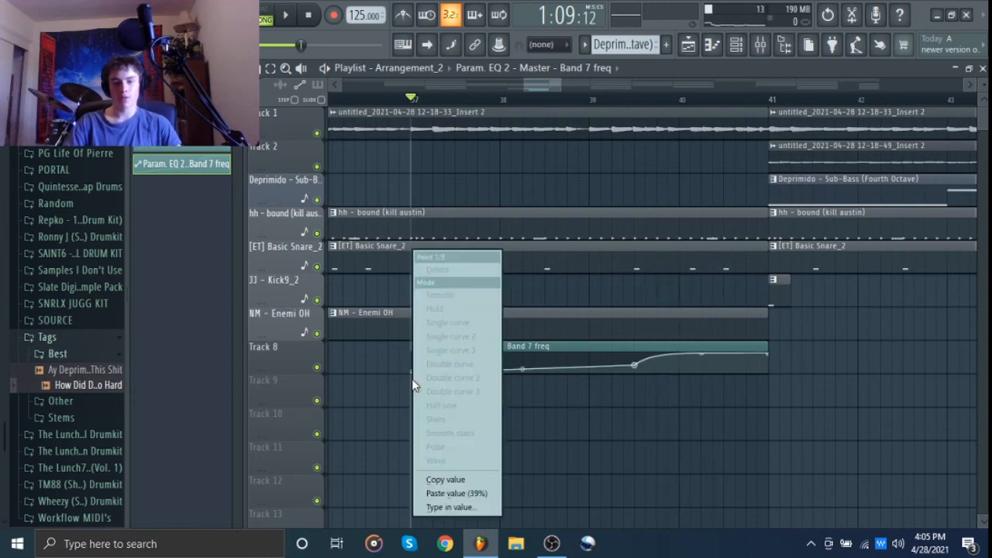
left_click(454, 493)
Play the section from bar 37 and bend the automation's final rise into a slow-starting curve
key("space")
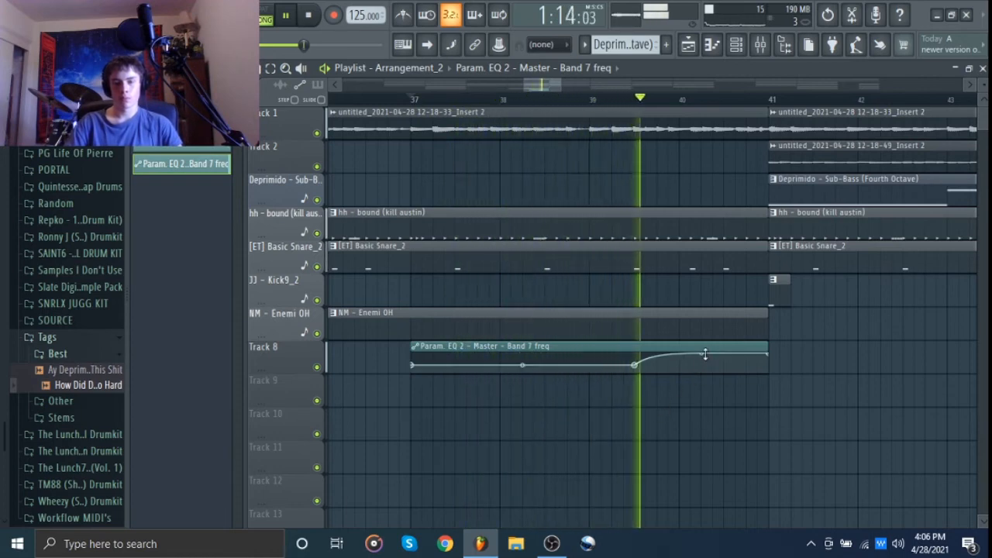
left_click_drag(705, 354, 705, 361)
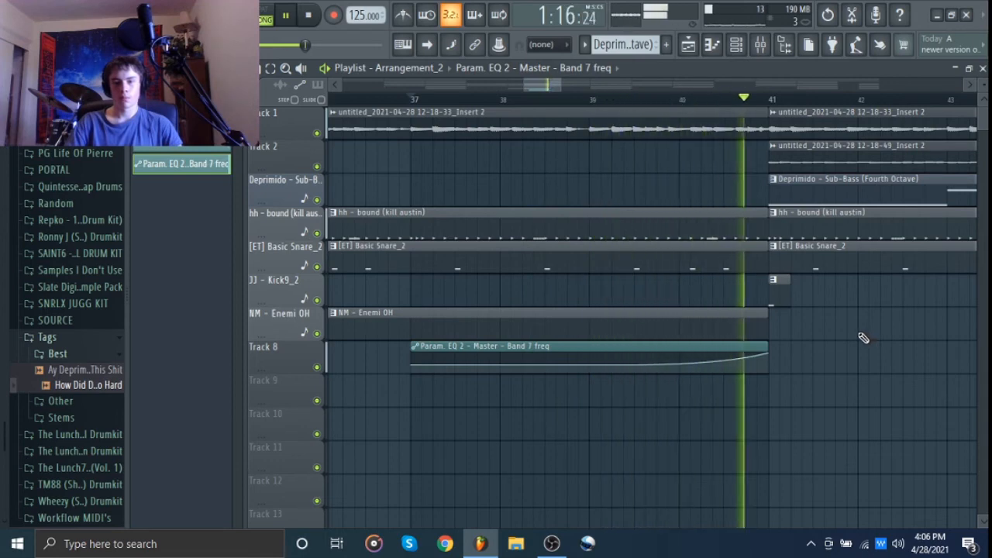
key("space")
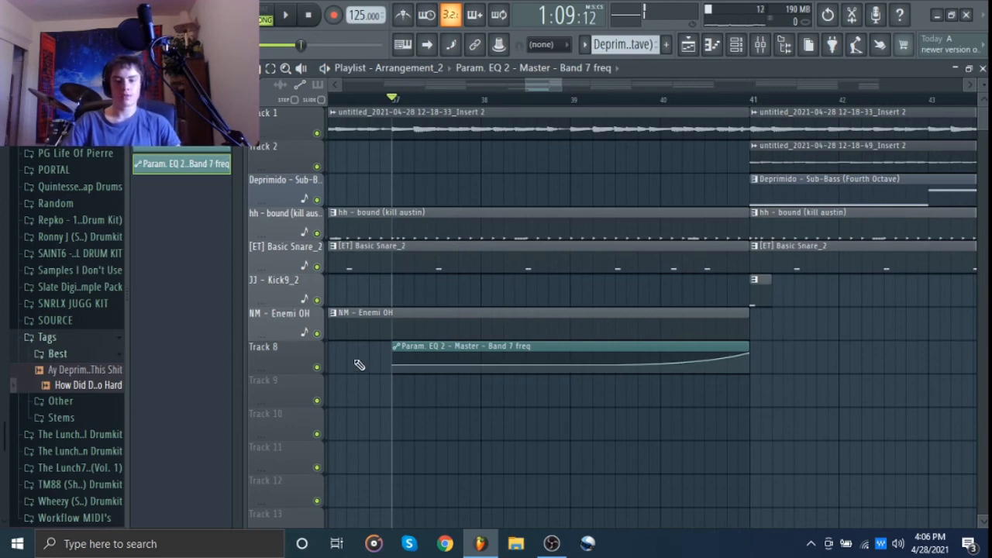
Make Track 8 taller and lower the automation's starting and middle points slightly to nearly the same level
left_click_drag(287, 372, 288, 411)
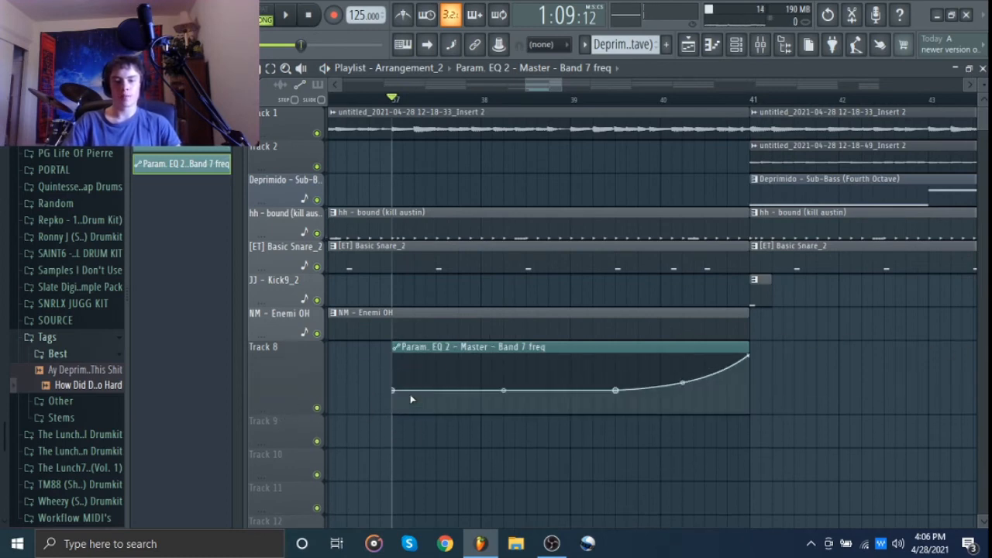
left_click_drag(397, 391, 393, 398)
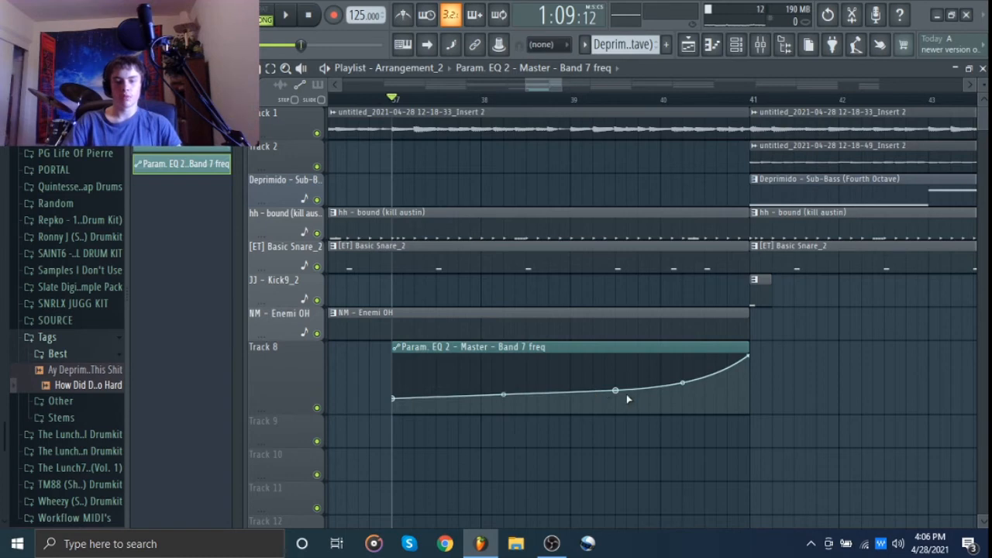
left_click_drag(618, 392, 616, 400)
right_click(616, 401)
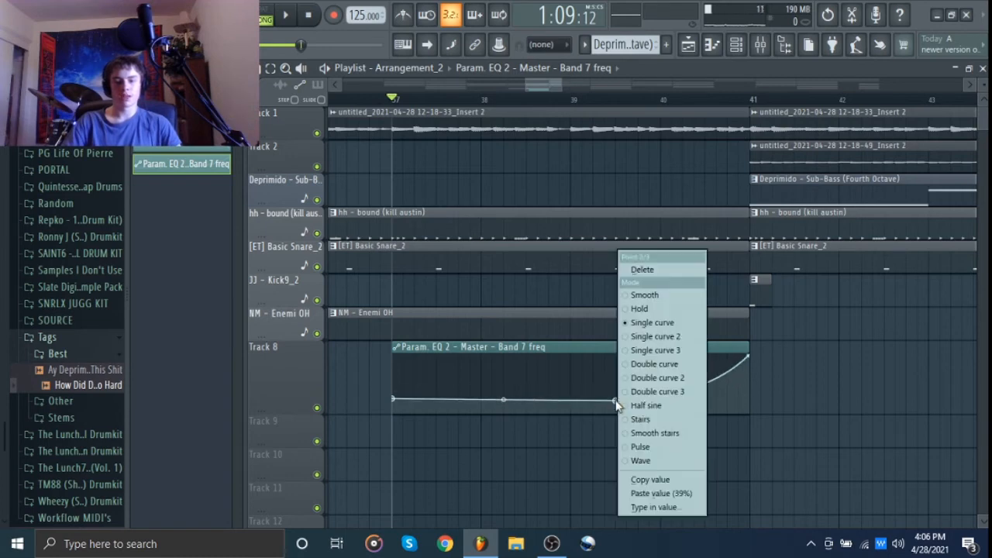
left_click(475, 425)
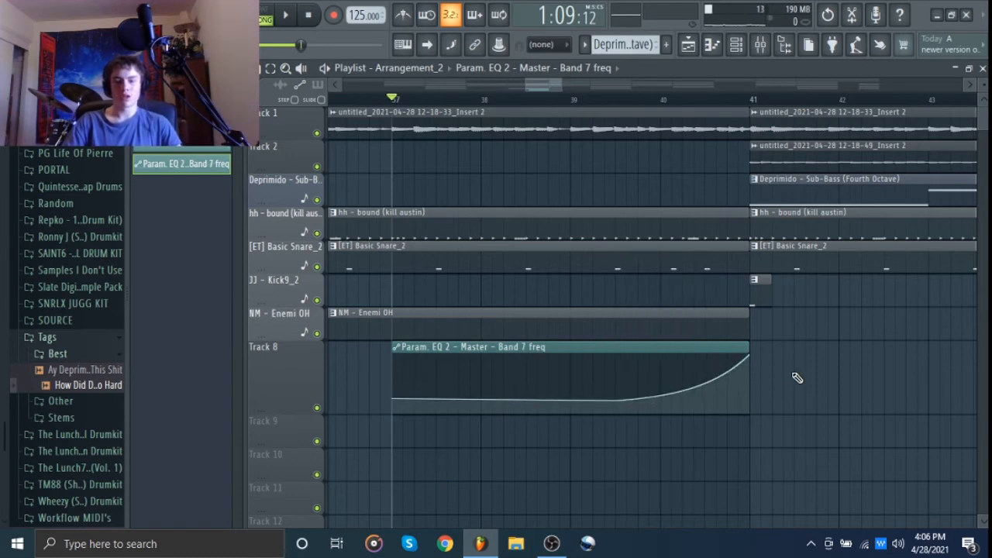
Delete the band 7 frequency automation clip from both Track 8 and the project's clip list
right_click(494, 383)
scroll(493, 382, "down", 8)
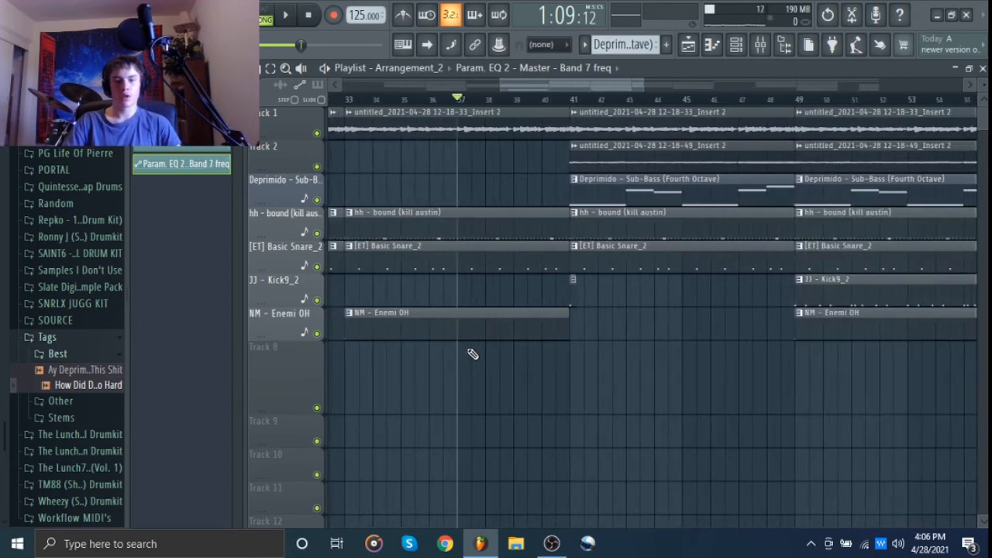
right_click(183, 165)
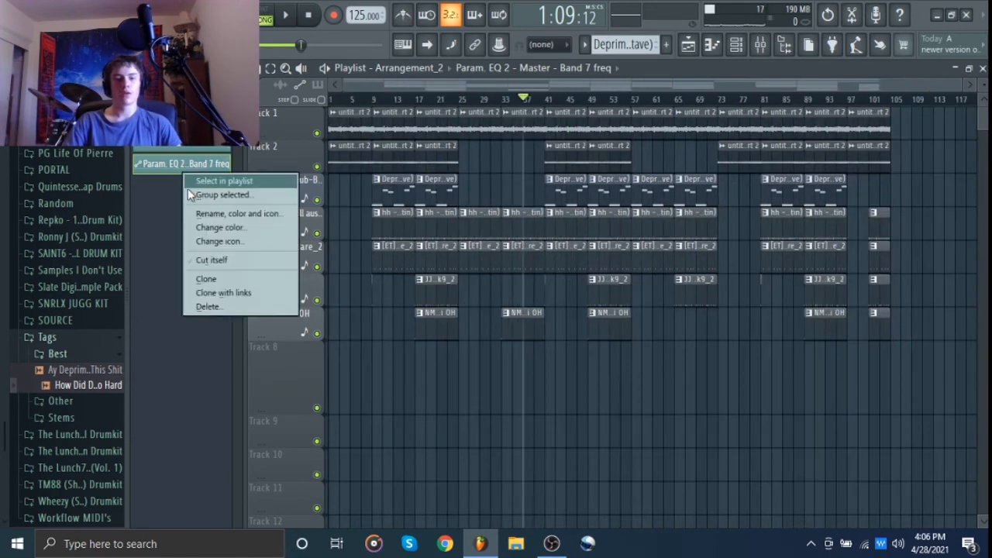
left_click(204, 304)
Collapse the Tags folder and return to the drum kit folders at the start of the sample list
left_click(51, 354)
left_click(48, 338)
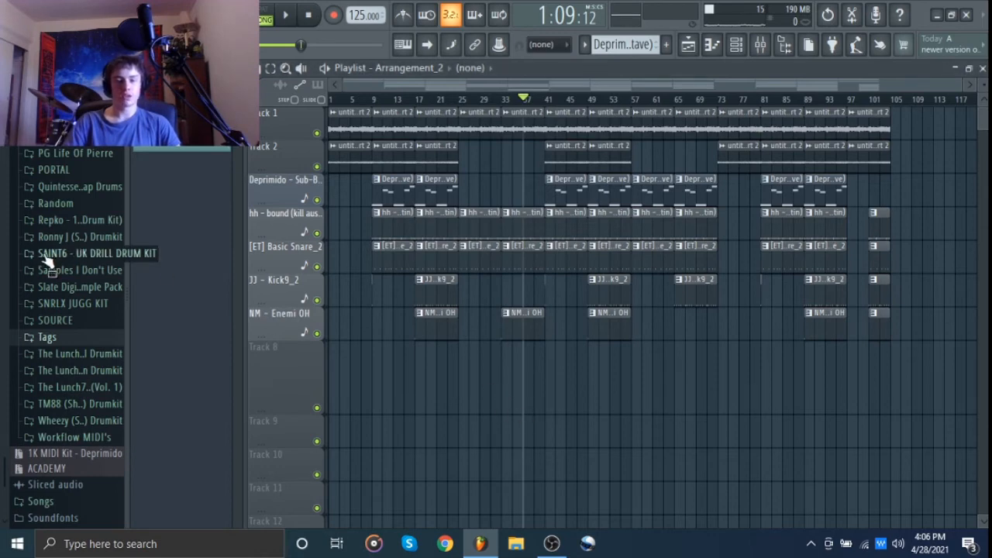
scroll(43, 256, "up", 5)
scroll(43, 252, "up", 1)
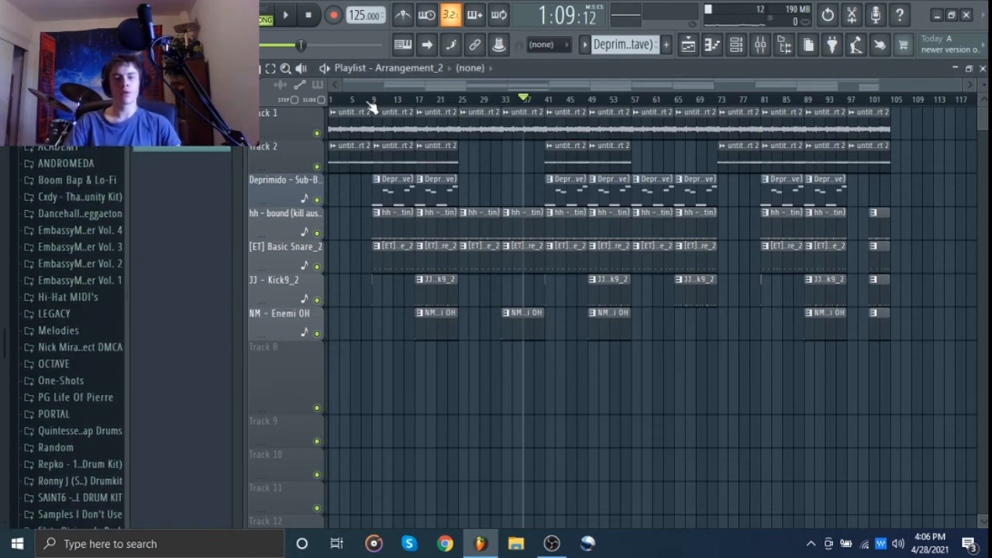
Place Cxdy - Fx Transition (2) from the FX folder of the Cxdy v. drum kit on Track 8 at about bar 6
left_click_drag(371, 103, 328, 101)
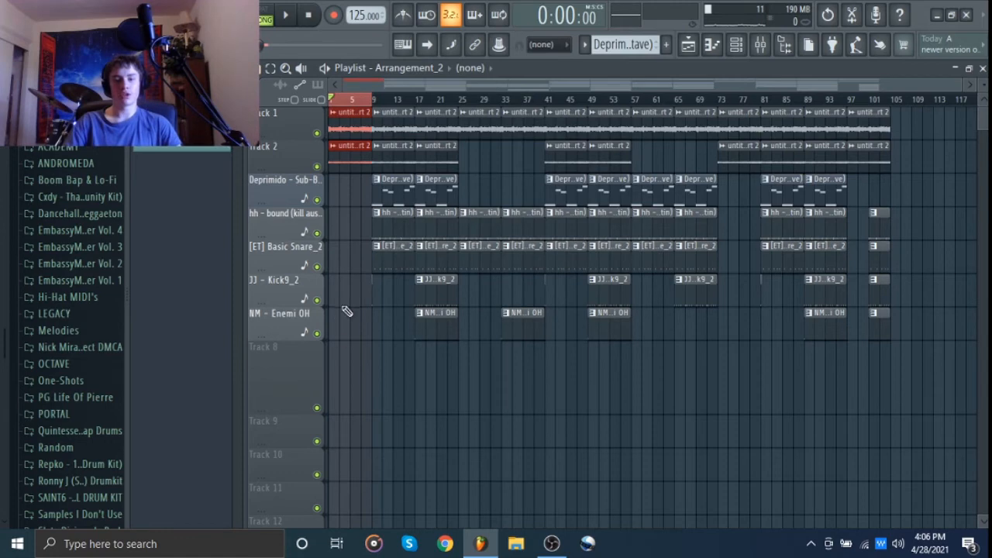
left_click(373, 355, "ctrl")
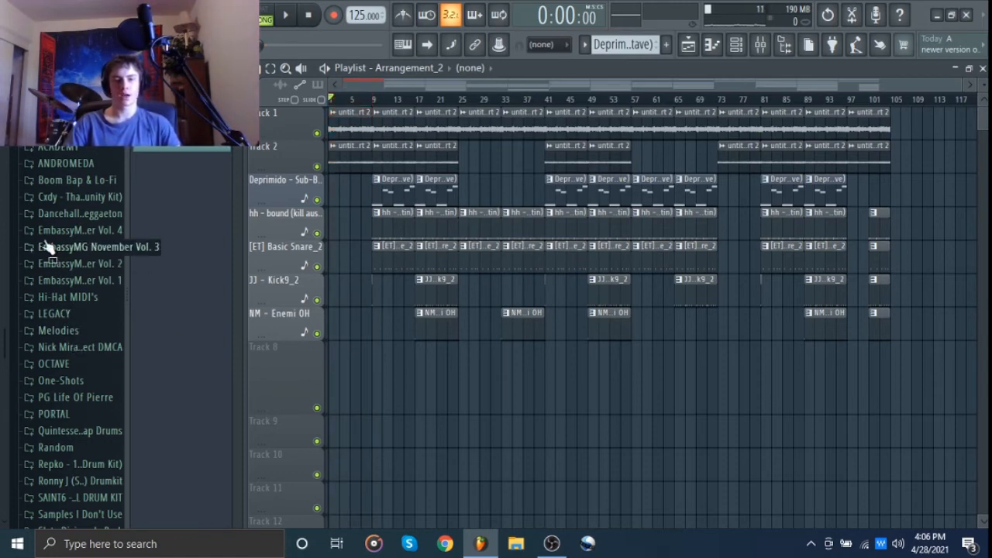
left_click(70, 198)
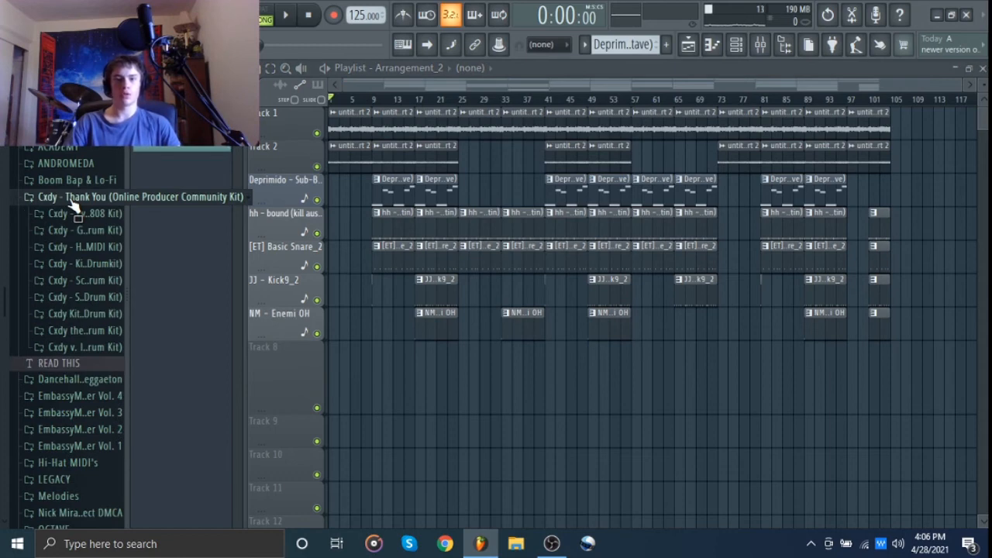
left_click(54, 346)
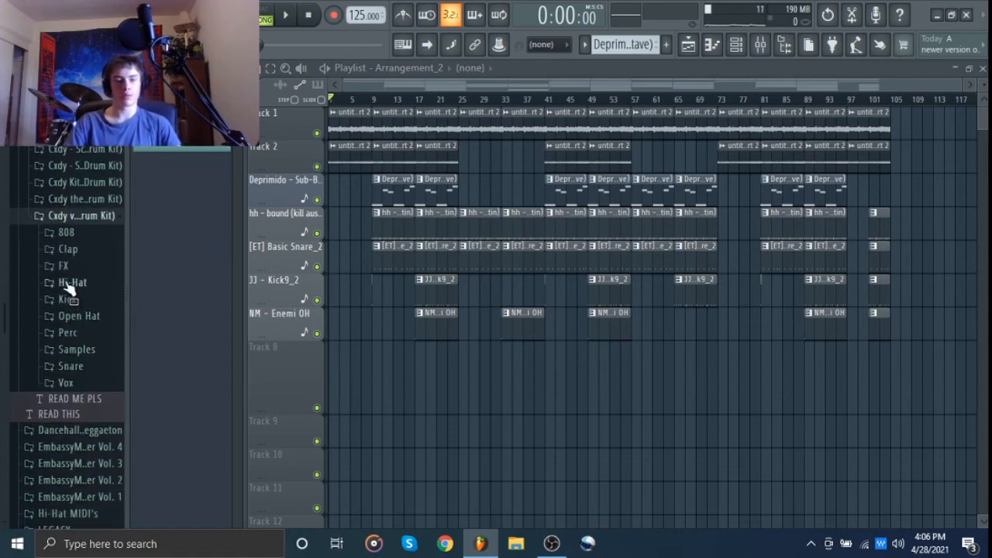
left_click(64, 268)
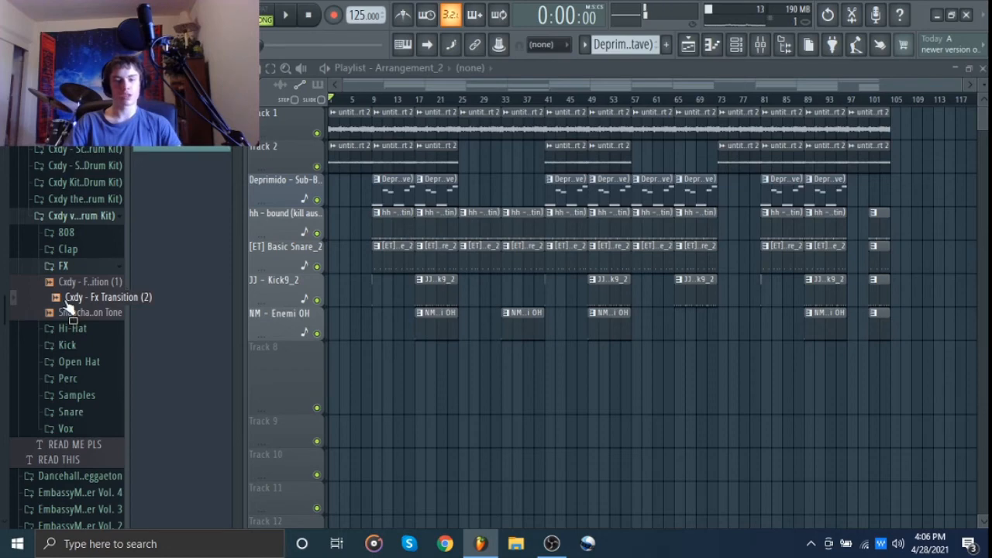
left_click_drag(68, 304, 357, 388)
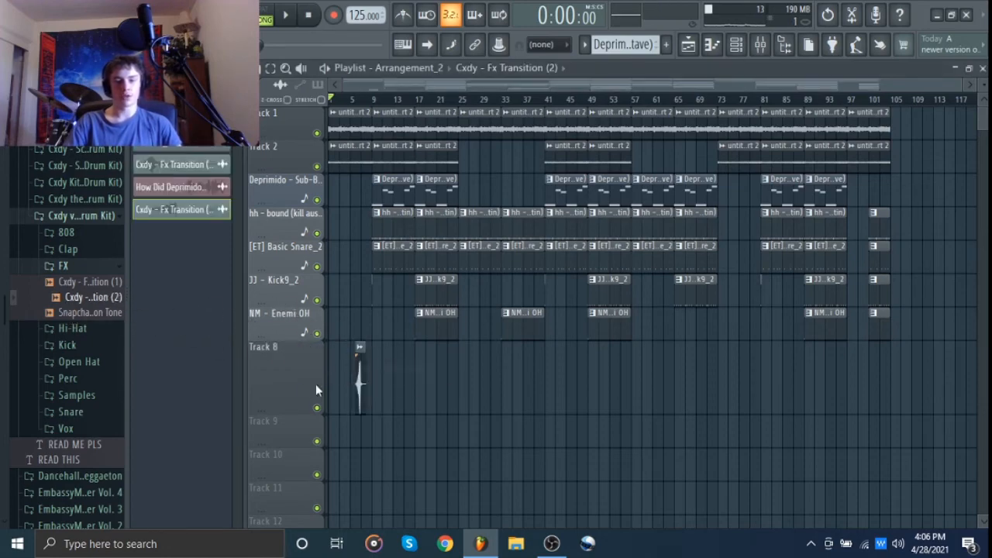
Move the Cxdy - Fx Transition (2) clip on Track 8 so its peak lands exactly on the start of bar 9
scroll(361, 428, "up", 10)
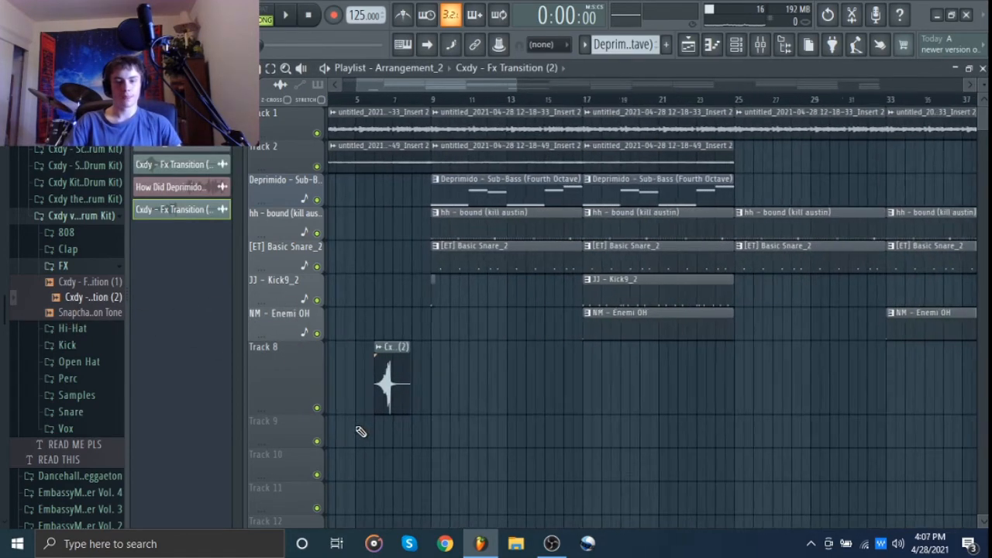
scroll(558, 440, "up", 5)
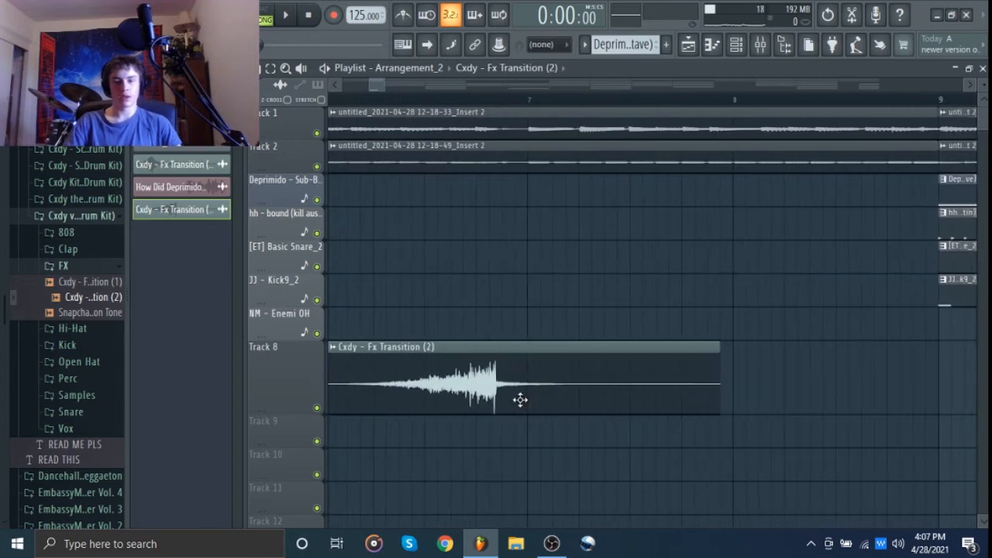
left_click_drag(519, 398, 985, 392)
scroll(917, 401, "up", 1)
scroll(910, 432, "up", 4)
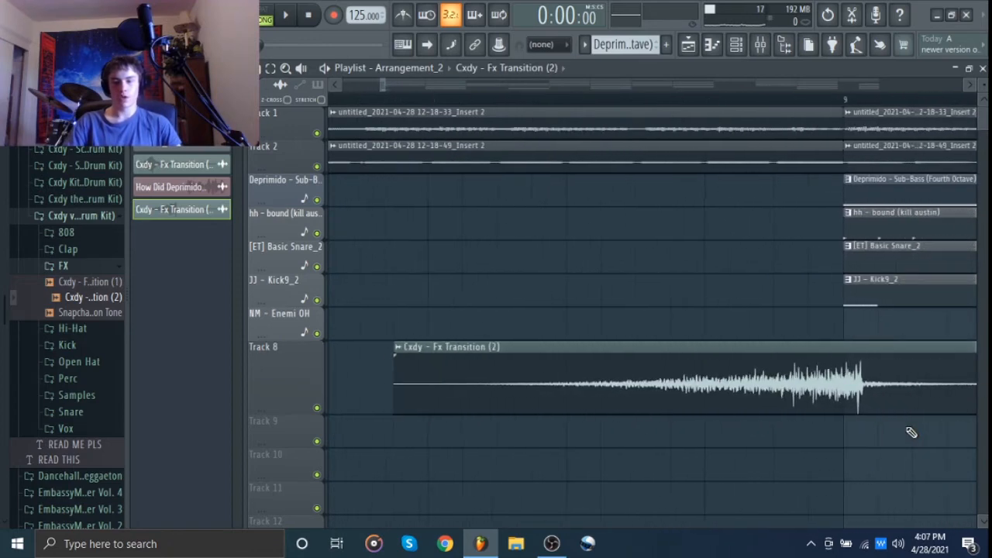
left_click_drag(907, 379, 876, 384)
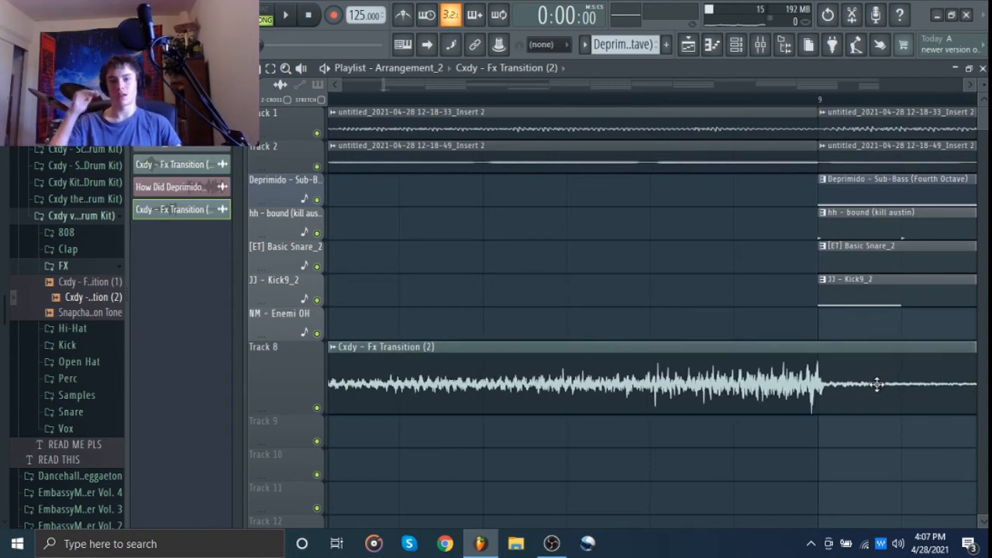
scroll(876, 385, "down", 5)
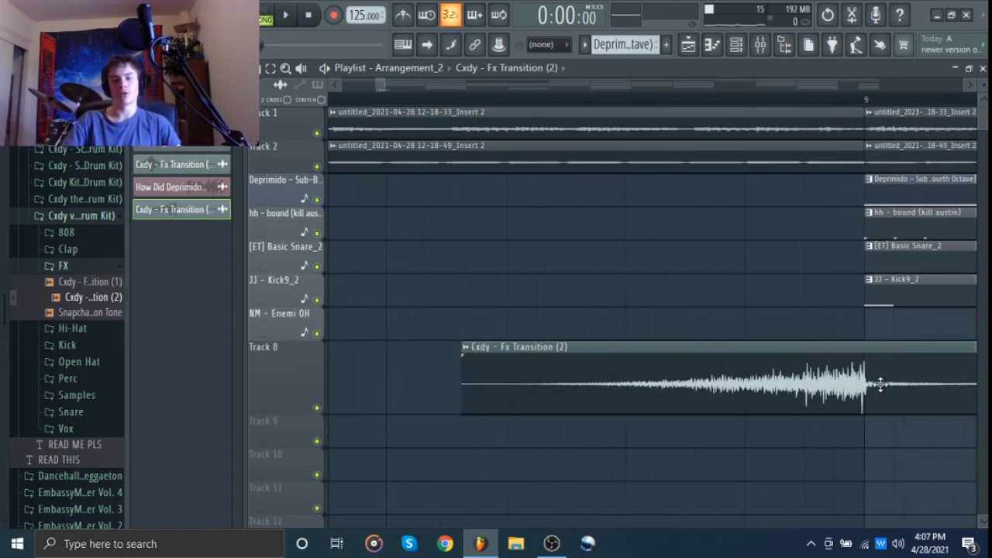
Play the arrangement through the transition effect into bar 9
left_click(549, 100)
key("space")
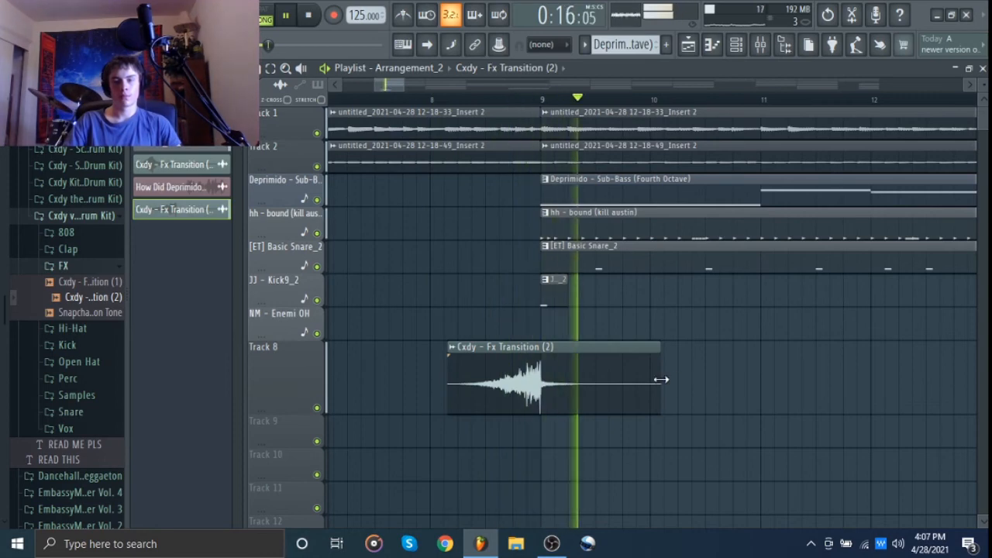
scroll(668, 395, "down", 5)
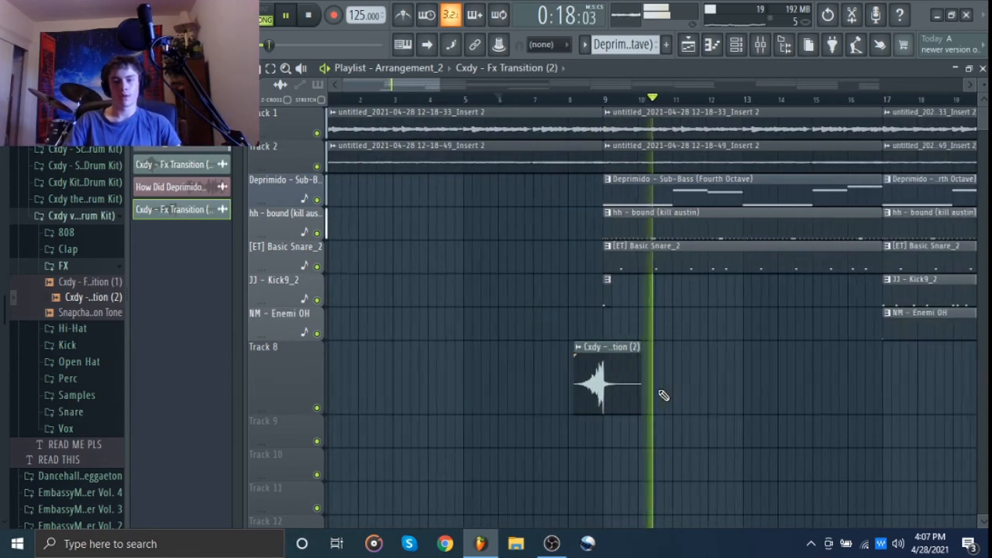
key("space")
Lower the volume of the transition sample in its channel settings and play it again into bar 9
double_click(606, 384)
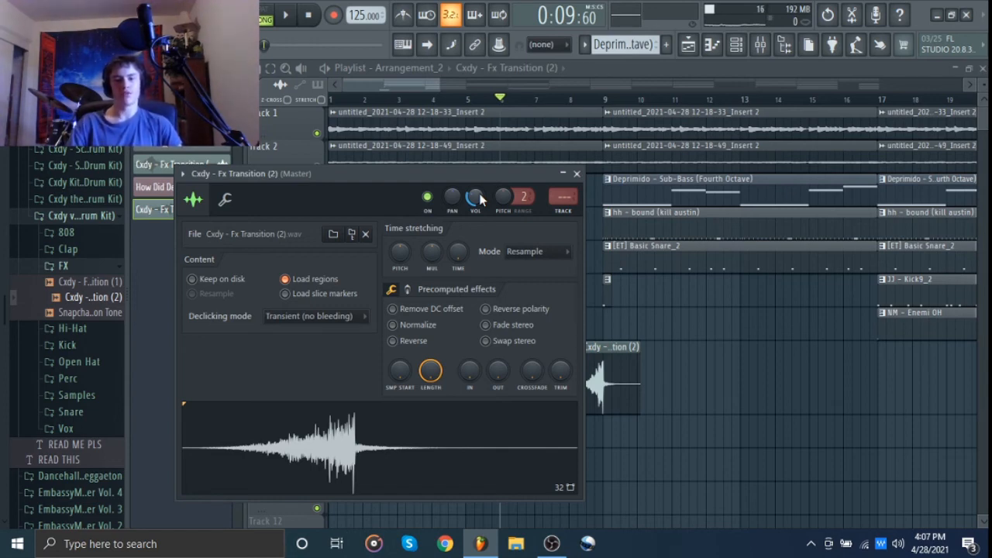
key("space")
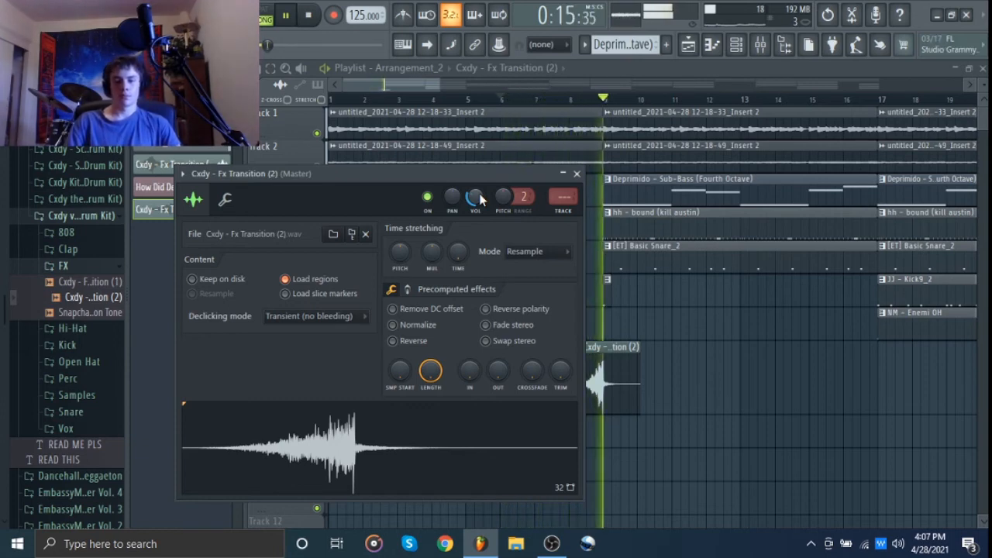
left_click(577, 174)
key("space")
Copy the transition clip along Track 8 to peak at bars 41 and 81, and play the bar 41 transition
scroll(633, 265, "down", 1)
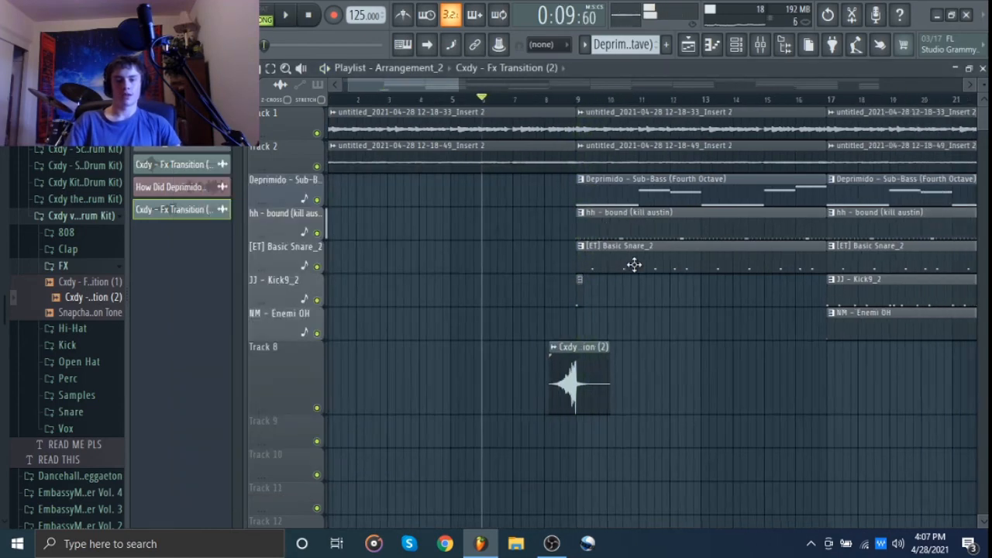
scroll(594, 277, "down", 8)
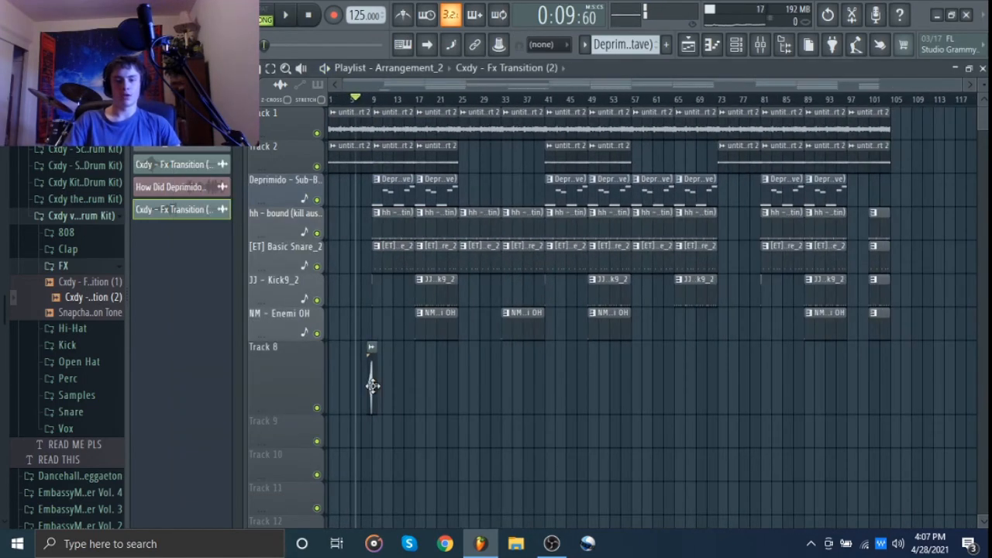
left_click_drag(373, 385, 760, 387)
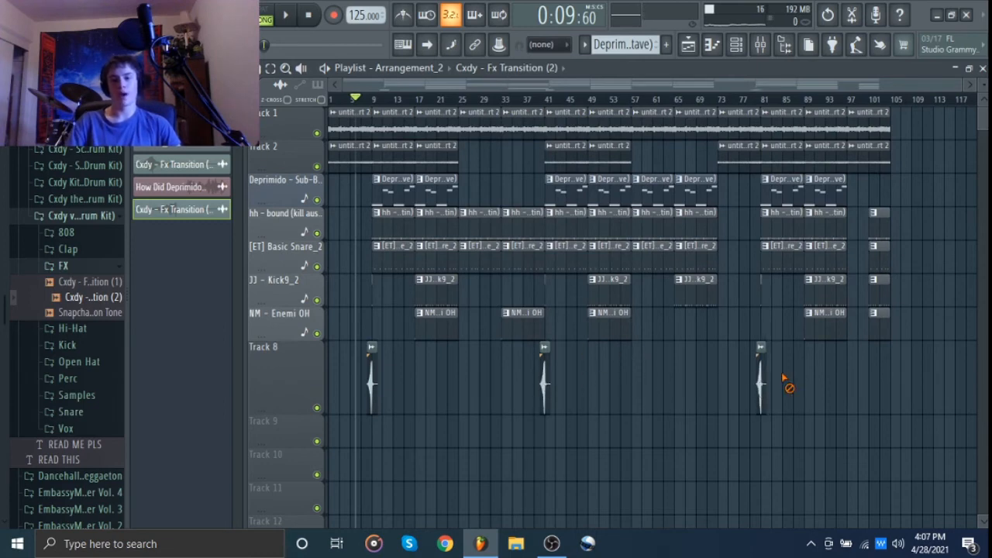
left_click(525, 98)
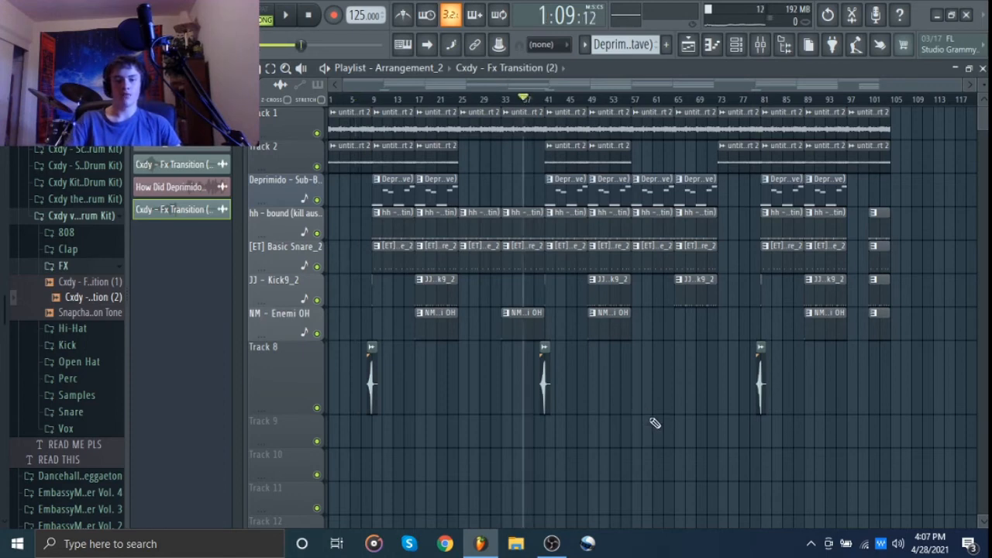
key("space")
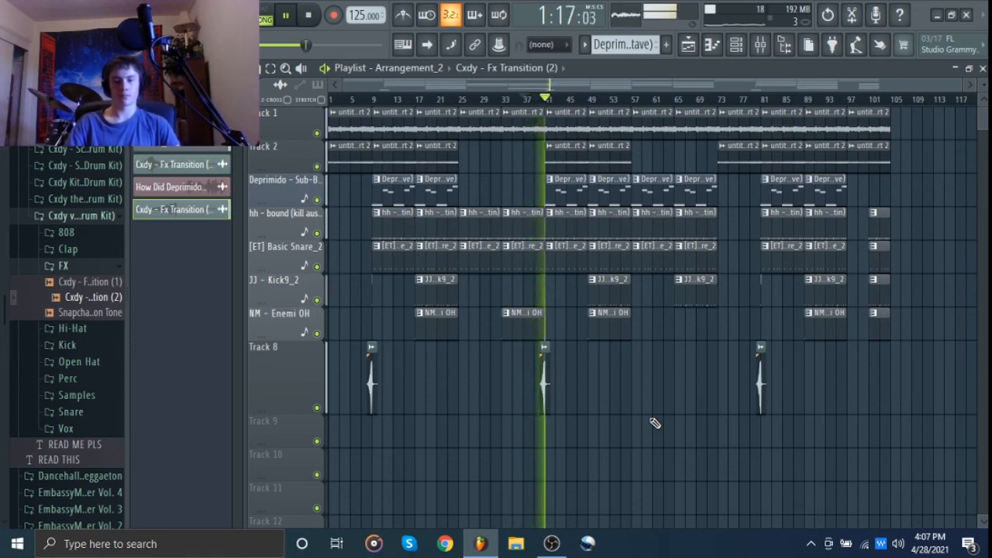
key("space")
Delete all three transition effect clips from Track 8
right_click(371, 379)
right_click(544, 380)
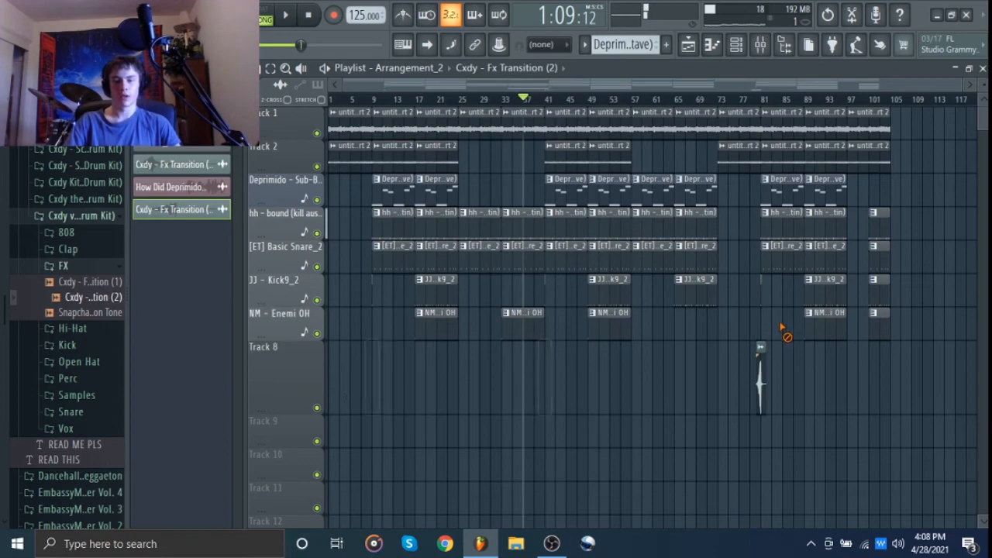
right_click(757, 371)
Shorten the Track 1 melody, hh - bound and NM - Enemi OH clips ending at bar 41 by about half a bar
scroll(526, 340, "up", 6)
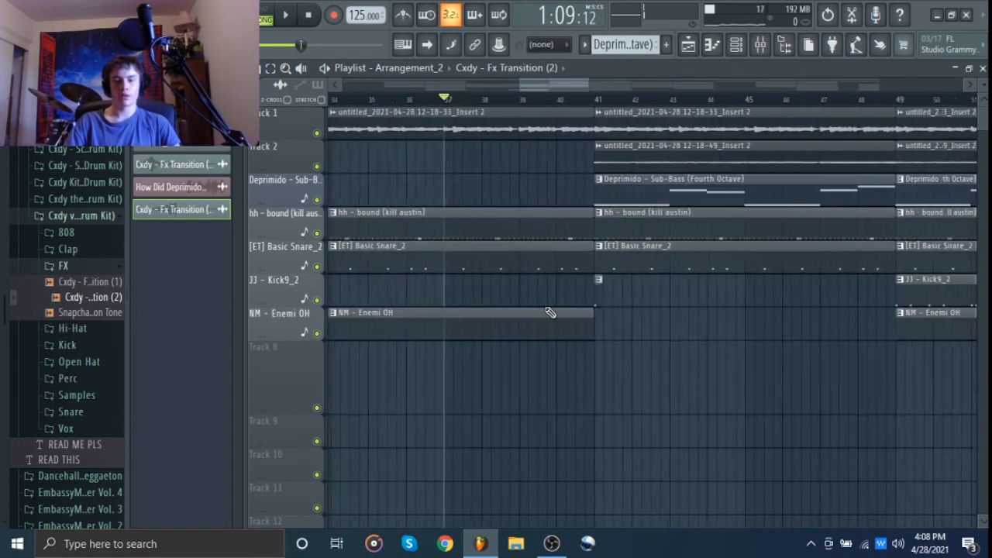
scroll(558, 307, "up", 4)
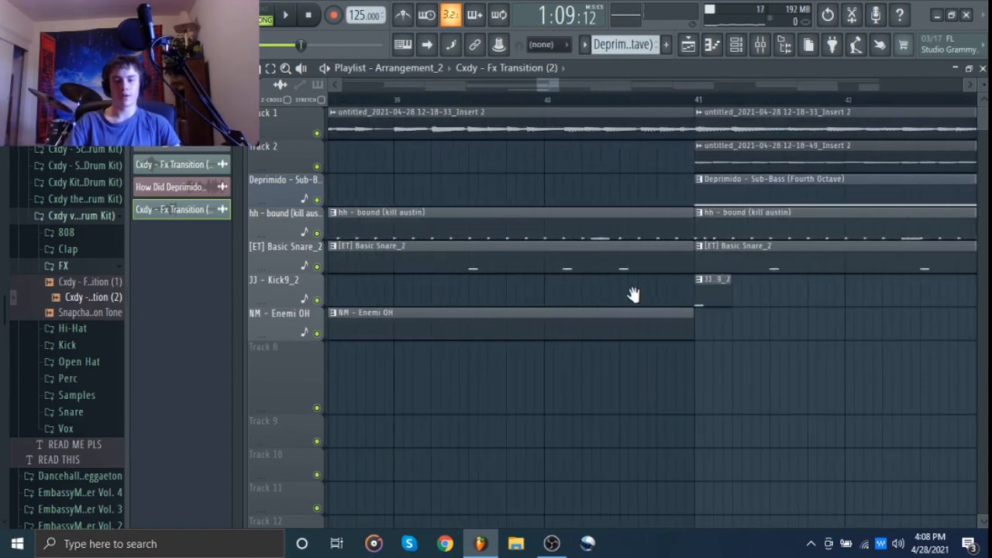
scroll(688, 255, "down", 10)
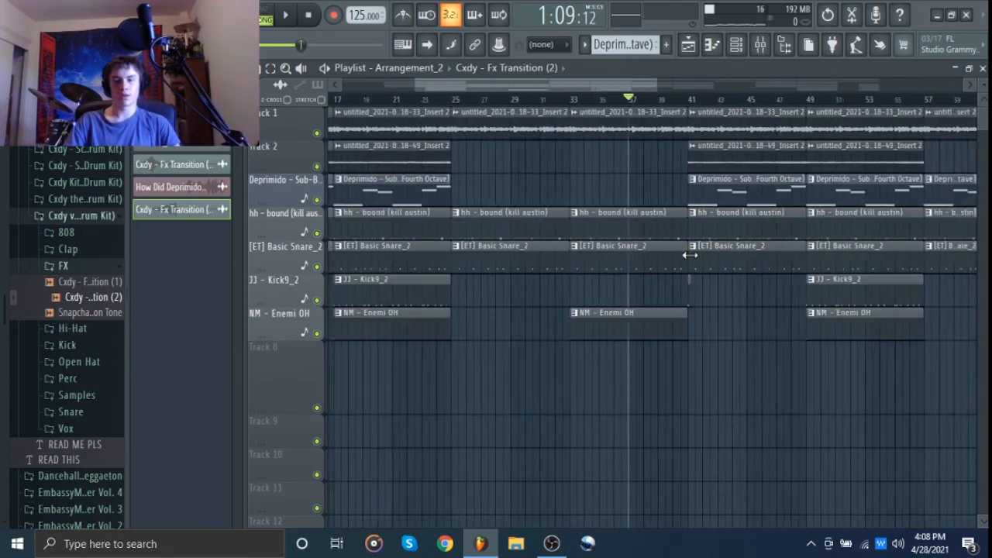
scroll(669, 316, "up", 8)
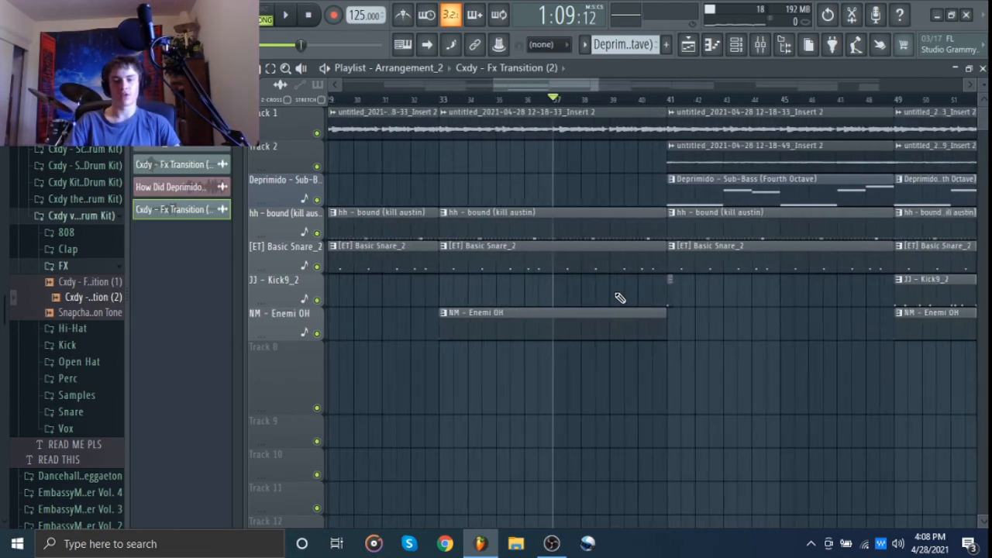
scroll(713, 291, "up", 1)
left_click_drag(698, 265, 699, 377)
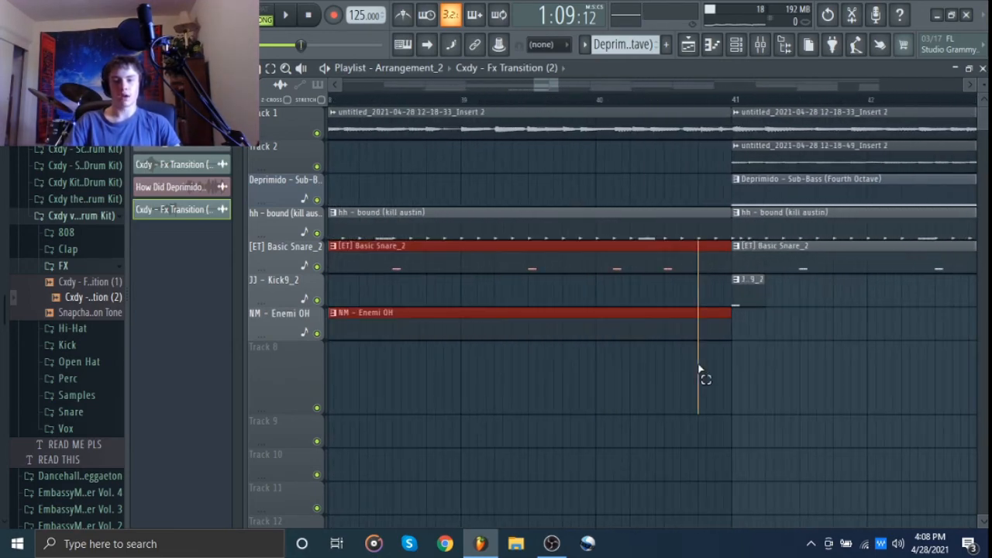
right_click(688, 172)
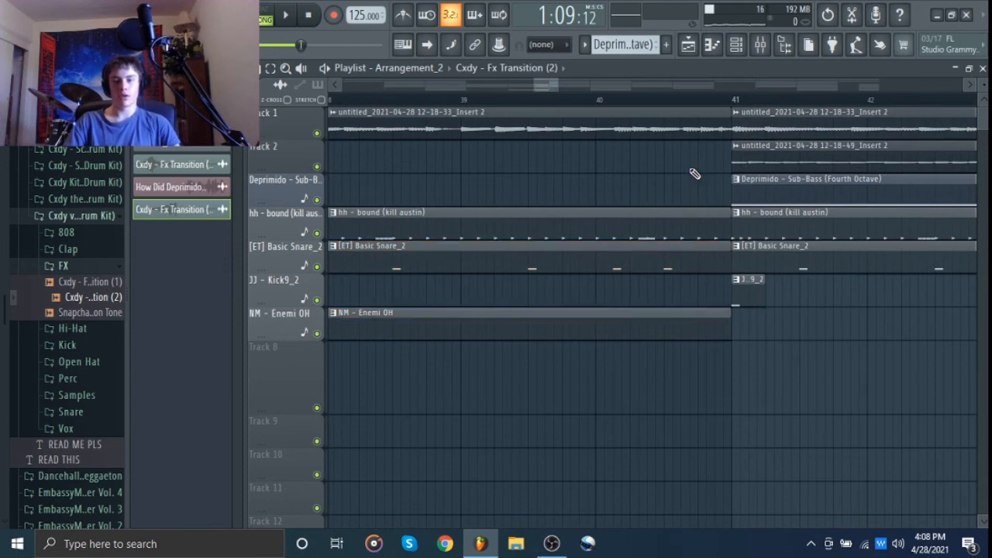
left_click(692, 134)
left_click(666, 230, "ctrl")
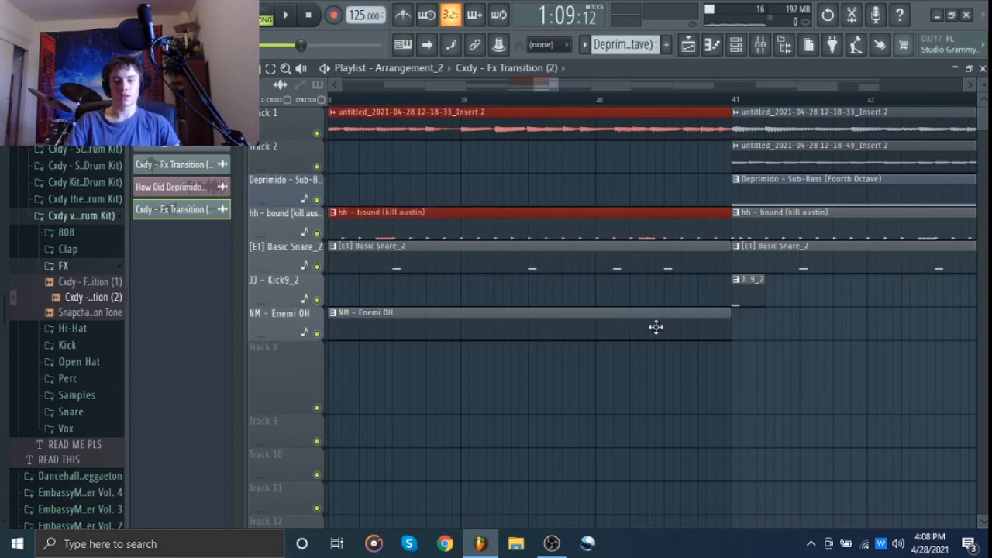
left_click(655, 327, "ctrl")
left_click_drag(728, 326, 664, 344)
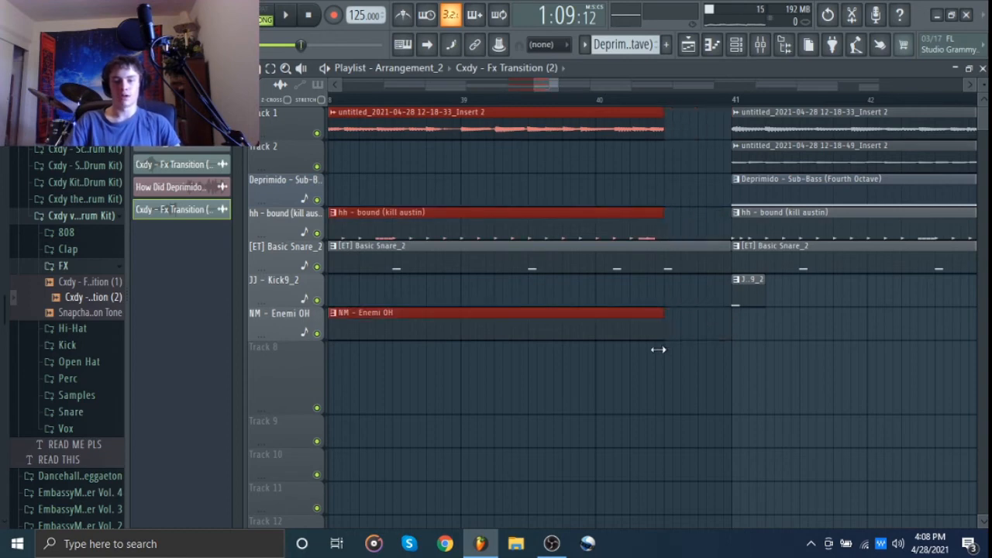
right_click(703, 349)
Play from about bar 39 through the half-bar gap into the section at bar 41
scroll(693, 351, "down", 3)
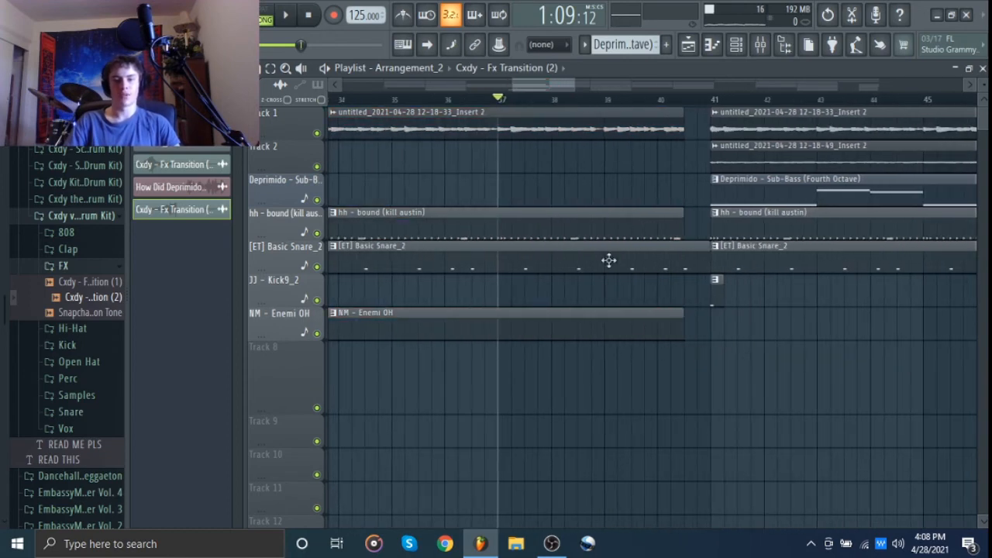
left_click(605, 101)
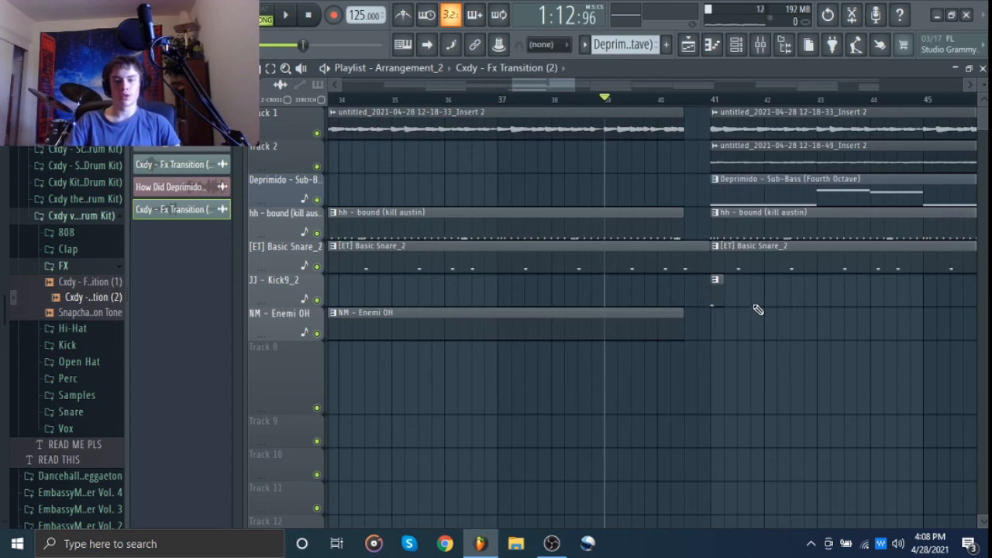
key("space")
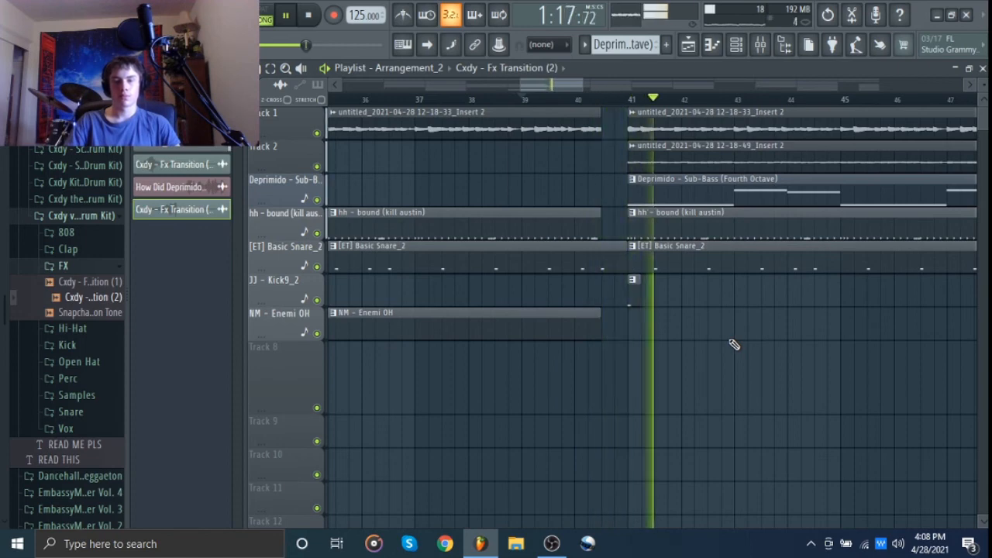
key("space")
scroll(734, 344, "down", 2)
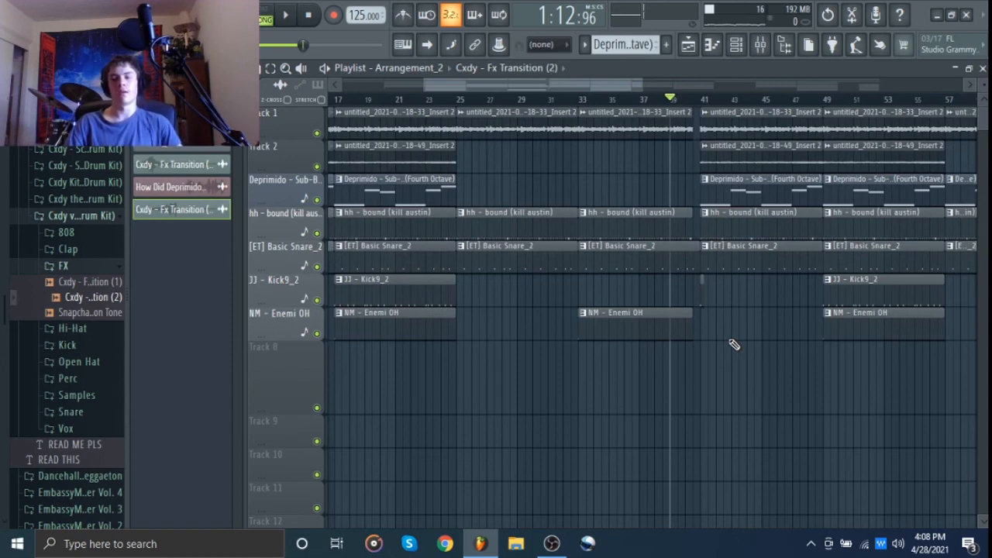
scroll(734, 344, "right", 1)
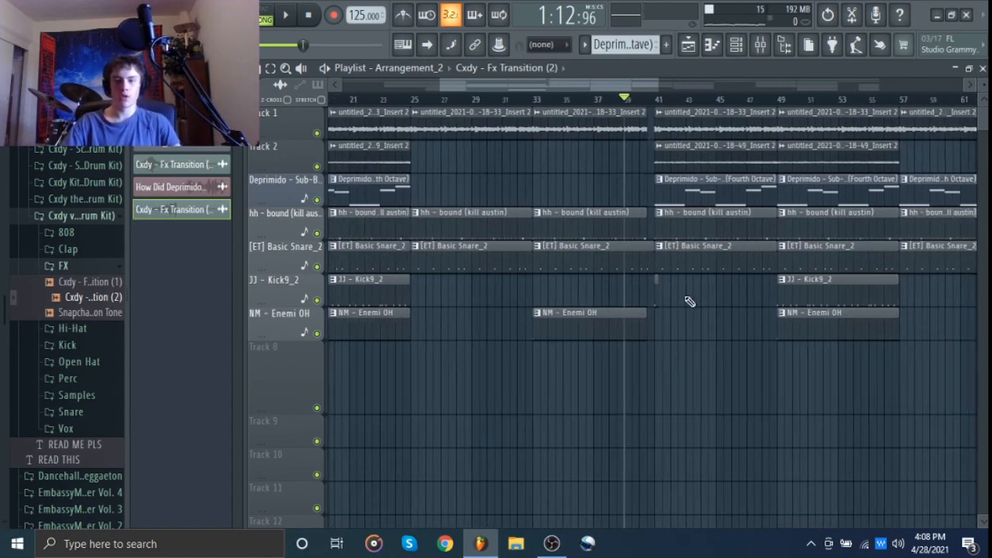
left_click_drag(661, 117, 887, 356)
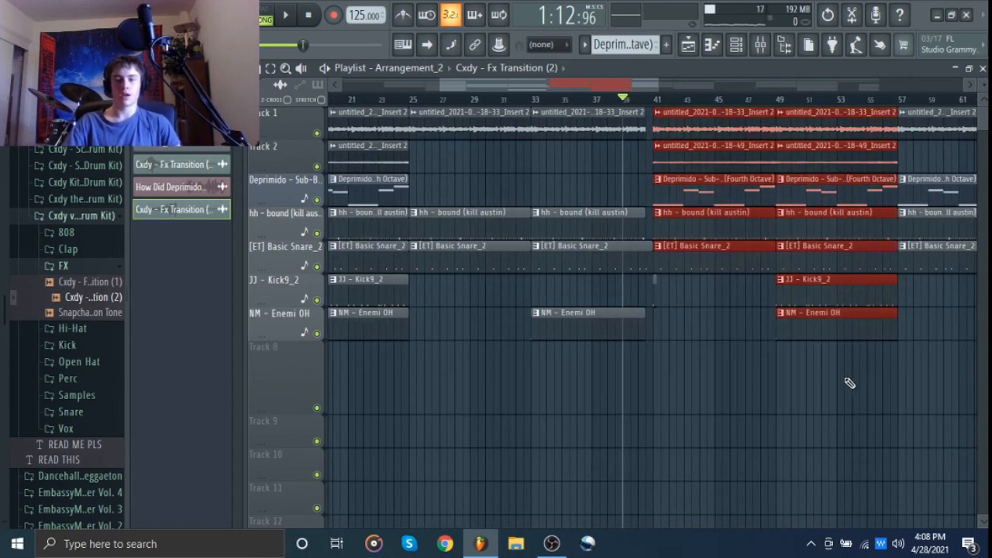
left_click(848, 380)
left_click_drag(832, 389, 755, 424)
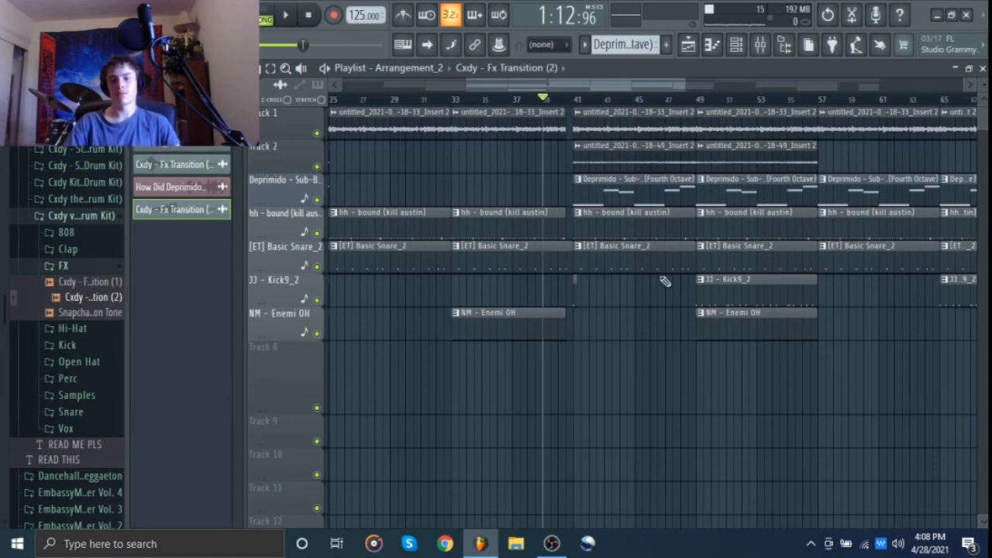
left_click_drag(499, 163, 638, 196)
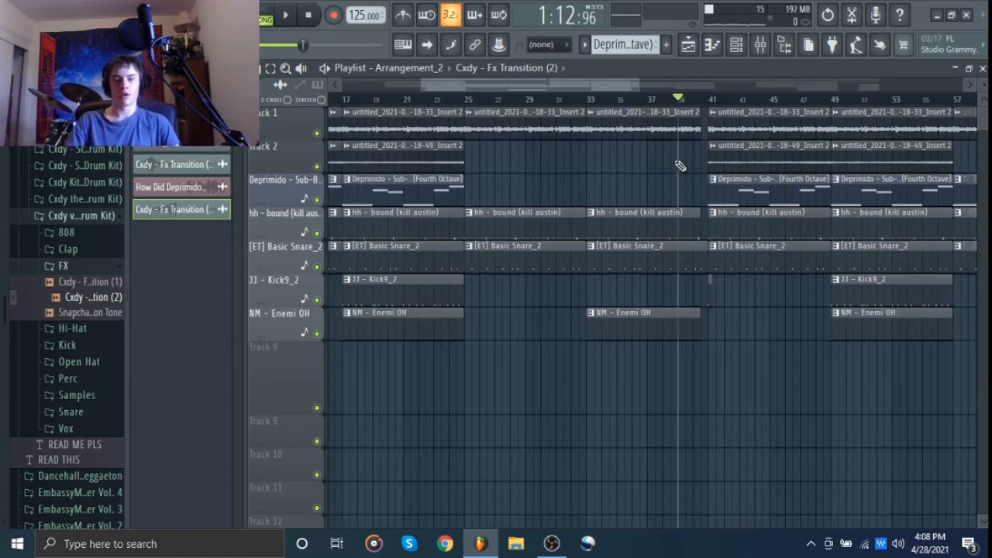
Copy the Deprimido - Sub-Bass and JJ - Kick9_2 patterns into the eight bars from bar 33 to bar 41
left_click_drag(765, 196, 644, 199)
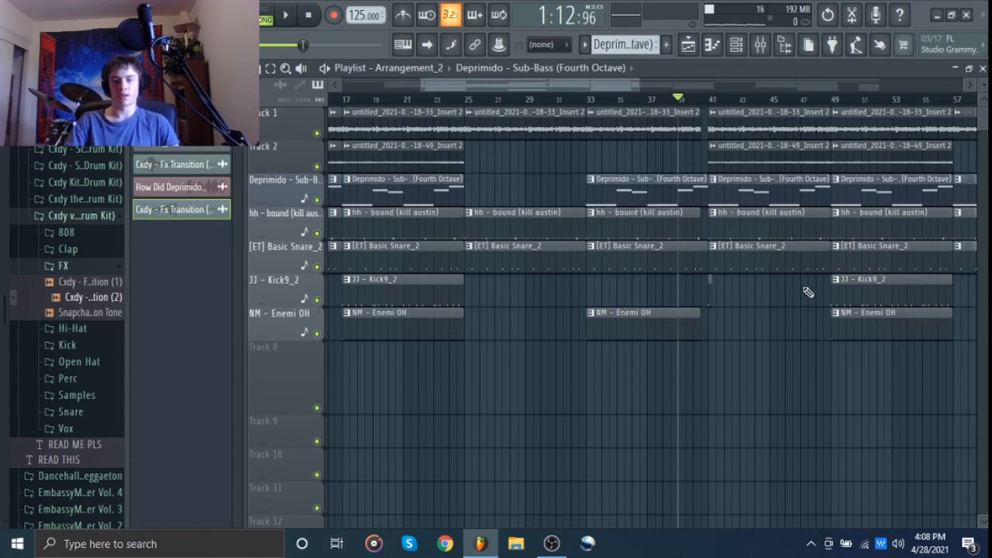
left_click_drag(862, 293, 616, 300)
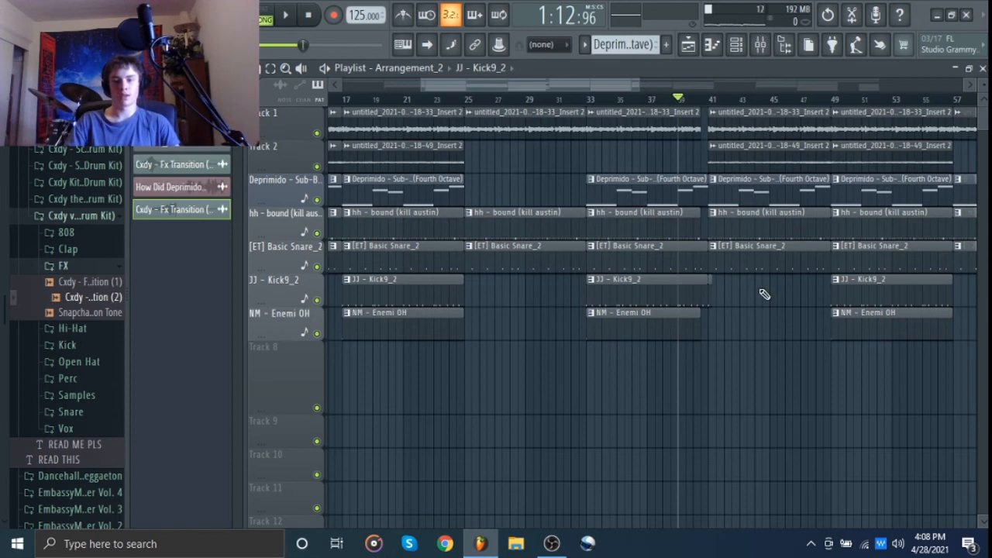
scroll(763, 293, "up", 4)
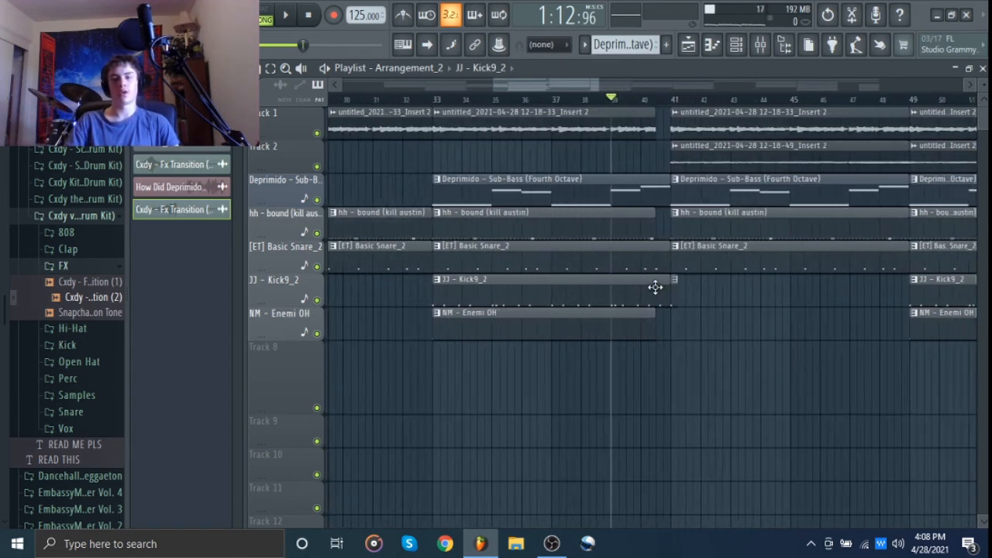
scroll(656, 287, "up", 2)
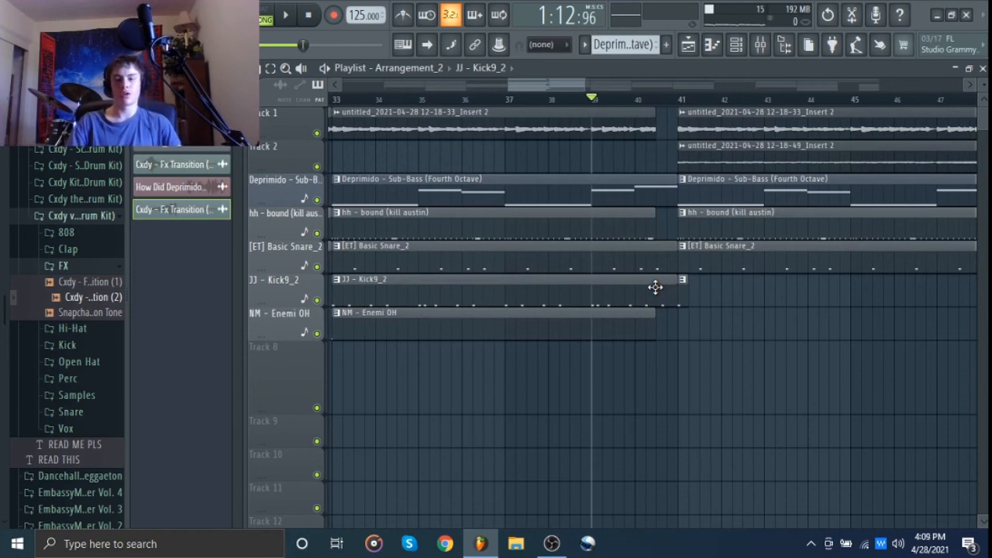
Shorten the JJ - Kick9_2 and Deprimido - Sub-Bass clips ending at bar 41 by about half a bar, keeping the snare clip running to bar 41
left_click_drag(665, 263, 667, 293)
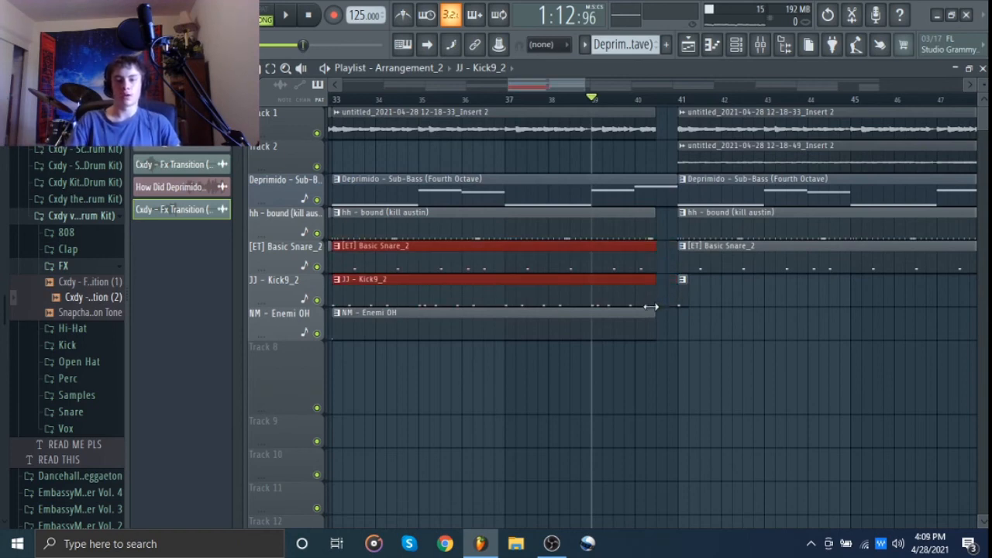
left_click(731, 337)
left_click_drag(676, 200, 643, 211)
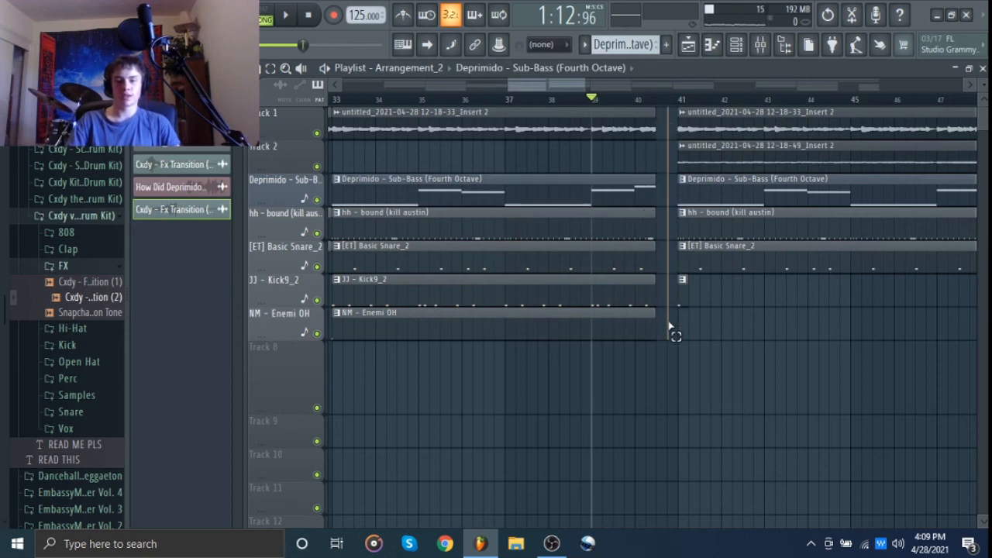
mouse_move(655, 259)
left_mouse_down()
mouse_move(667, 259)
mouse_move(657, 264)
left_mouse_up()
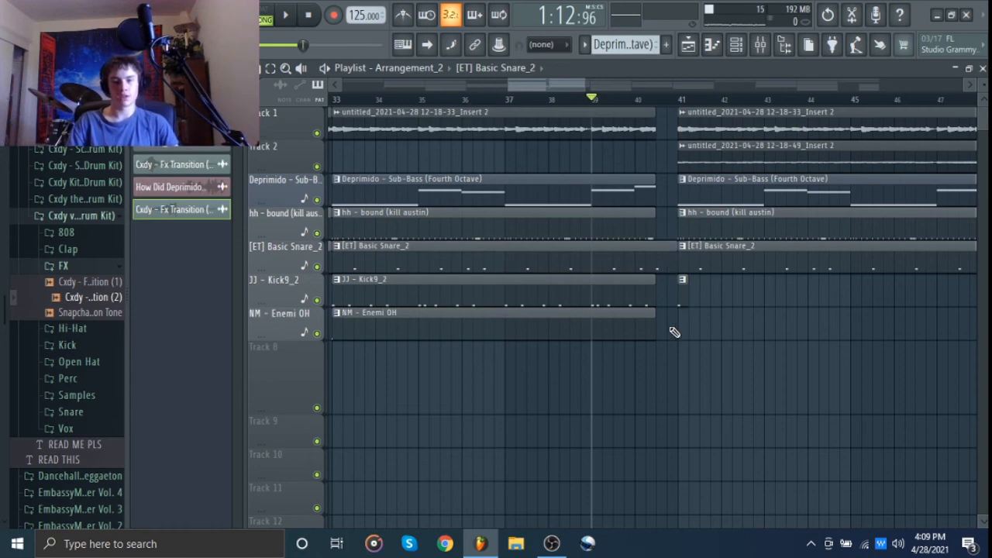
Play from about bar 39 through the snare-only half-bar gap into the section at bar 41
key("space")
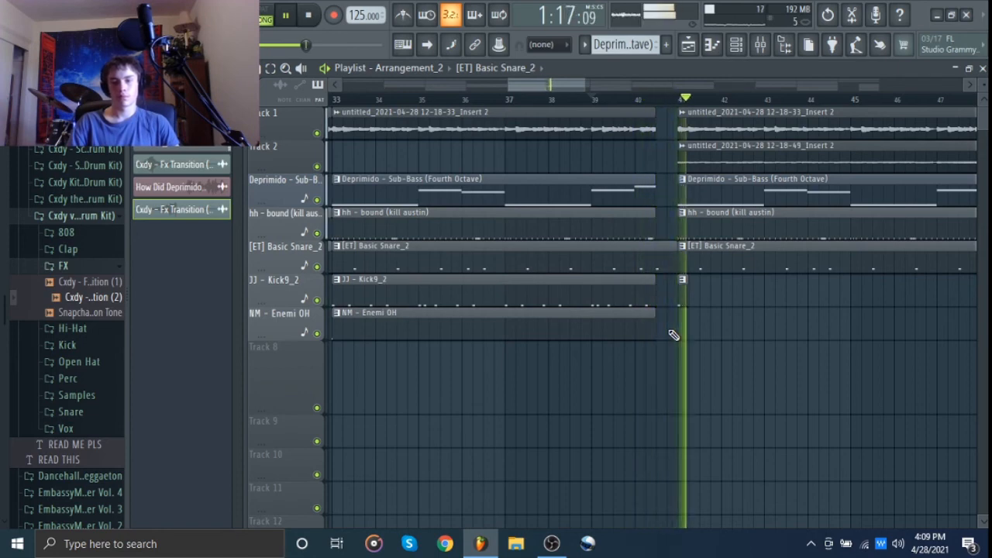
left_click_drag(646, 372, 571, 421)
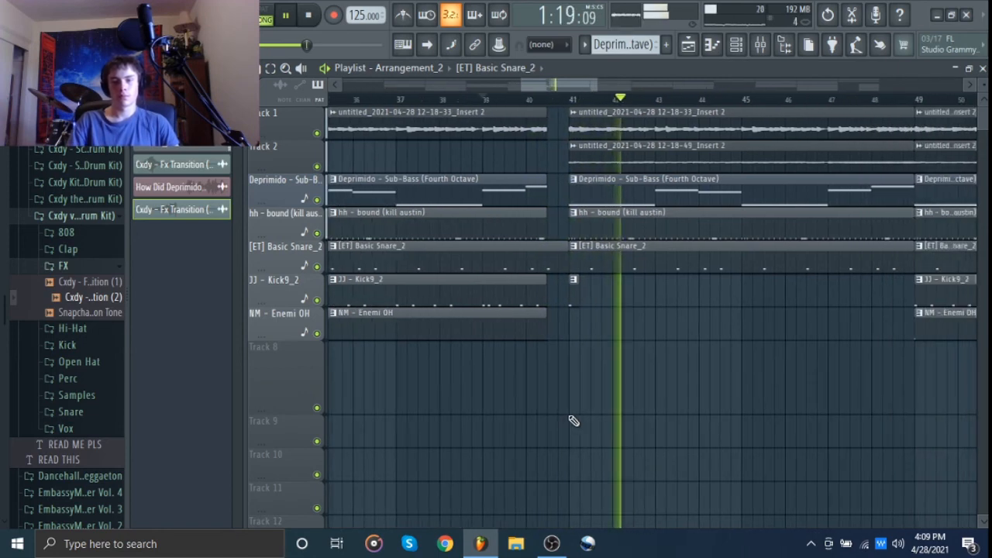
key("space")
scroll(713, 166, "down", 3)
left_click(700, 147)
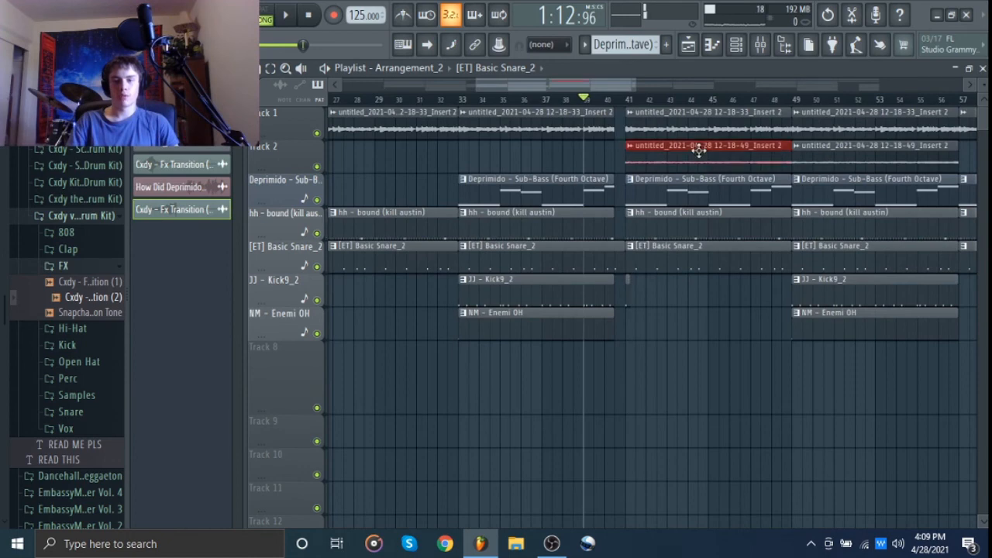
left_click(689, 383, "ctrl")
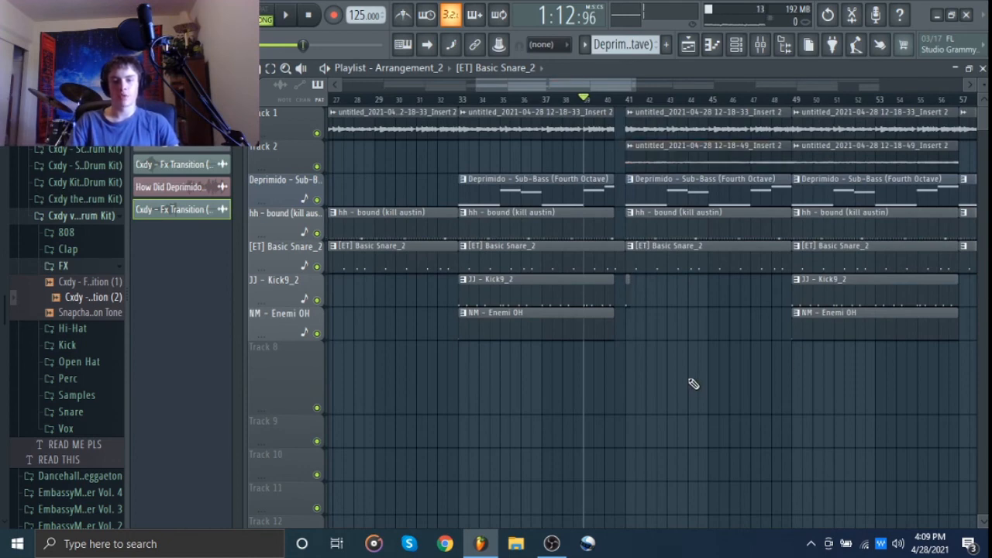
Remove the sub-bass and kick clips from bars 33 to 41 and replace the shortened NM - Enemi OH clip with a full eight-bar copy
left_click_drag(805, 354, 728, 432)
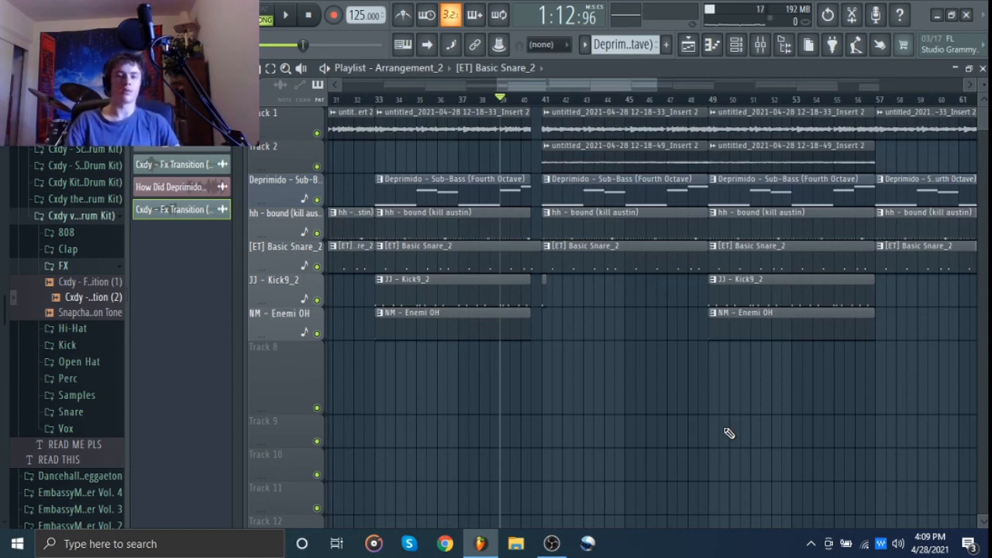
right_click(434, 308)
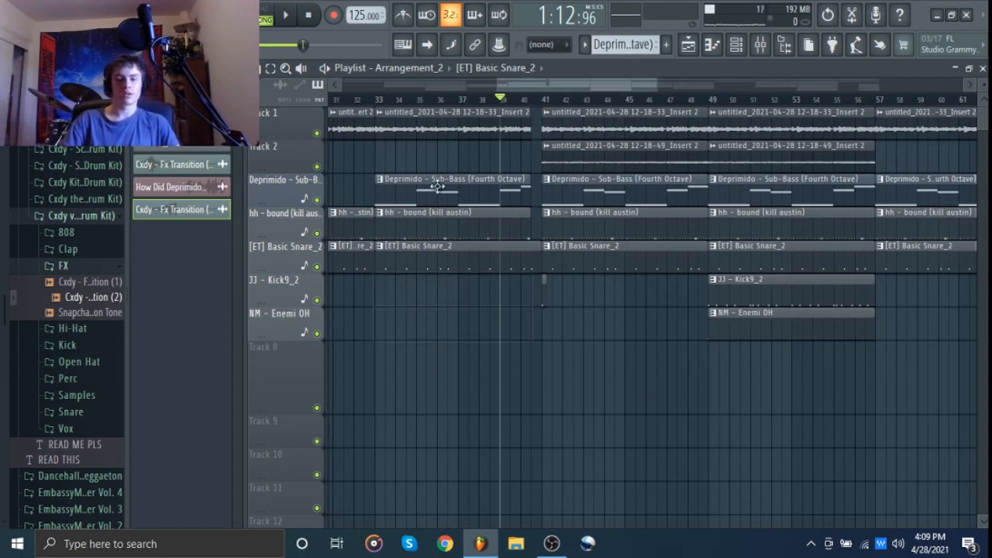
right_click(436, 191)
left_click_drag(780, 327, 447, 343)
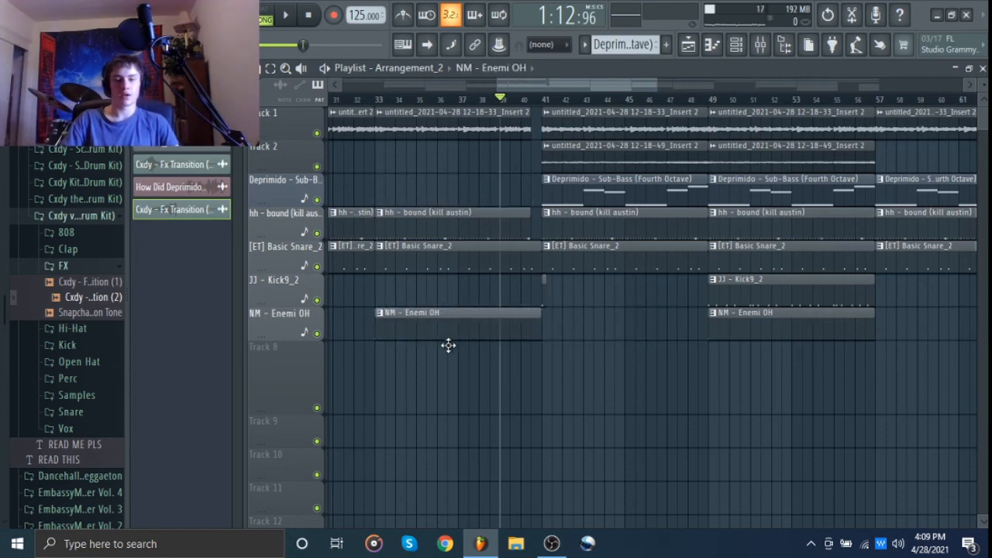
right_click(277, 387)
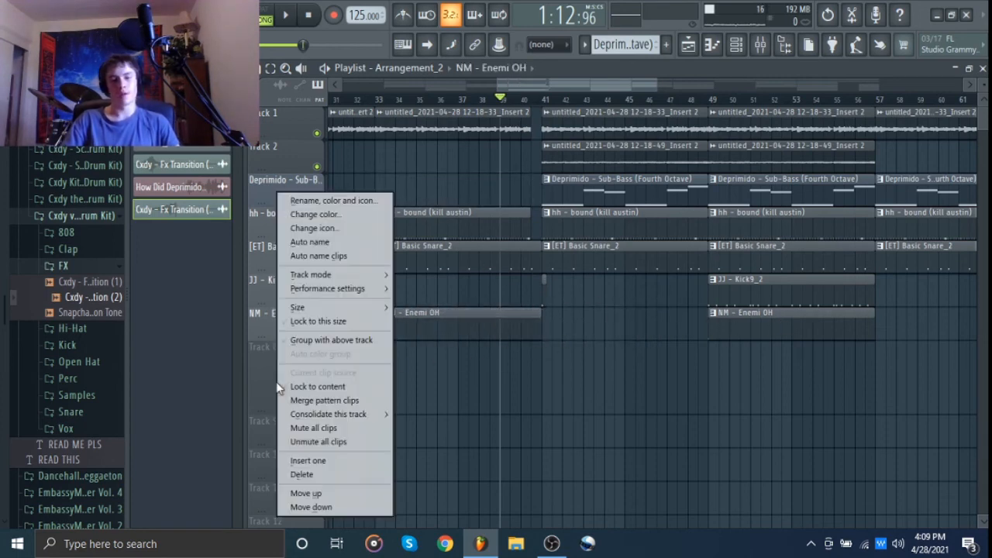
right_click(260, 373)
right_click(625, 400)
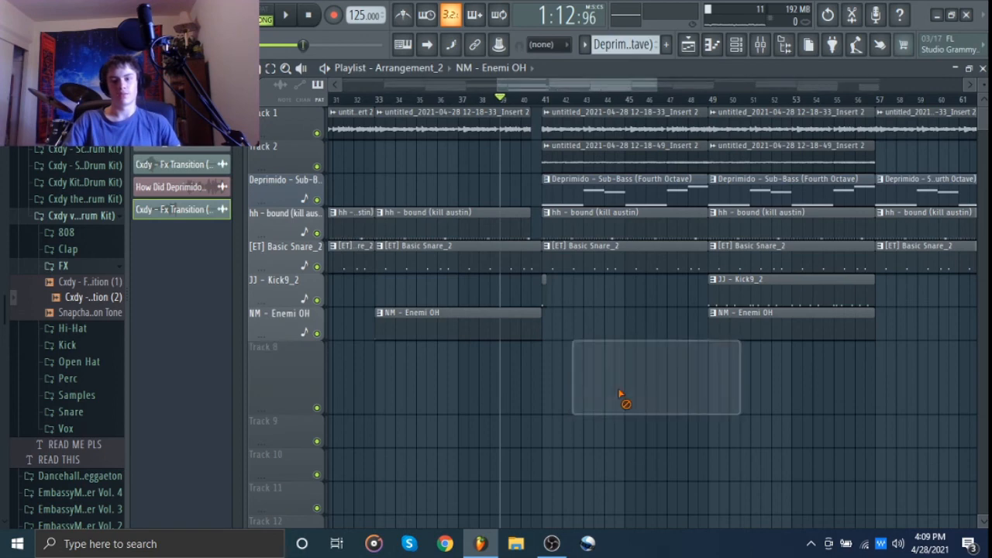
left_click_drag(640, 392, 566, 442)
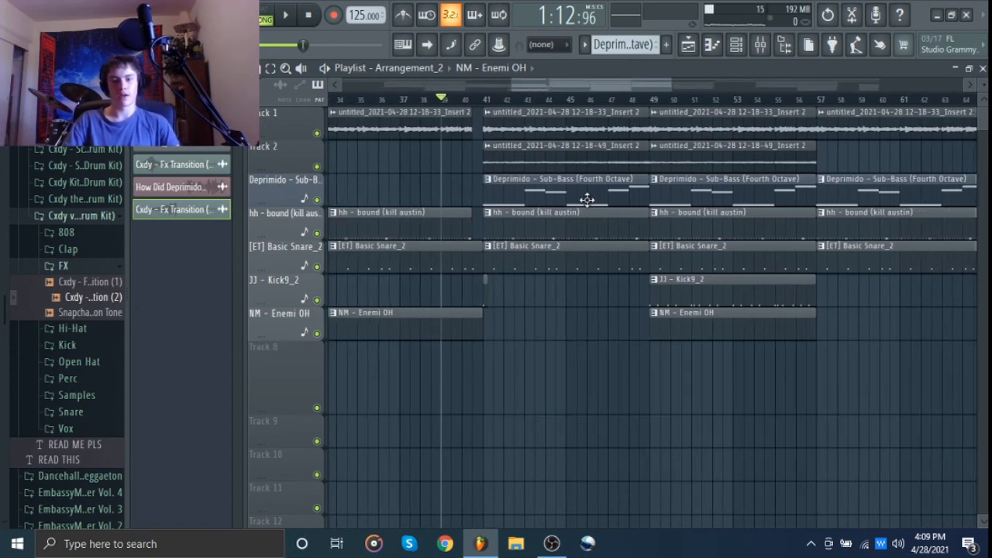
scroll(587, 200, "down", 5)
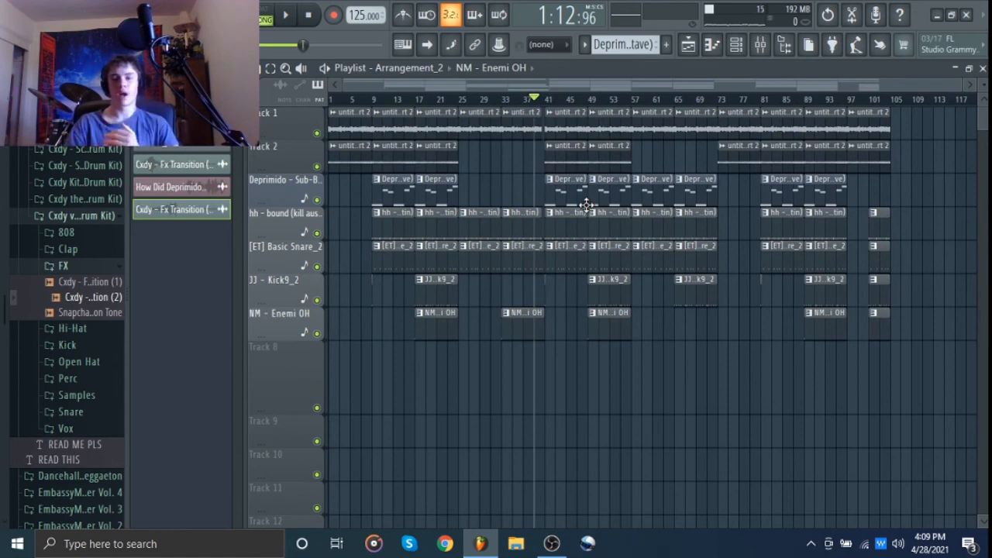
left_click_drag(543, 174, 504, 388)
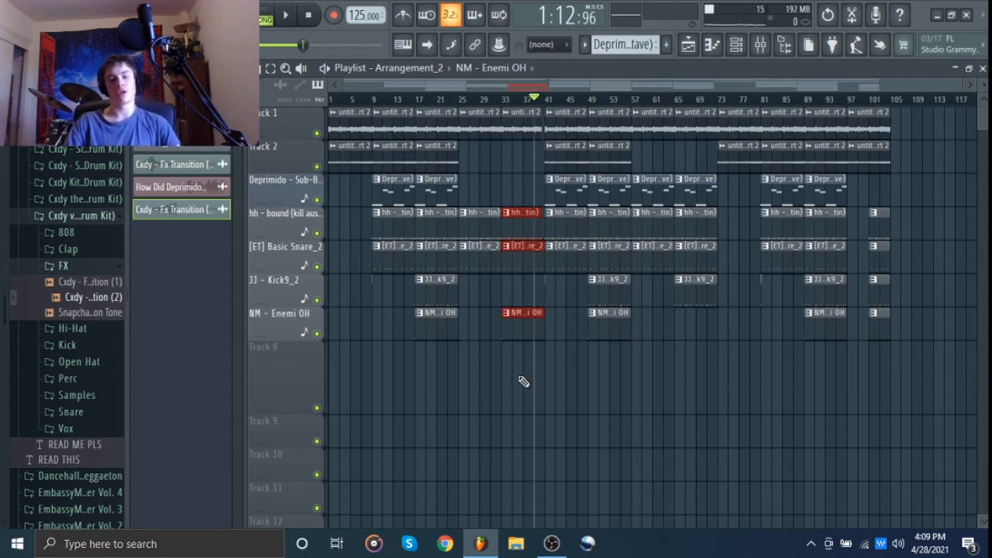
left_click(523, 381, "ctrl")
scroll(557, 355, "up", 6)
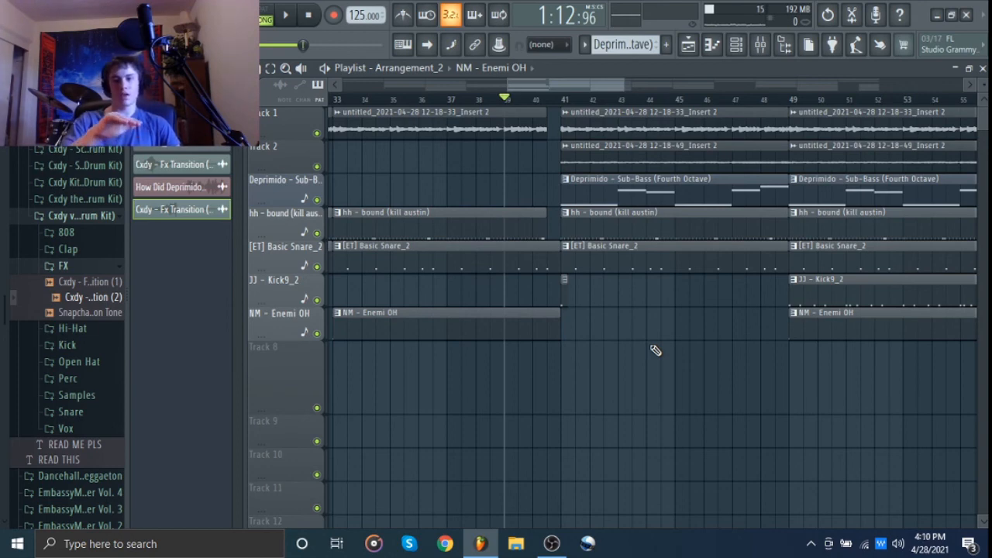
List the automation clips and choose Master - Volume #2 as the clip to place
left_click(161, 85)
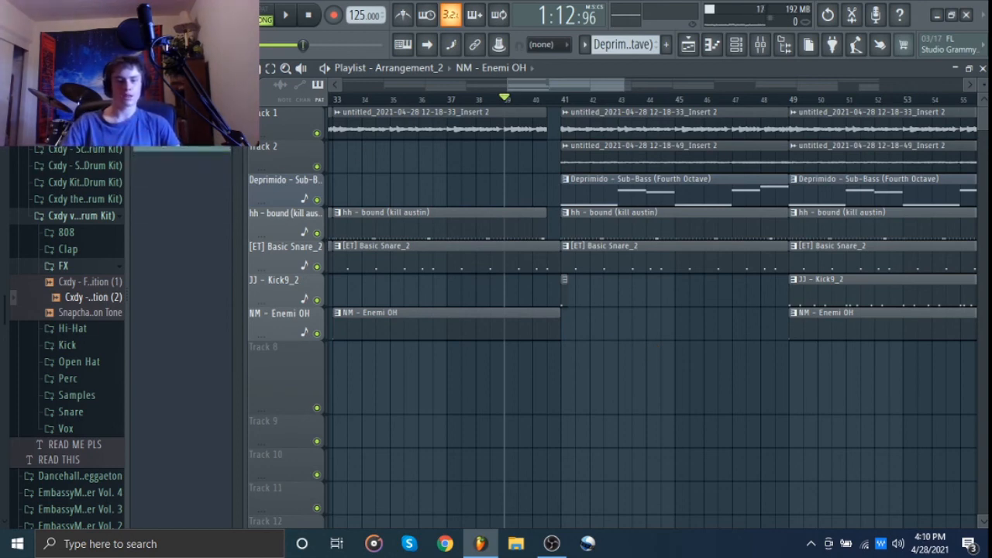
left_click(194, 148)
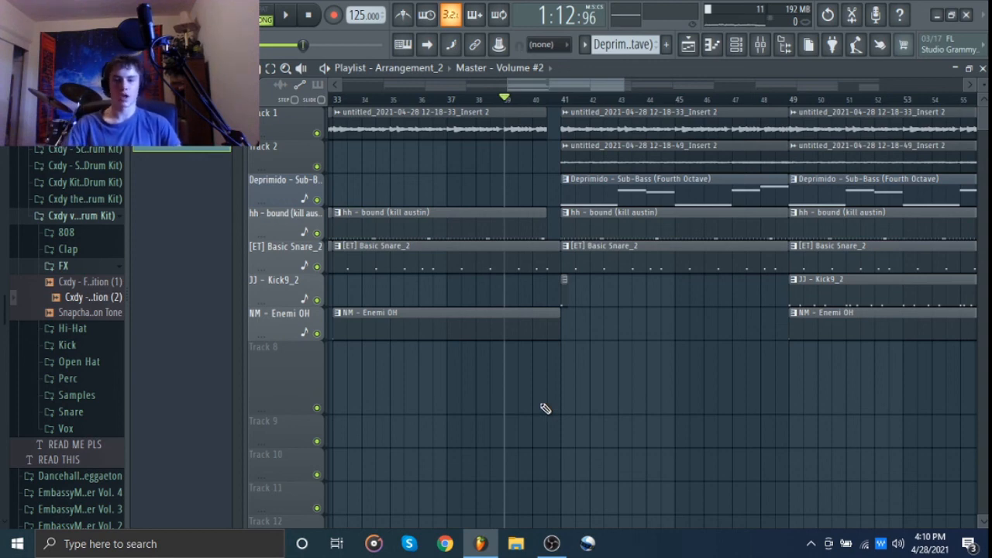
scroll(562, 398, "down", 5)
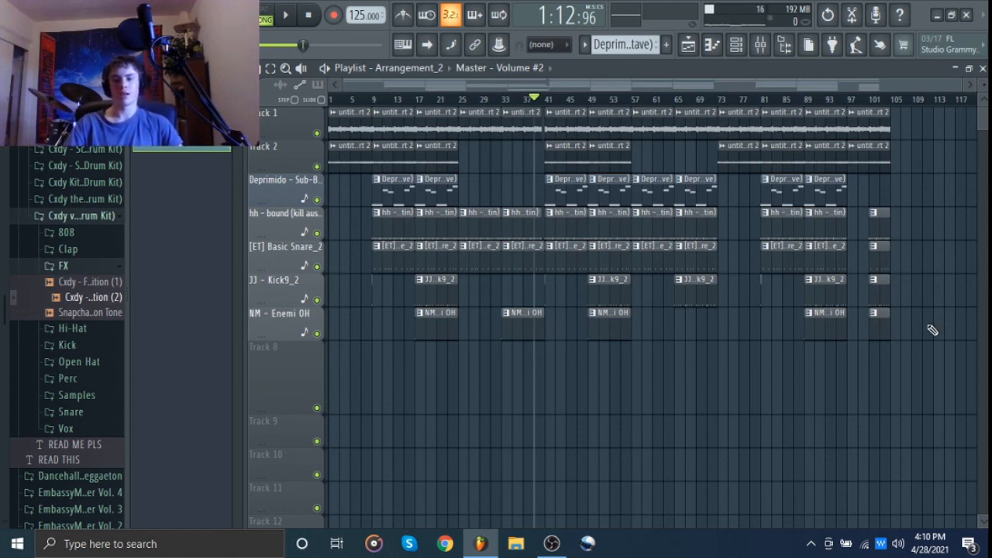
left_click_drag(917, 339, 329, 109)
left_click(361, 289)
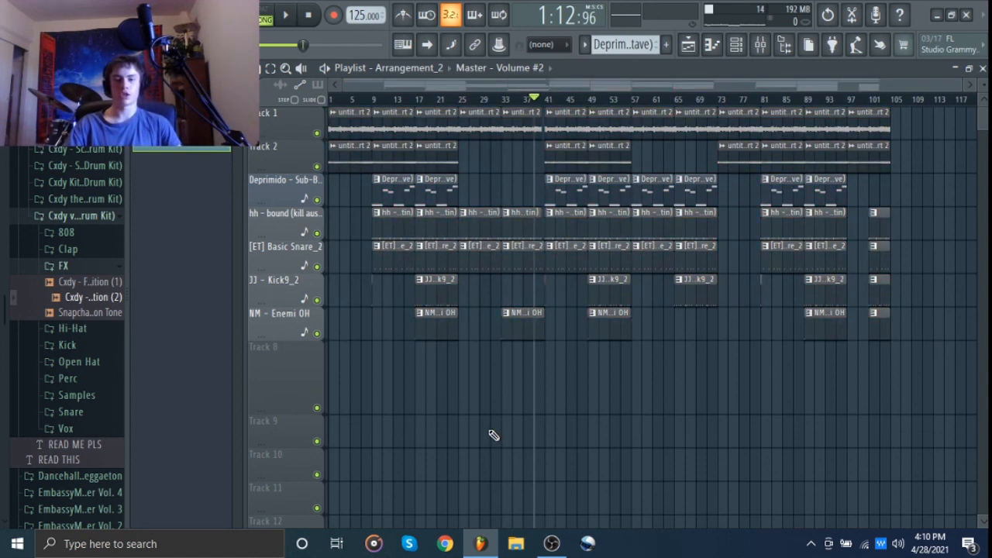